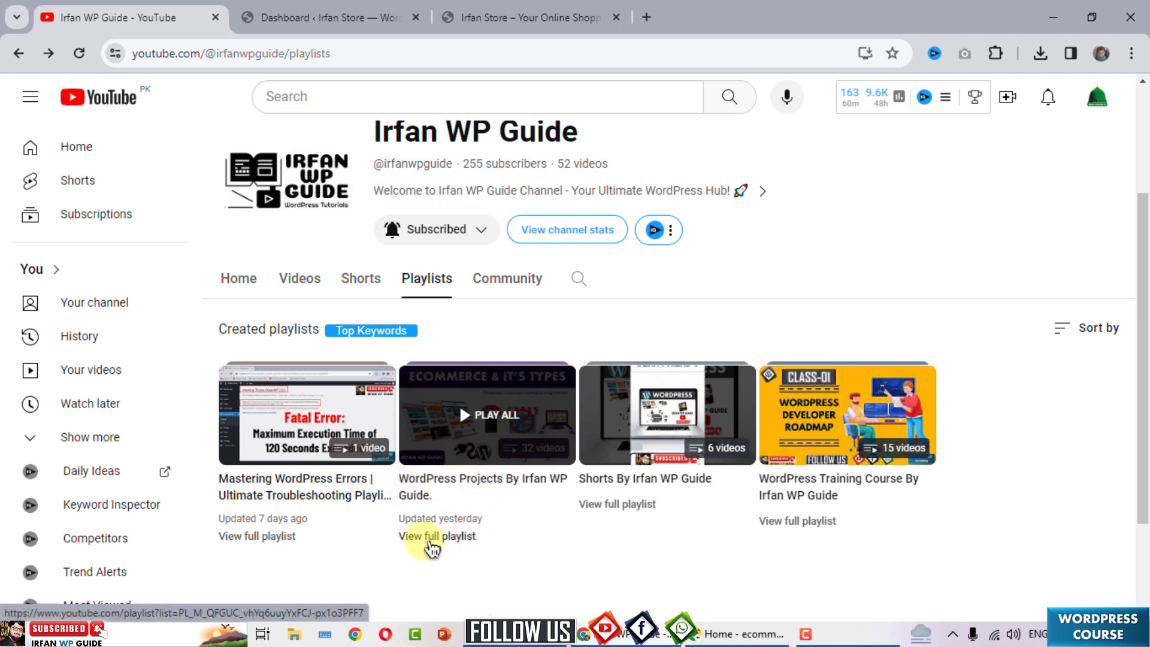
# Open the full "WordPress Projects By Irfan WP Guide" playlist and look through its first videos.
pyautogui.click(440, 542)
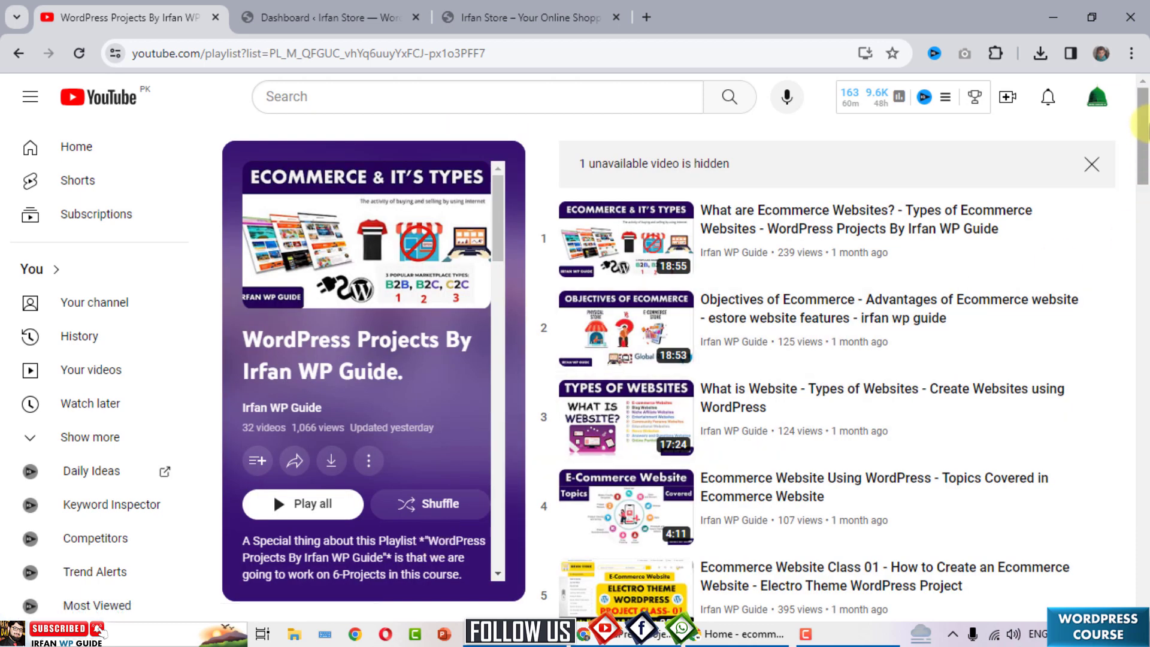
pyautogui.scroll(-1, 1141, 124)
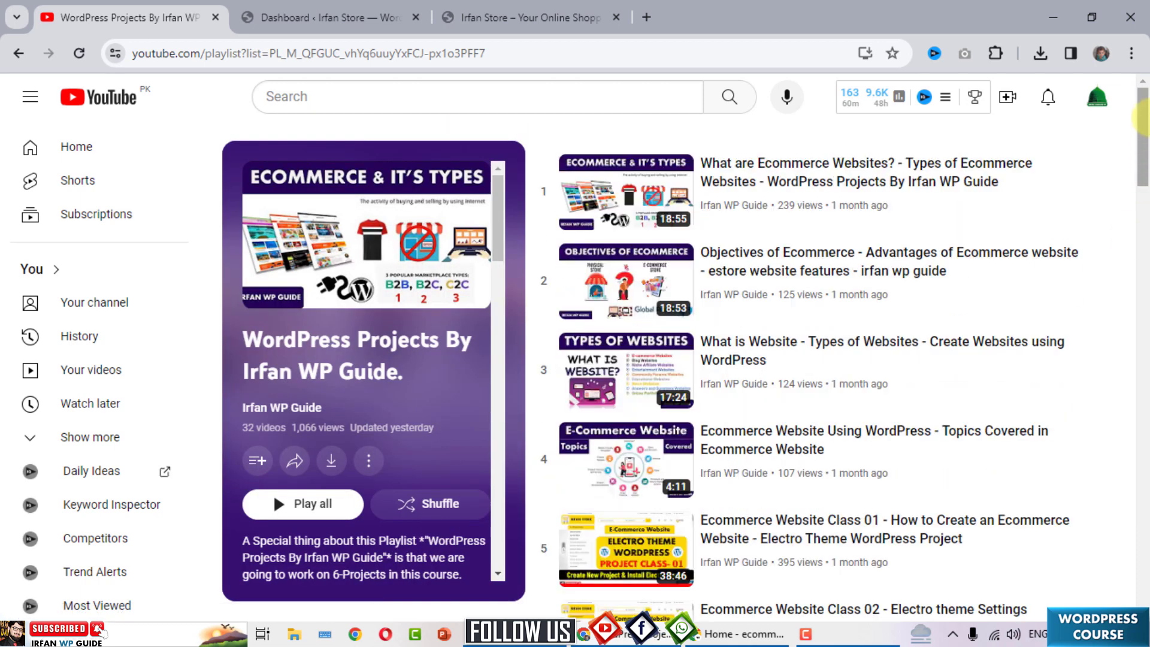
pyautogui.moveTo(1141, 120)
pyautogui.mouseDown()
pyautogui.moveTo(1145, 575)
pyautogui.moveTo(1145, 119)
pyautogui.mouseUp()
# Switch to the Irfan Store front page and examine the link columns in its footer.
pyautogui.click(330, 17)
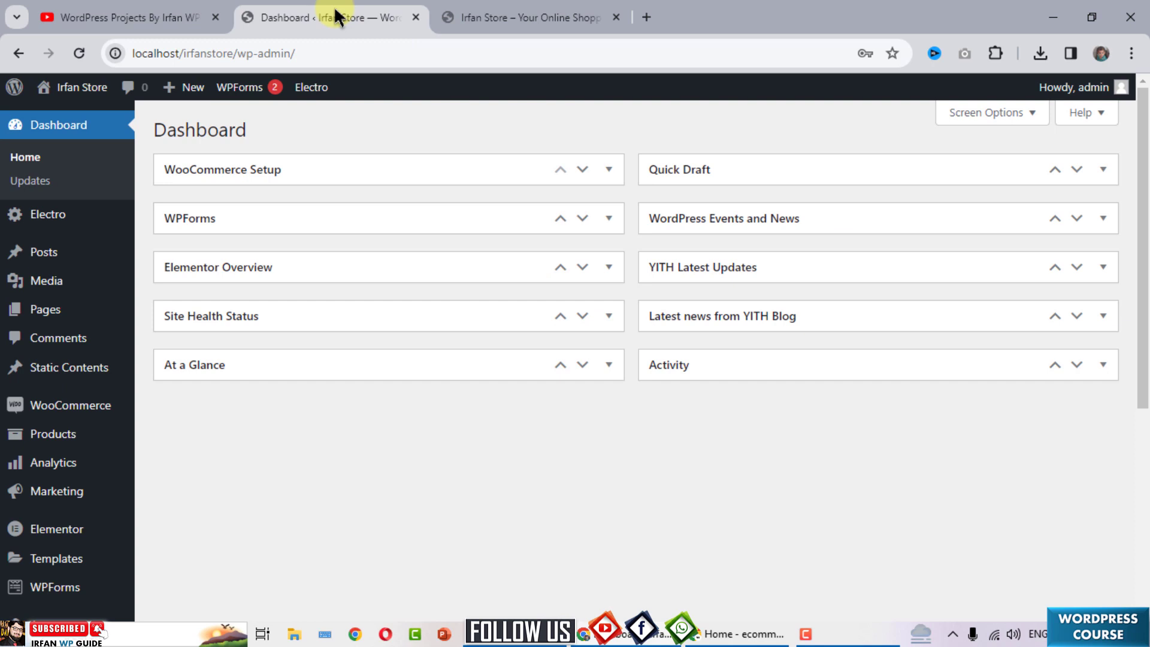
pyautogui.click(461, 17)
pyautogui.scroll(-3, 1141, 267)
pyautogui.moveTo(1141, 266); pyautogui.dragTo(1141, 440)
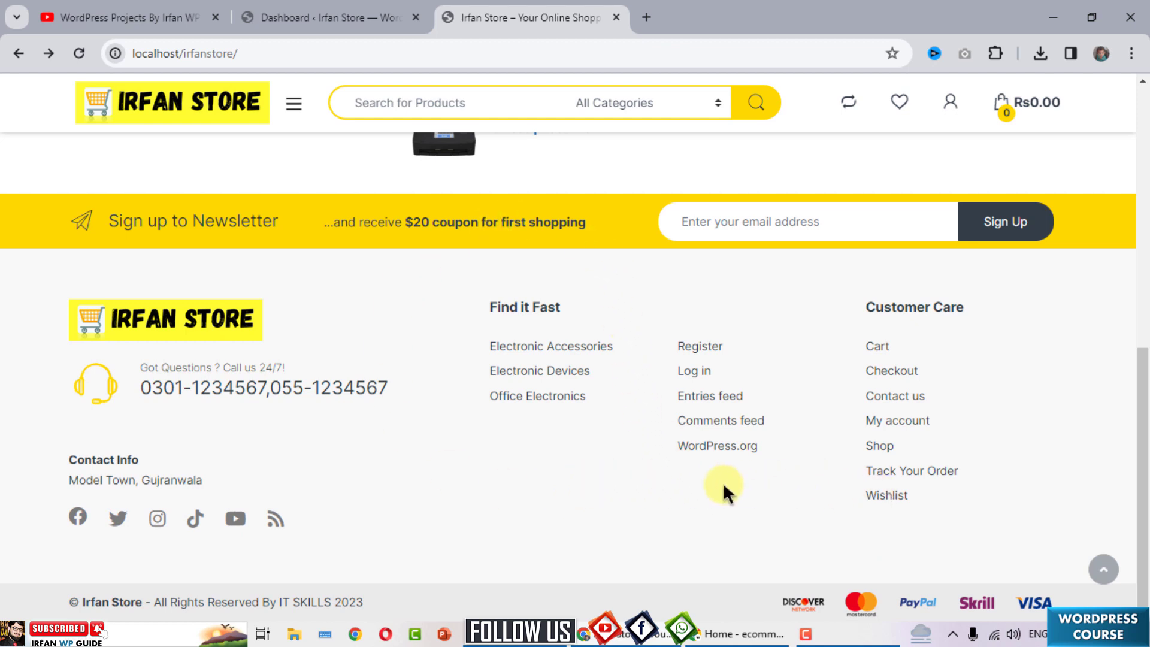
# Examine the Web Technical Tips reference store's home page and the link columns in its footer.
pyautogui.click(725, 634)
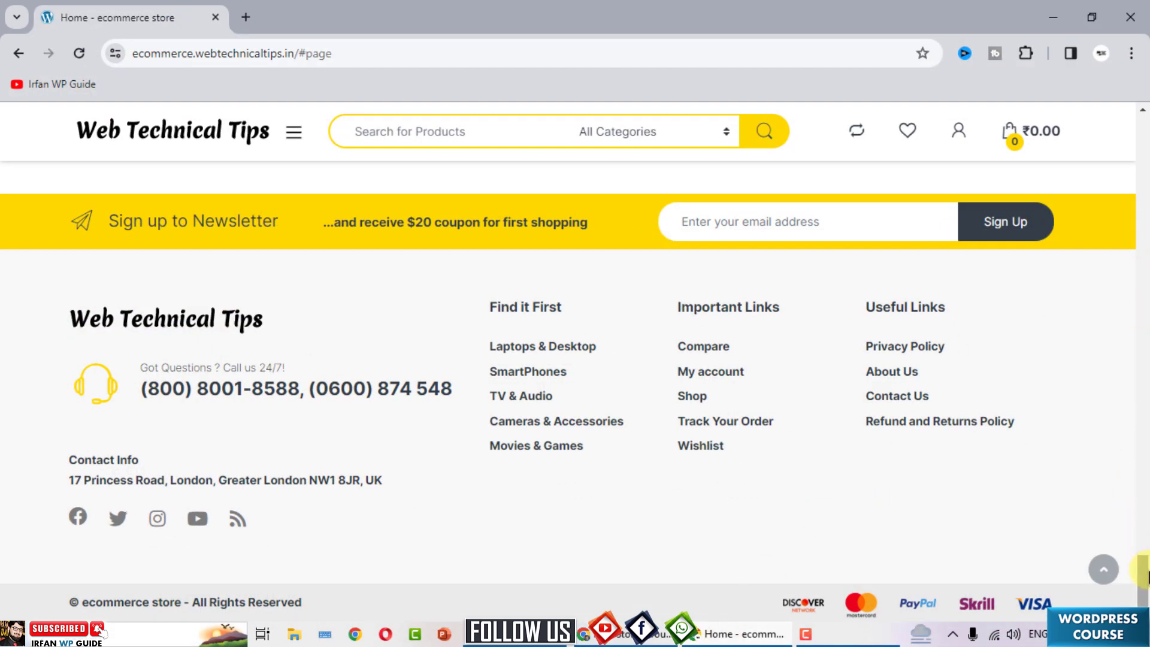
pyautogui.click(1106, 570)
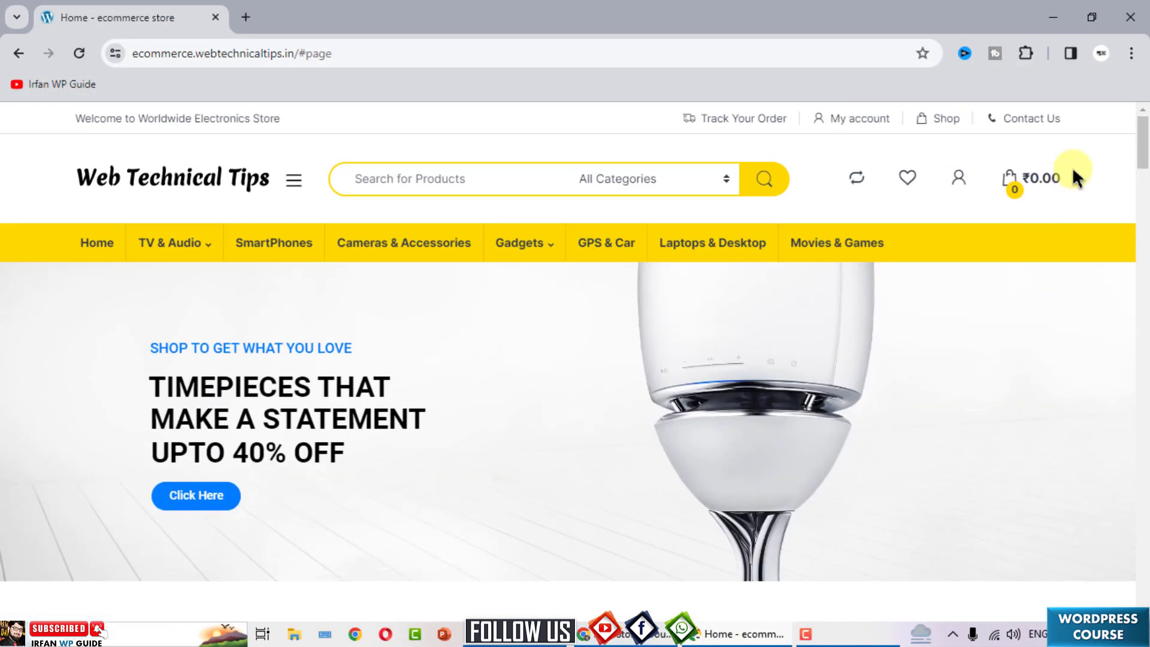
pyautogui.moveTo(1141, 129); pyautogui.dragTo(1143, 572)
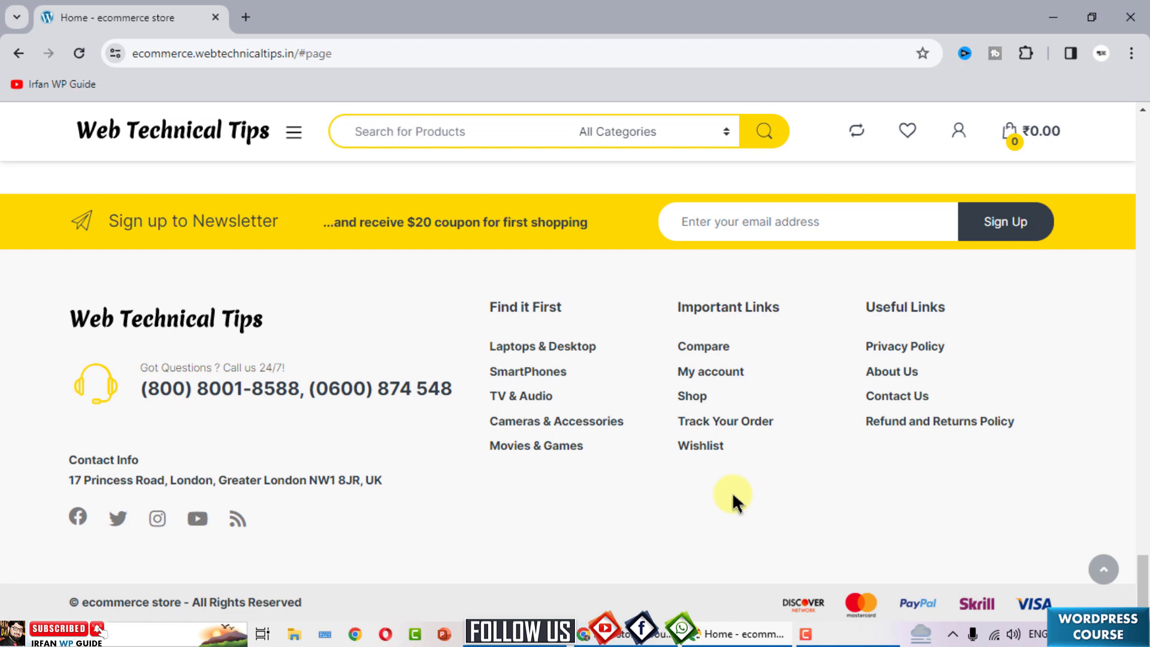
pyautogui.hotkey('alt', 'Tab')
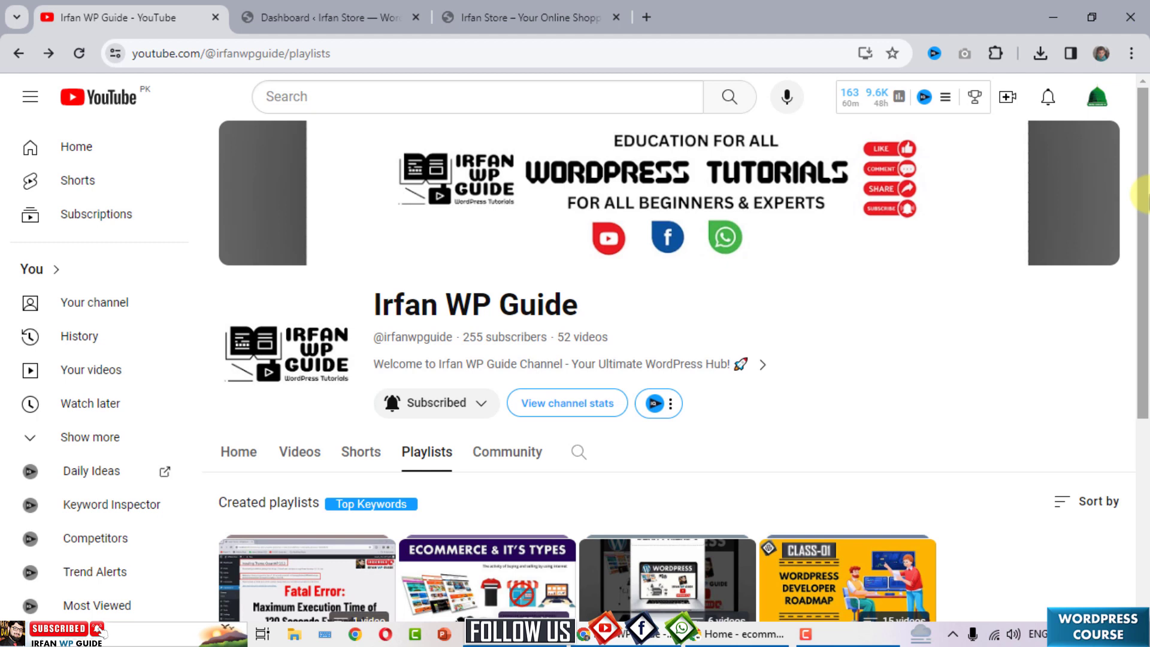
pyautogui.hotkey('ctrl', 'Tab')
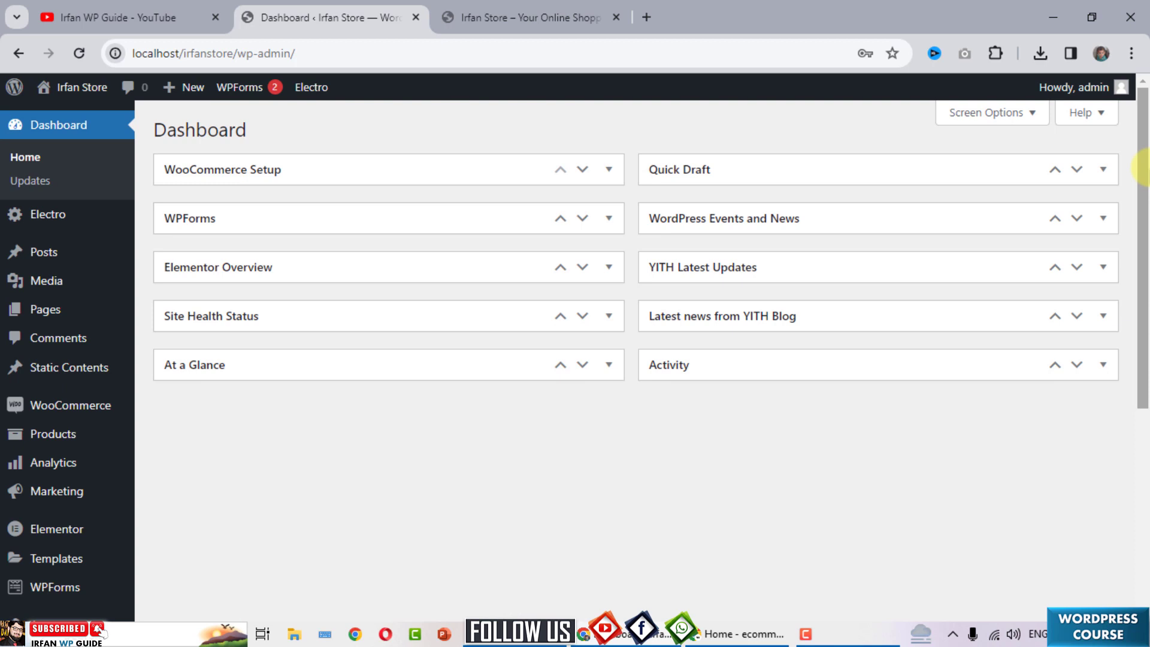
pyautogui.click(732, 633)
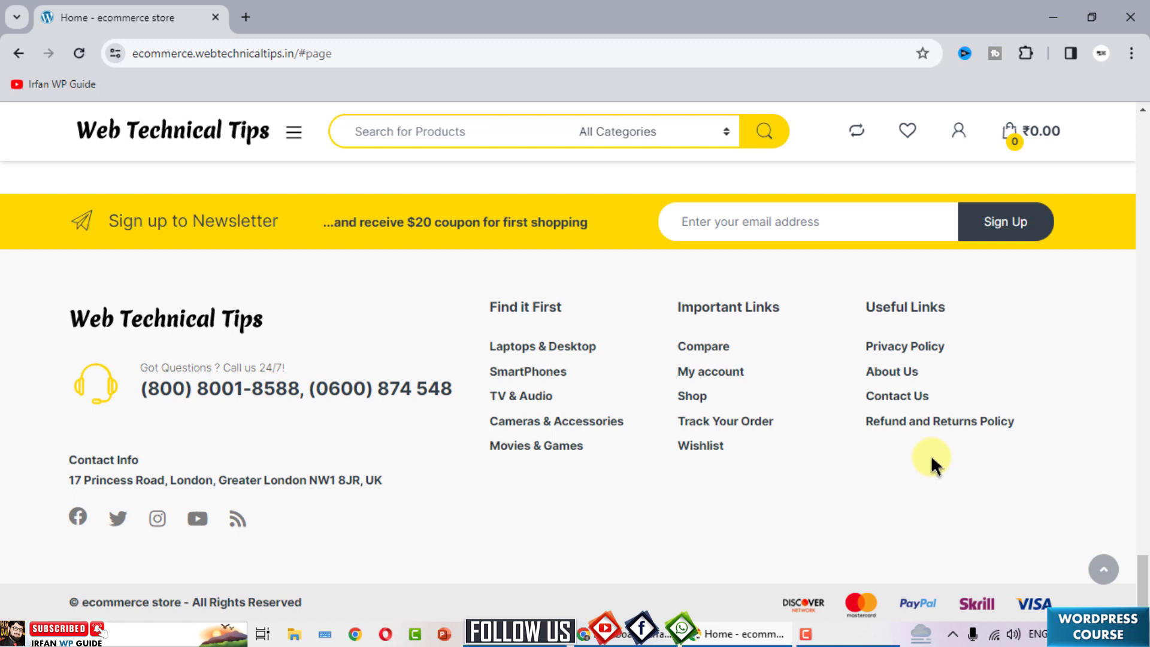
# From the Irfan Store dashboard, open the Menus screen under Appearance in a new browser tab and switch to it.
pyautogui.click(608, 635)
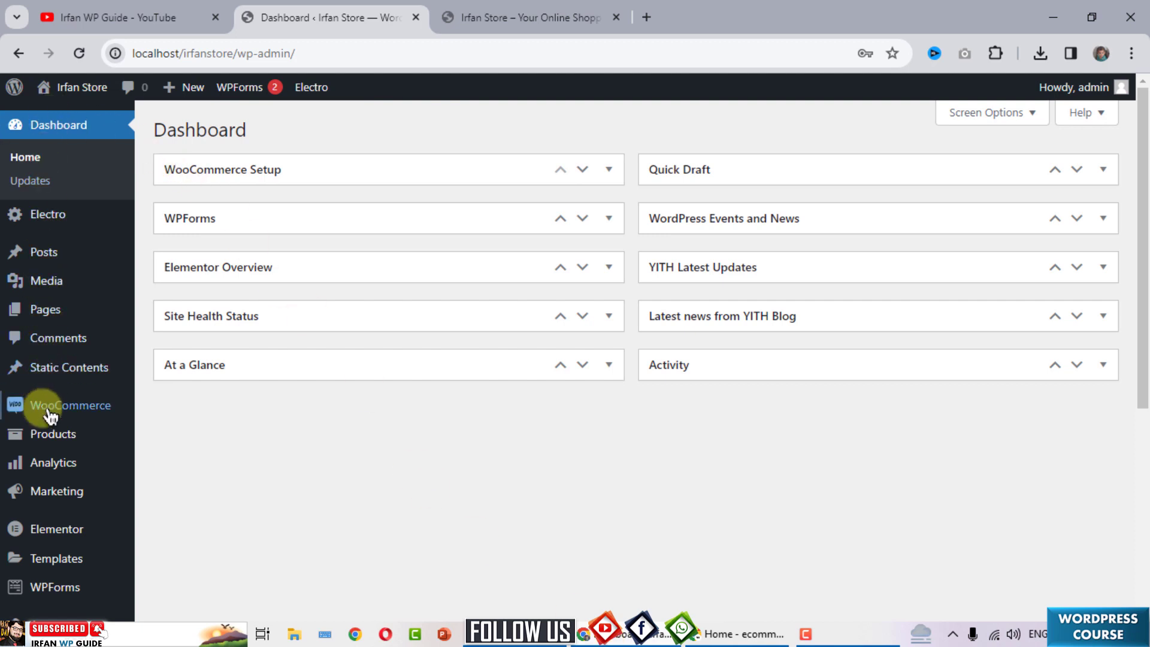
pyautogui.scroll(-3, 56, 416)
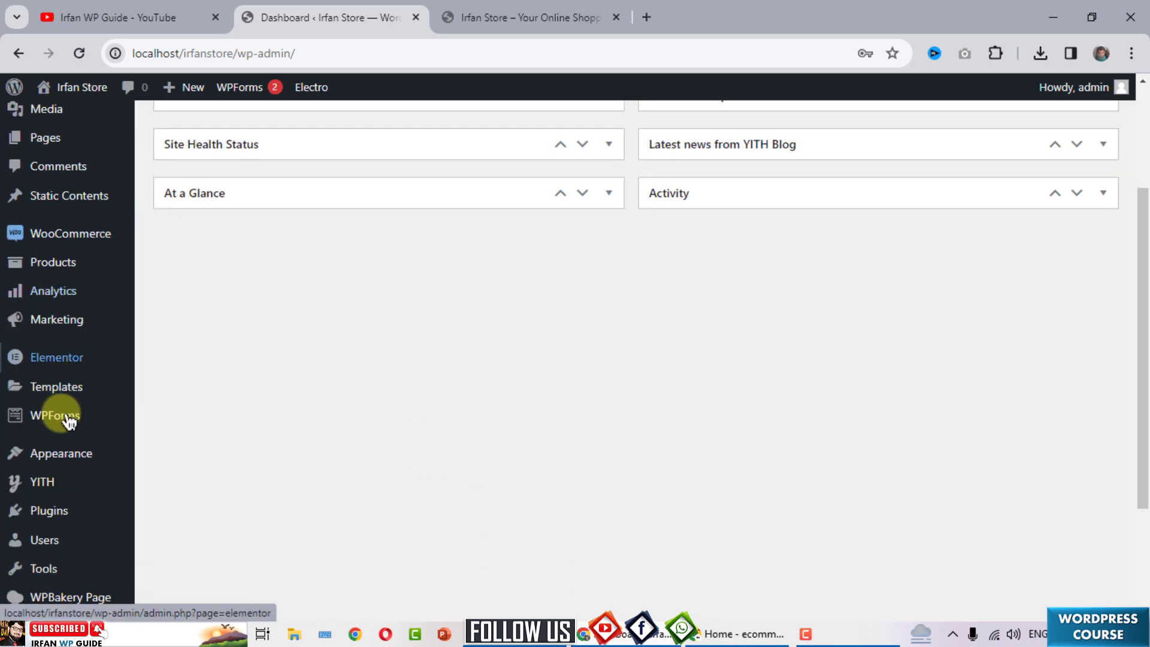
pyautogui.moveTo(77, 405)
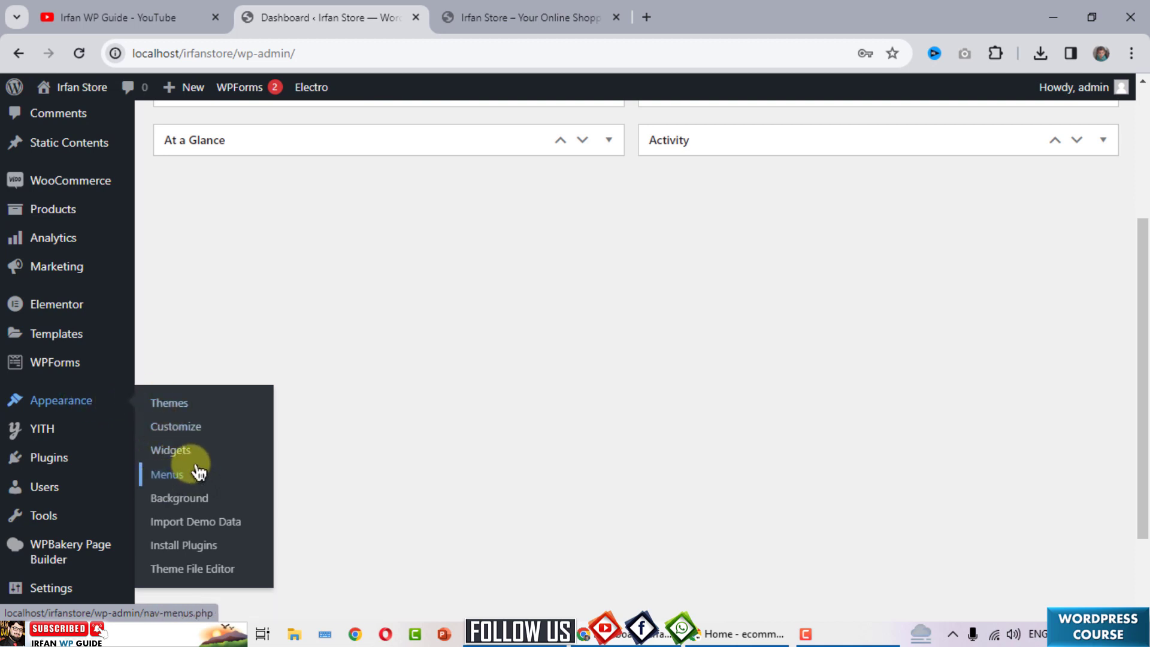
pyautogui.rightClick(173, 481)
pyautogui.click(272, 201)
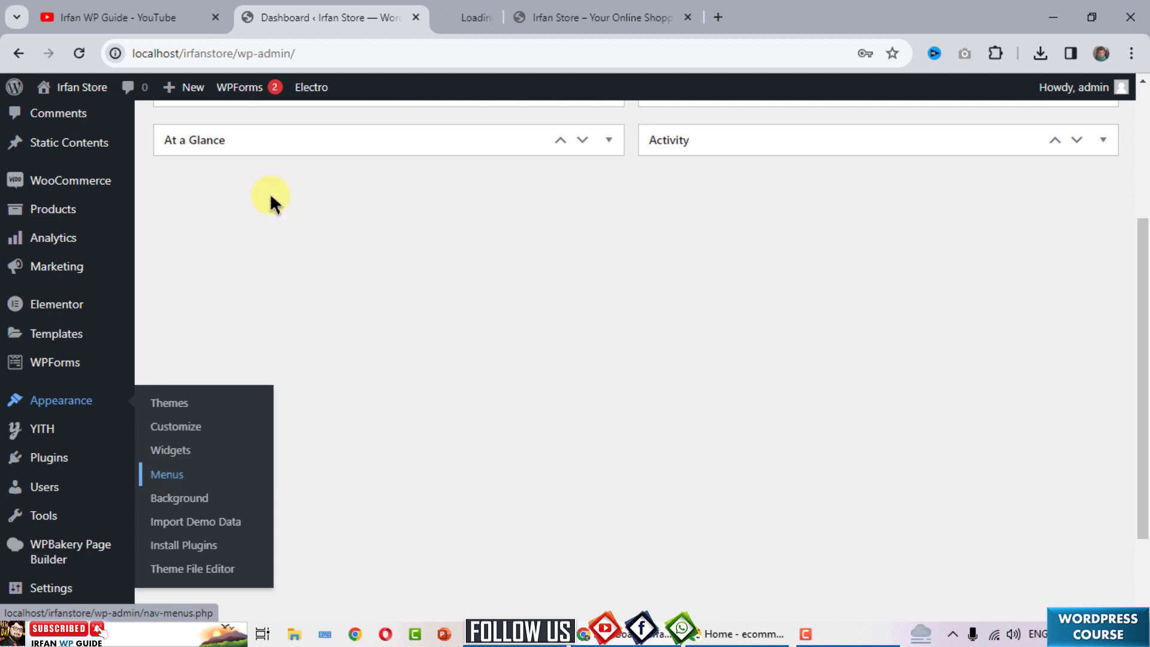
pyautogui.click(518, 10)
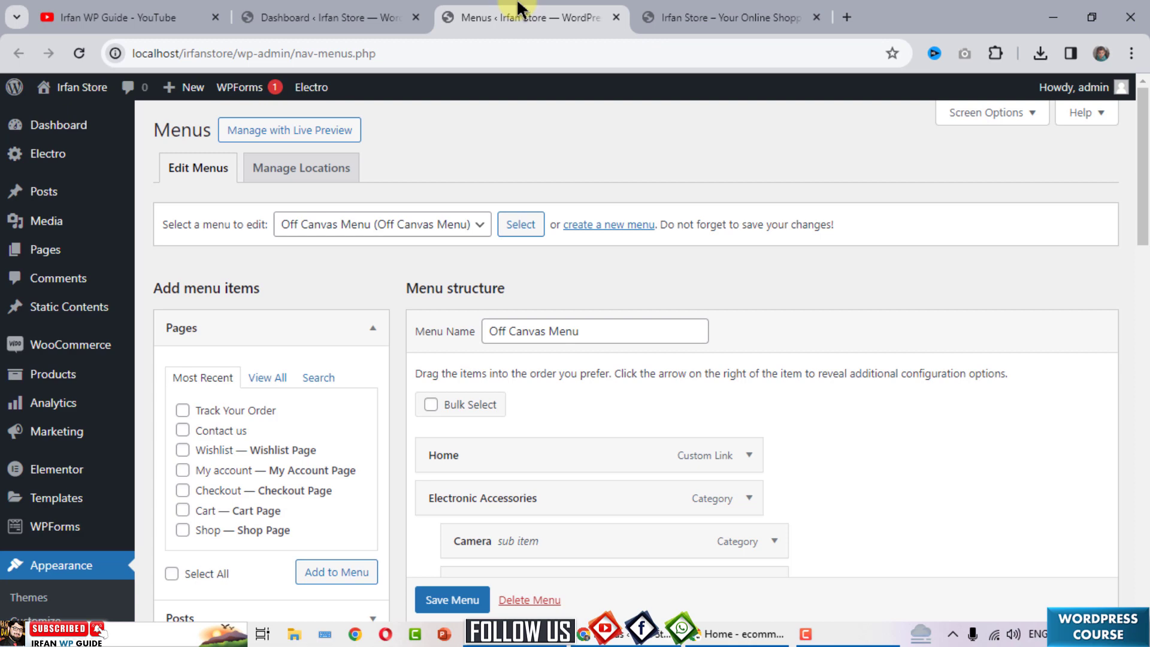
pyautogui.moveTo(1141, 116)
pyautogui.mouseDown()
pyautogui.moveTo(1141, 414)
pyautogui.moveTo(1141, 112)
pyautogui.mouseUp()
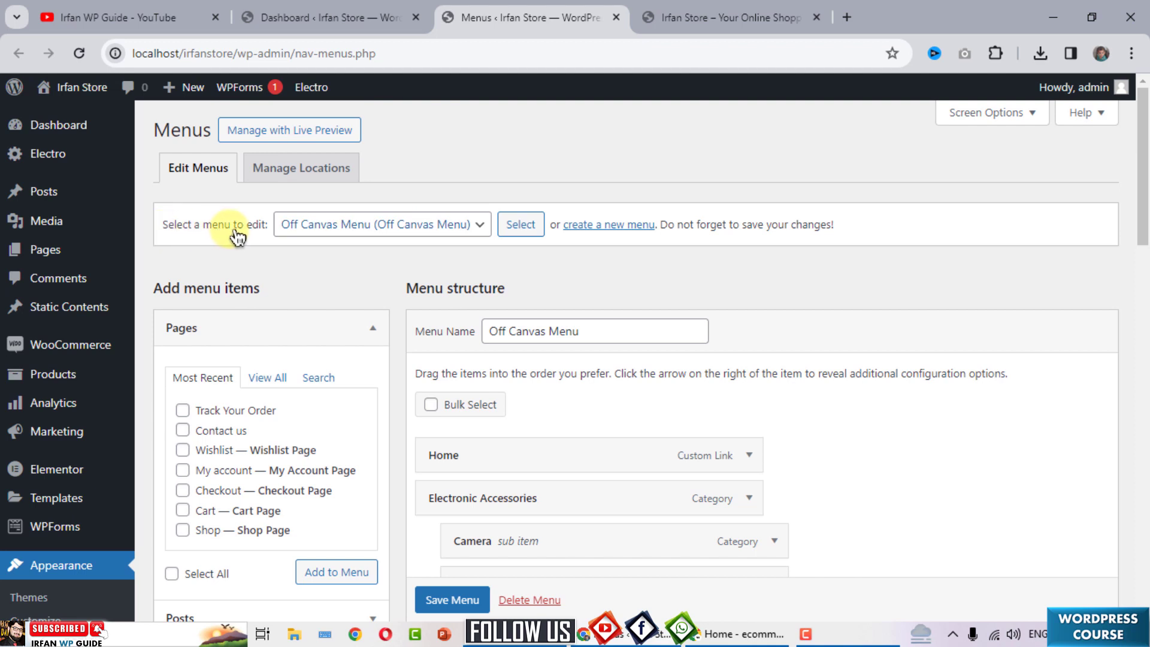
# Copy the "Find it First" footer heading from the reference store and return to the Menus screen.
pyautogui.click(483, 230)
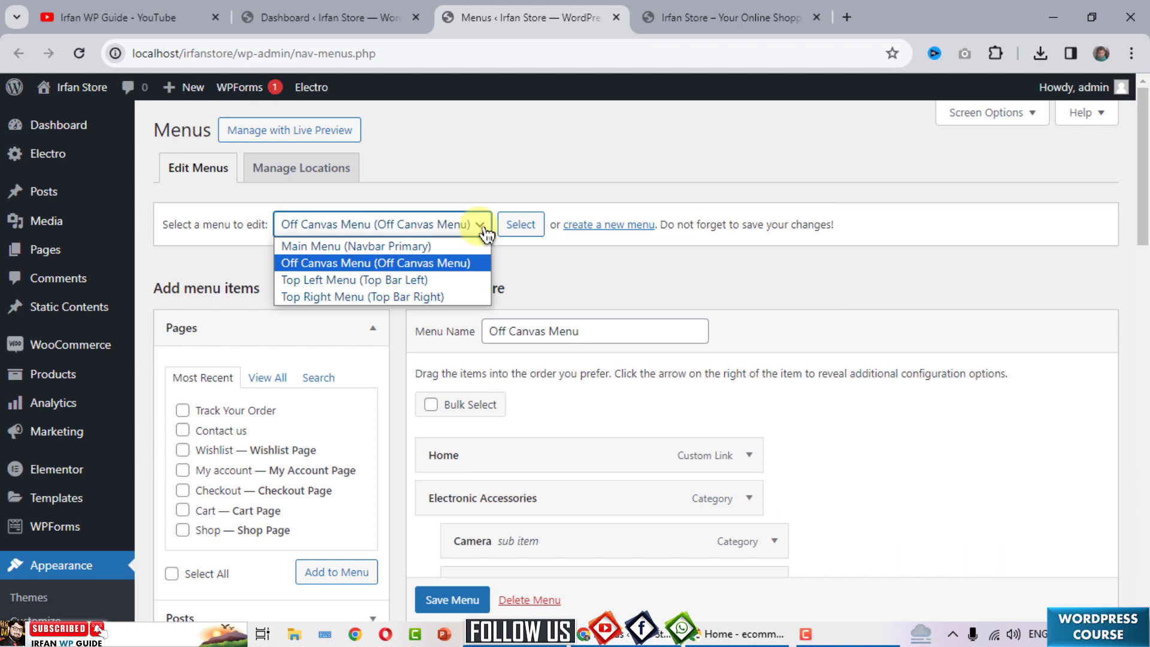
pyautogui.click(718, 641)
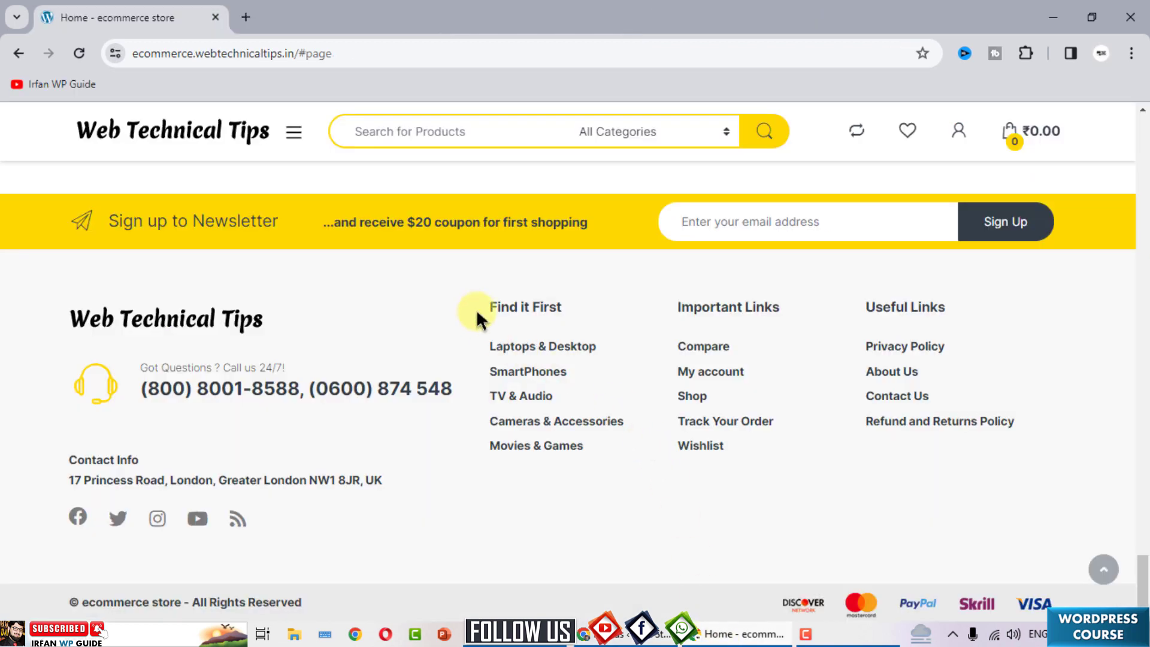
pyautogui.moveTo(484, 307); pyautogui.dragTo(570, 317)
pyautogui.hotkey('ctrl', 'c')
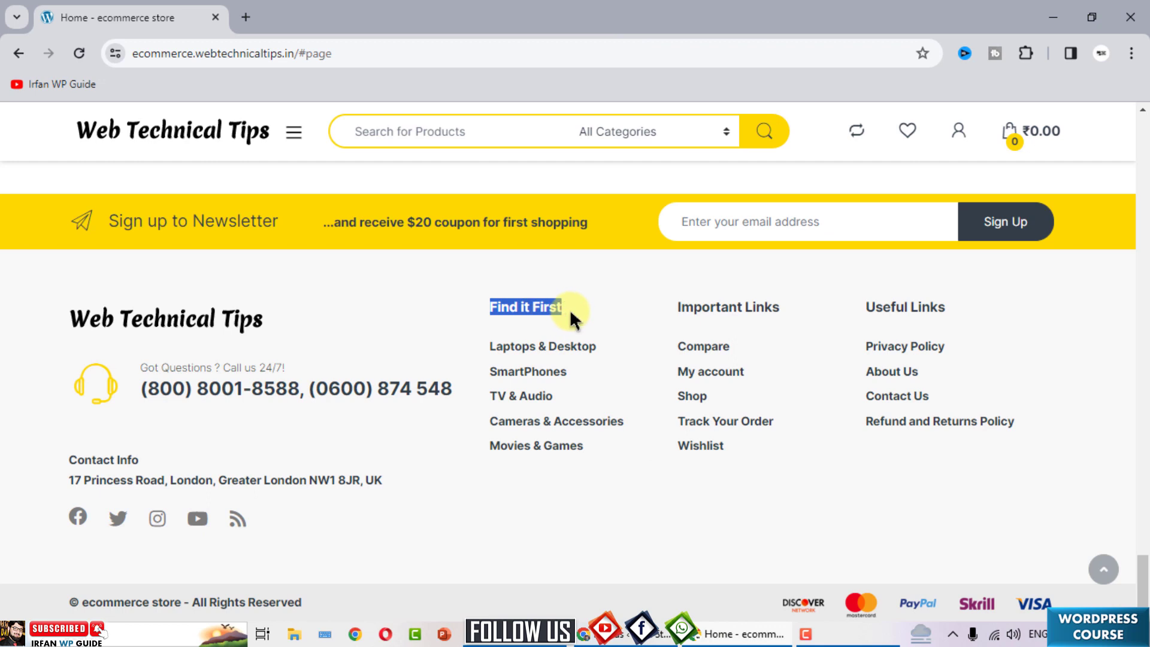
pyautogui.click(685, 623)
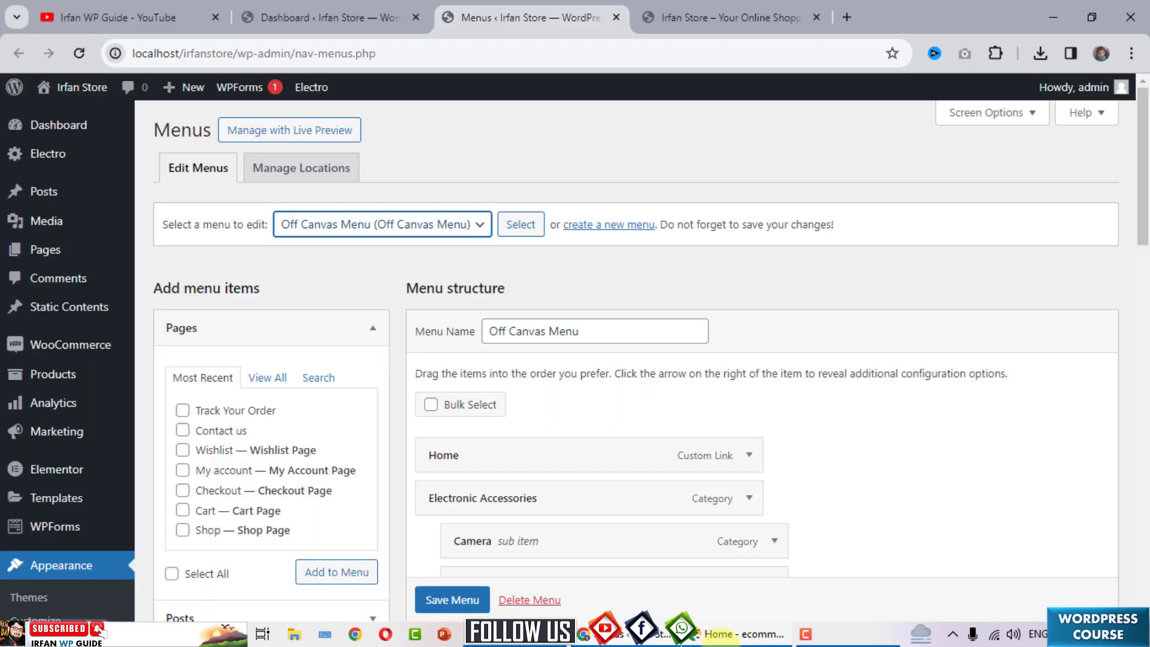
# Create a new menu named "Find it First" without assigning it a display location.
pyautogui.click(607, 230)
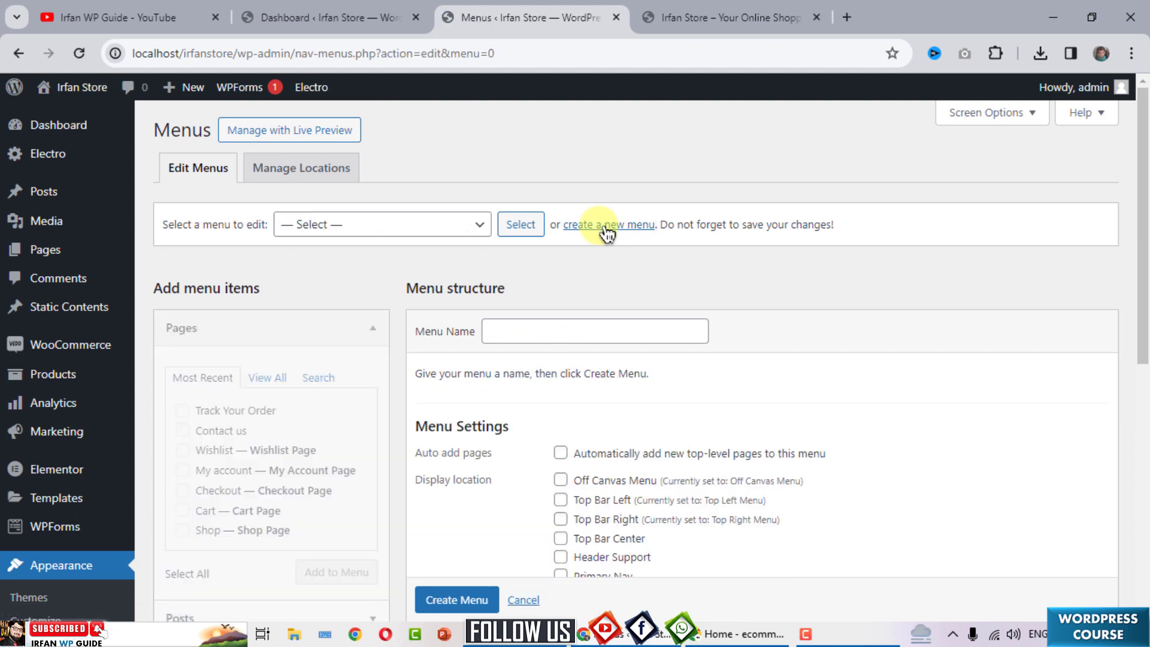
pyautogui.moveTo(1141, 168); pyautogui.dragTo(1141, 219)
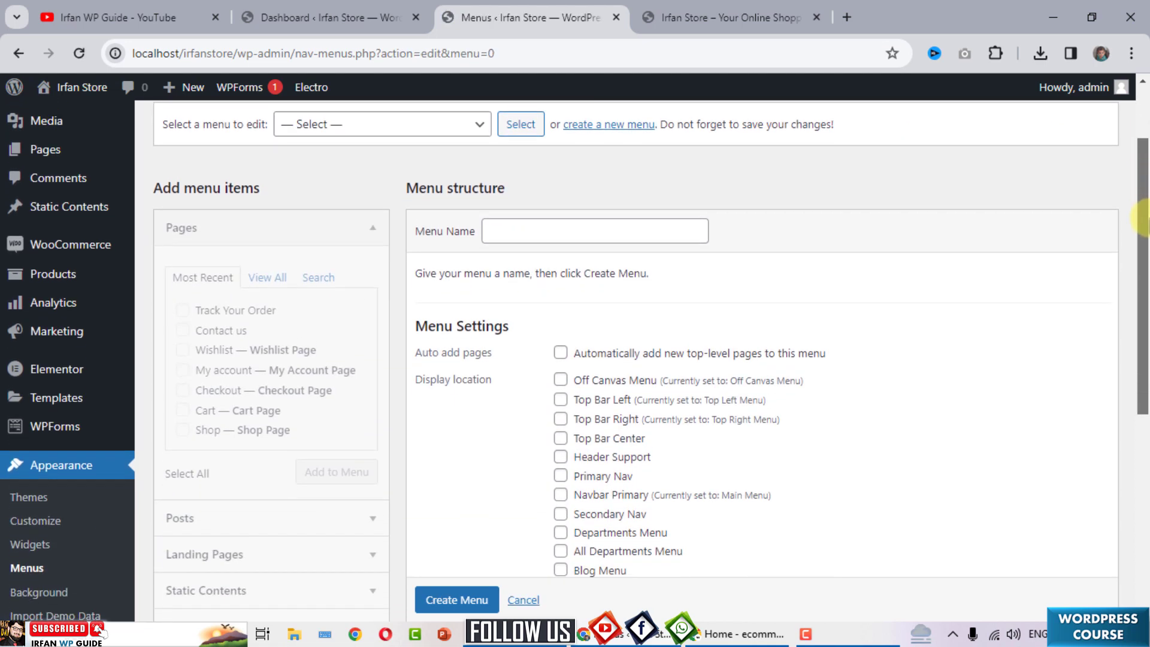
pyautogui.click(563, 231)
pyautogui.rightClick(575, 231)
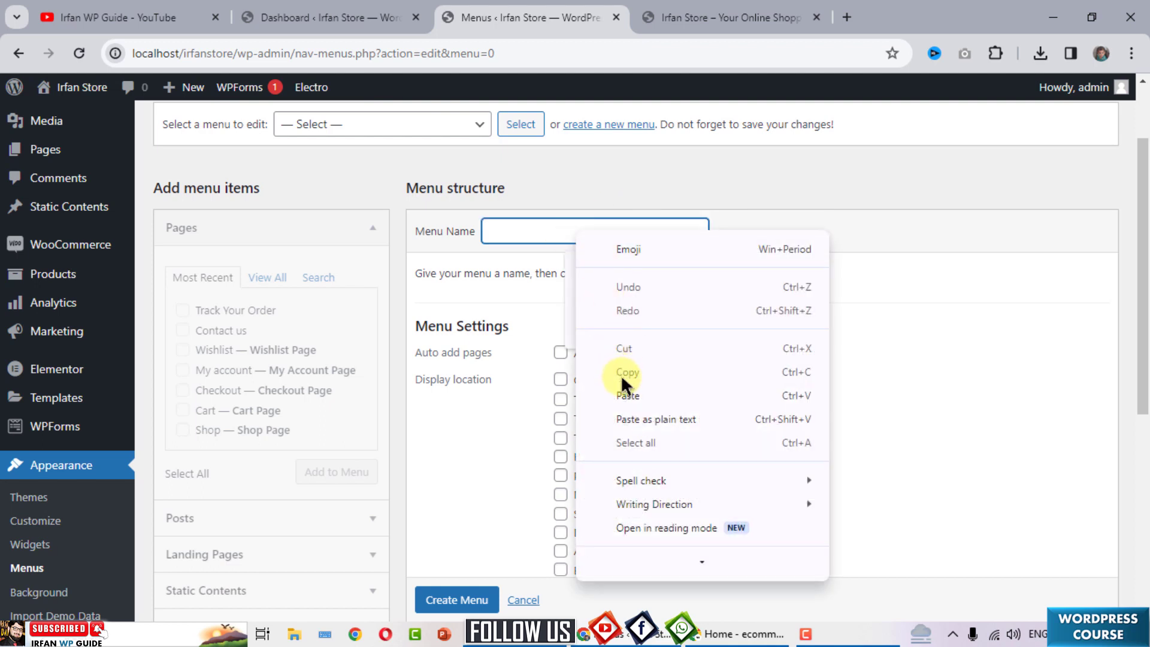
pyautogui.click(623, 396)
pyautogui.moveTo(1141, 250); pyautogui.dragTo(1145, 303)
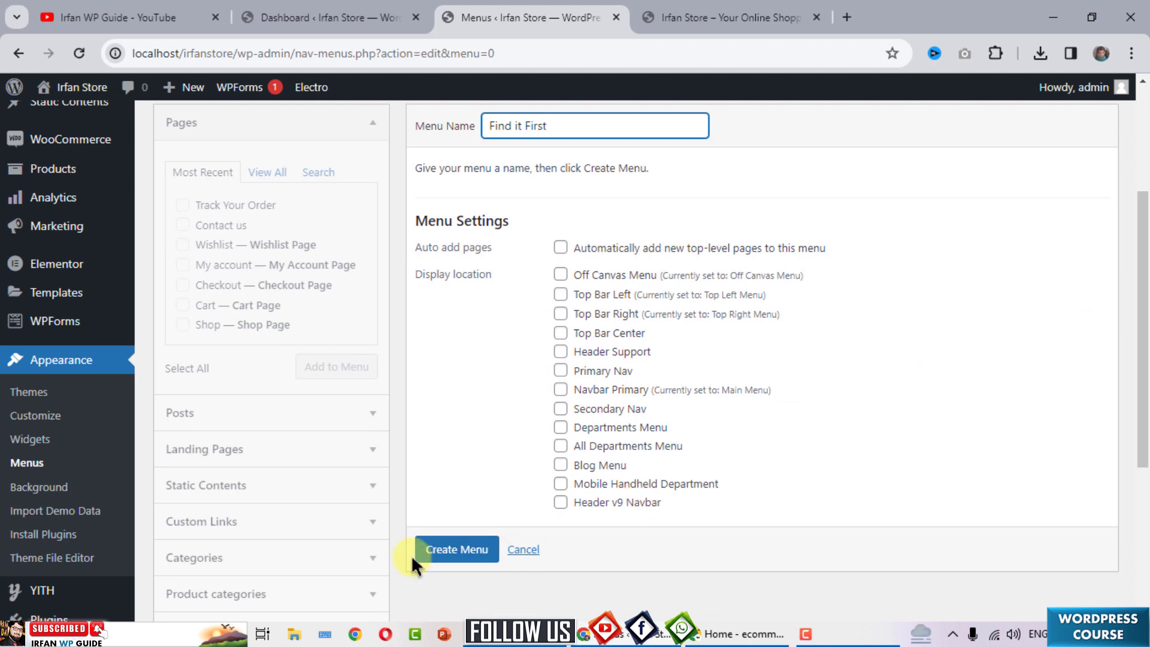
pyautogui.click(465, 560)
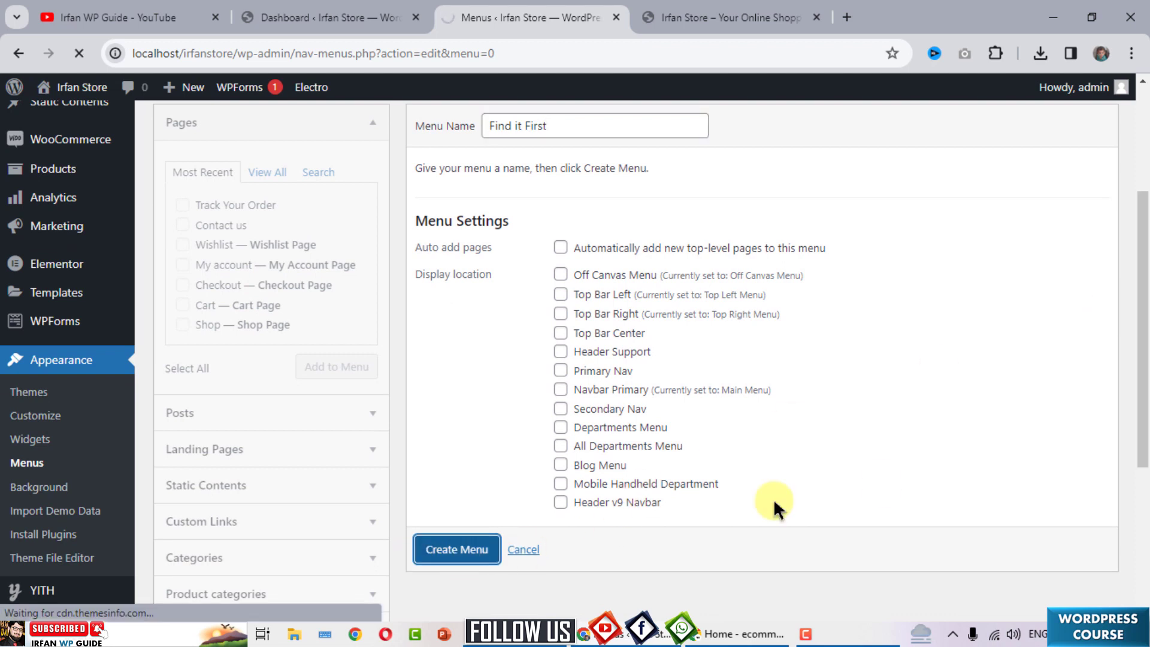
# Collapse the Pages section and check which item types the Menus screen options show.
pyautogui.moveTo(1142, 400); pyautogui.dragTo(1142, 369)
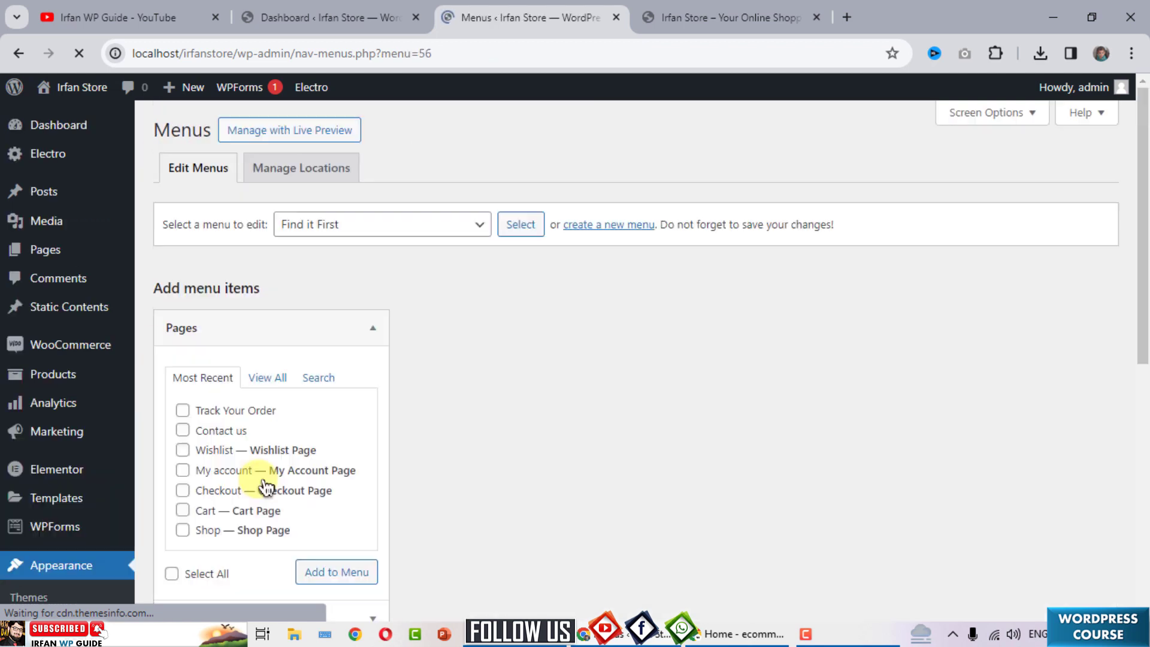
pyautogui.click(367, 328)
pyautogui.moveTo(1143, 227); pyautogui.dragTo(1143, 276)
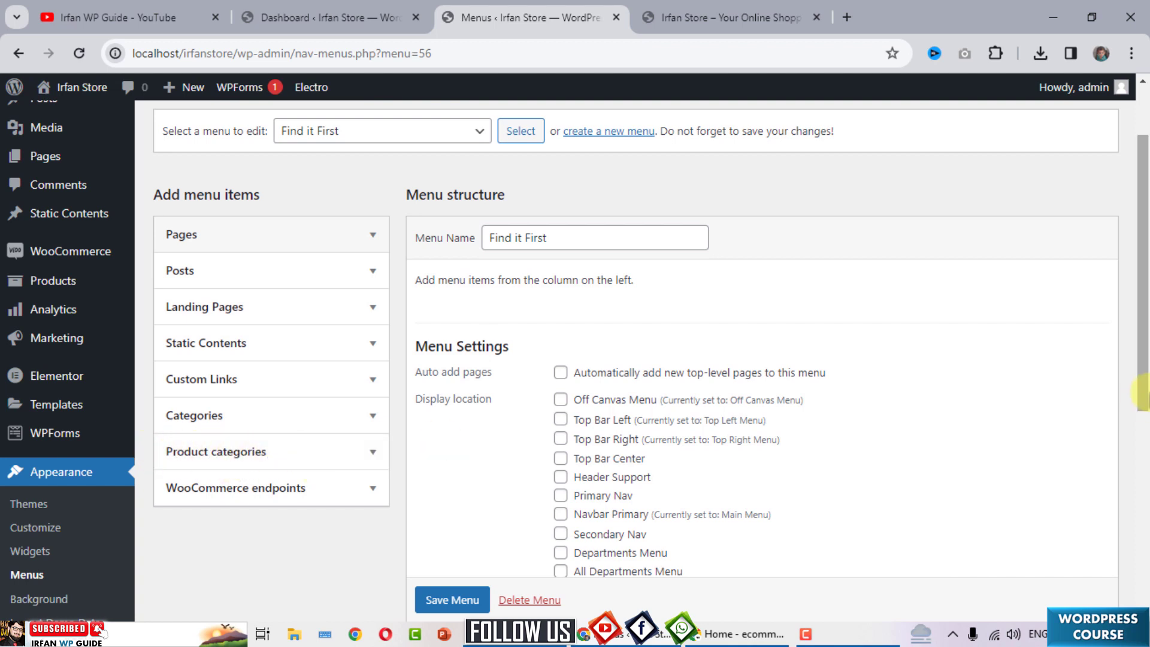
pyautogui.scroll(2, 1141, 392)
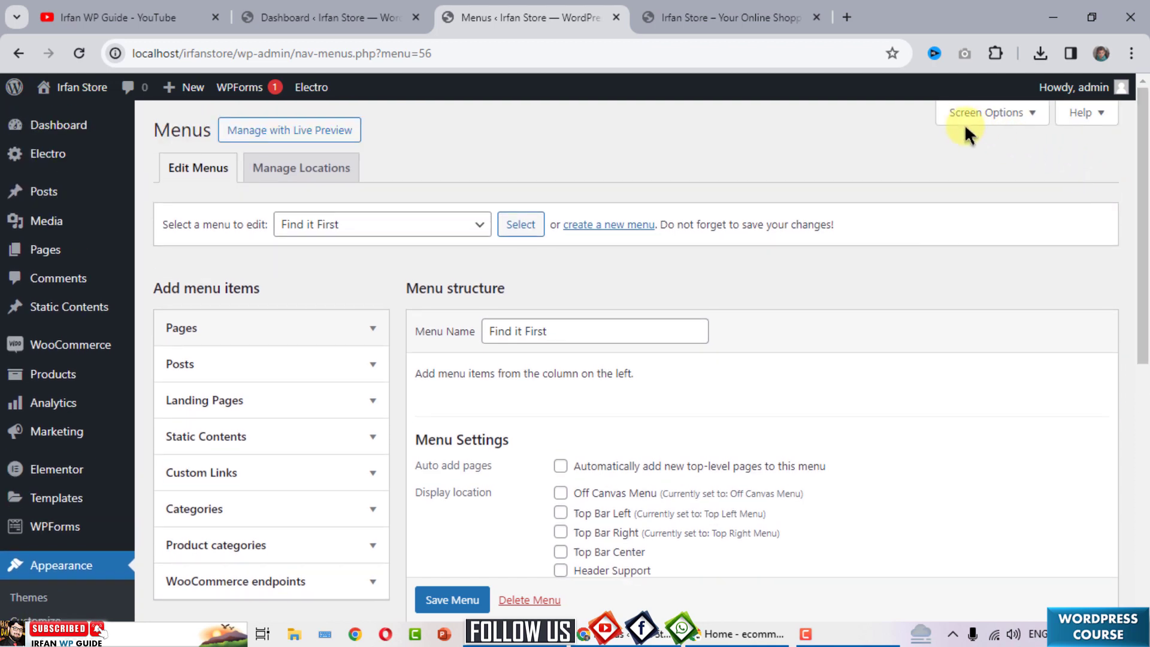
pyautogui.click(1012, 117)
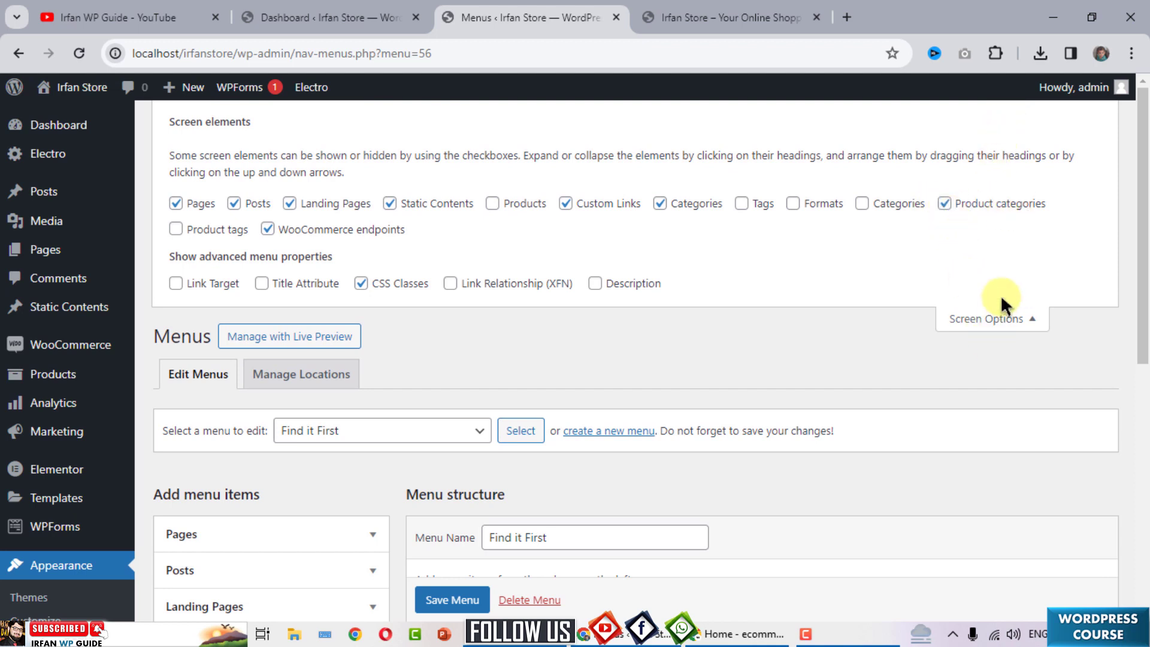
pyautogui.click(1004, 320)
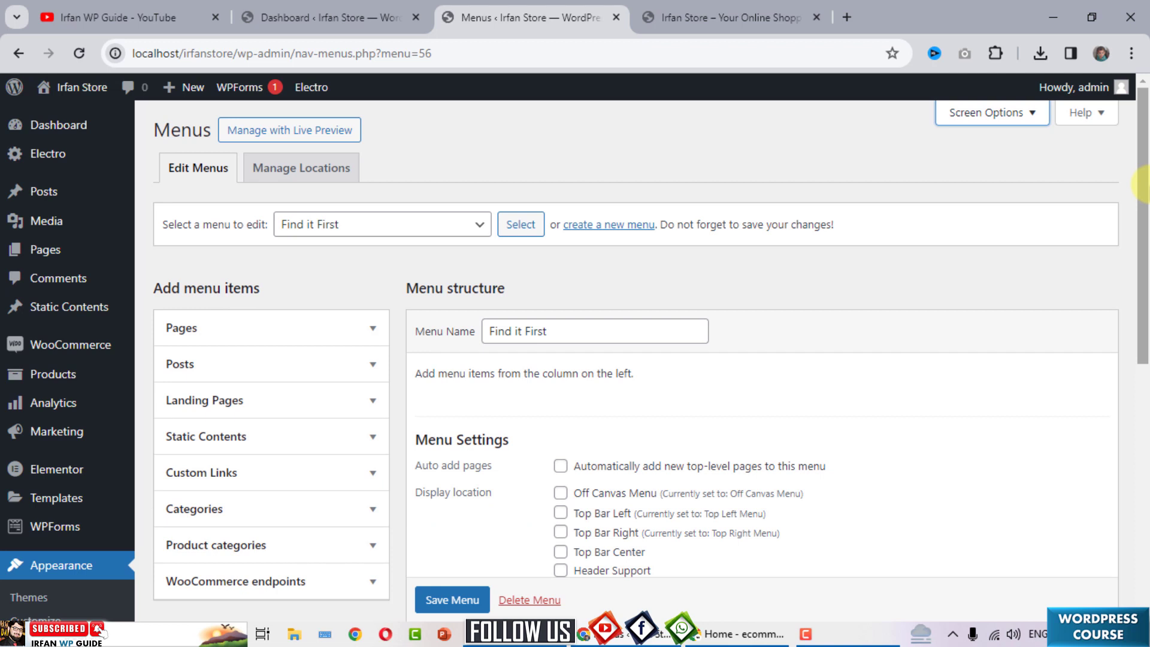
# Add the product categories Electronic Accessories, Electronic Devices, Office Electronics and TV & Home Appliances to the "Find it First" menu.
pyautogui.moveTo(1143, 185); pyautogui.dragTo(1142, 302)
pyautogui.click(300, 425)
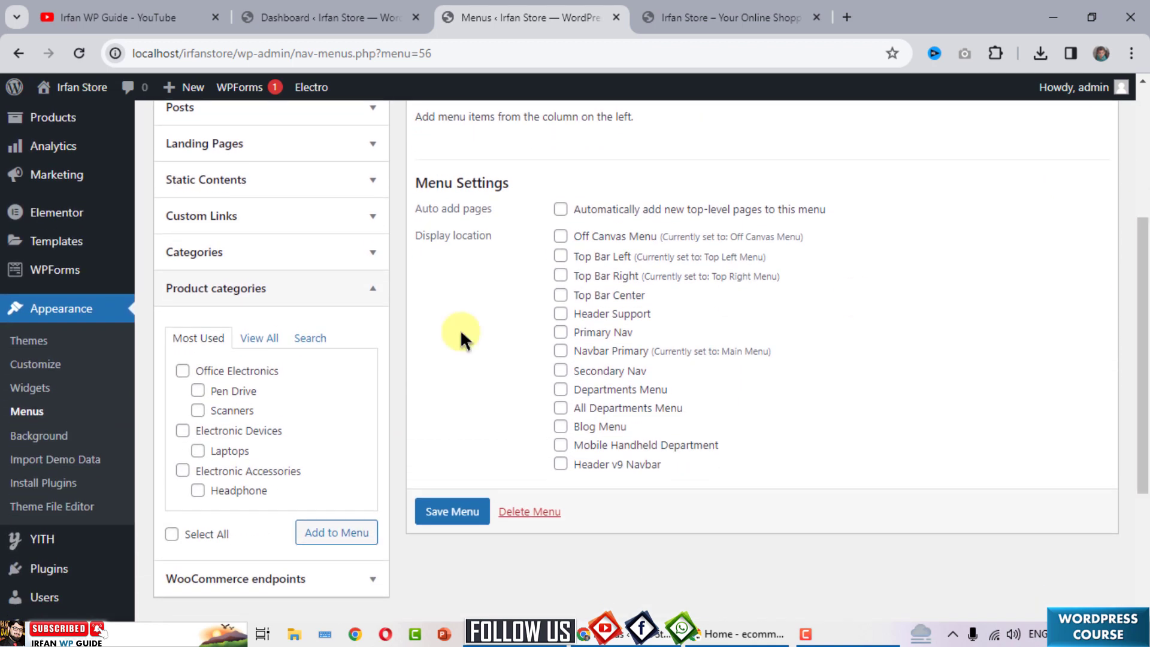
pyautogui.click(260, 343)
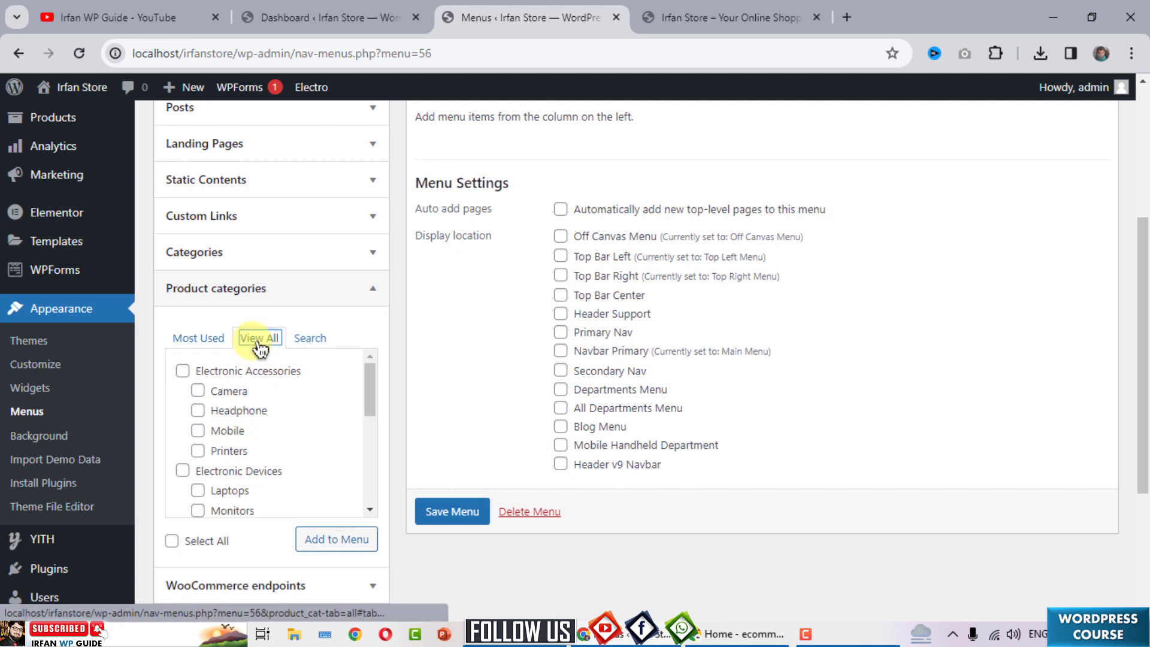
pyautogui.moveTo(1143, 313); pyautogui.dragTo(1144, 332)
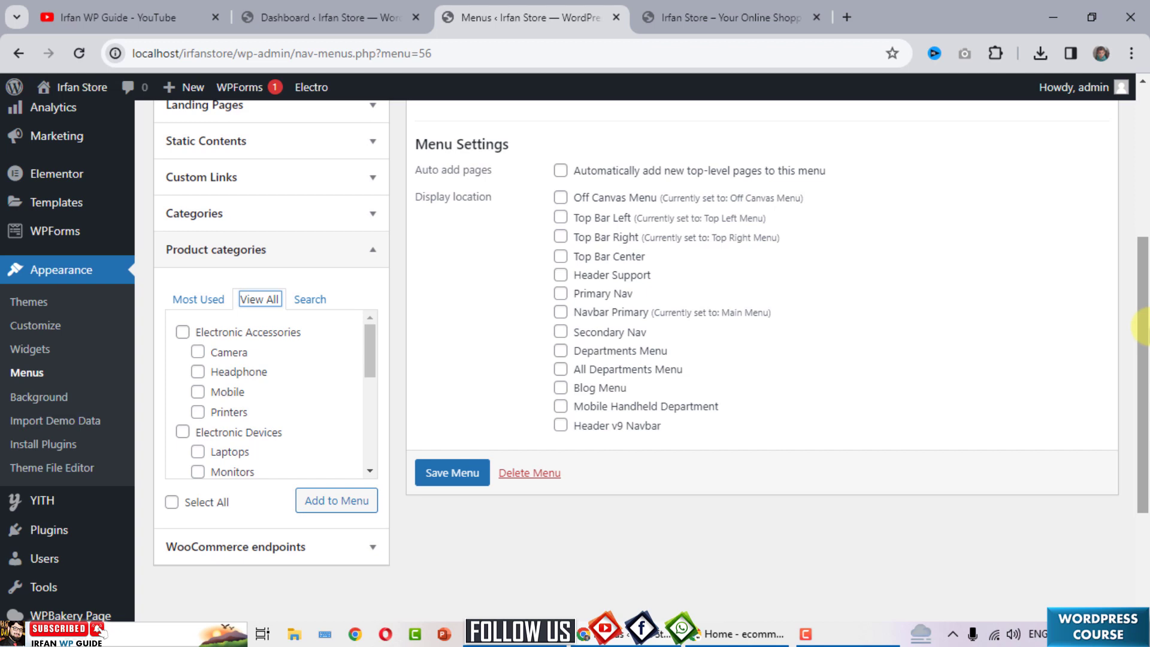
pyautogui.click(229, 339)
pyautogui.click(205, 433)
pyautogui.moveTo(371, 352); pyautogui.dragTo(369, 421)
pyautogui.click(213, 376)
pyautogui.click(274, 399)
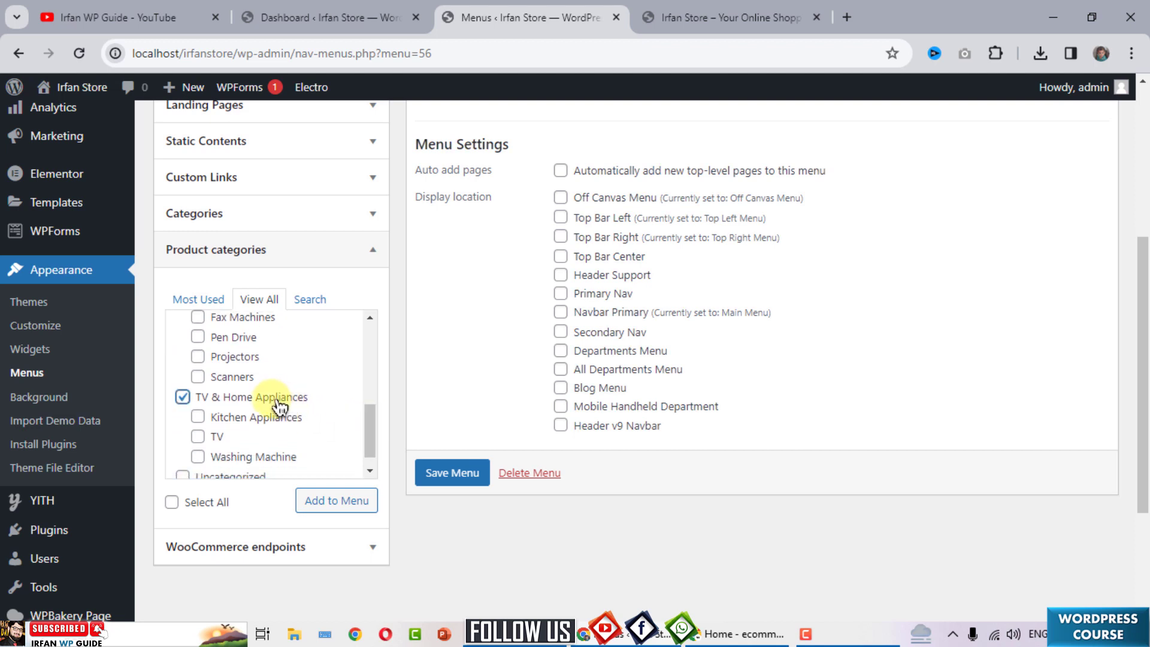
pyautogui.click(339, 503)
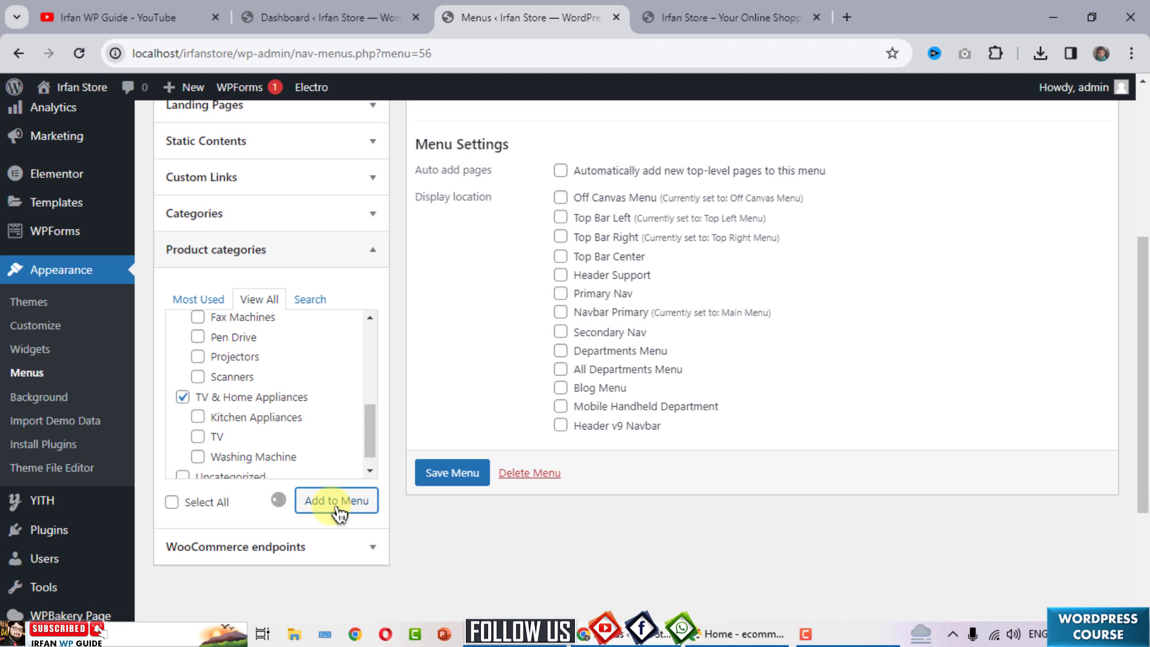
# Review the items of the "Find it First" menu and save the menu.
pyautogui.moveTo(1144, 358); pyautogui.dragTo(1148, 303)
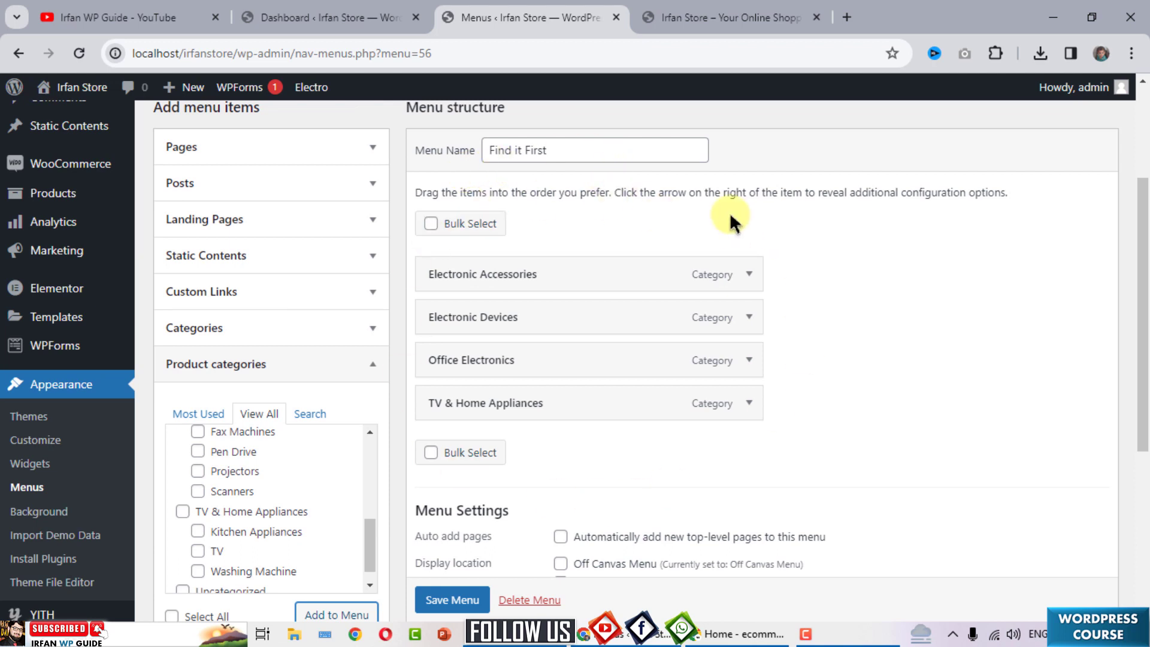
pyautogui.moveTo(1142, 341); pyautogui.dragTo(1141, 473)
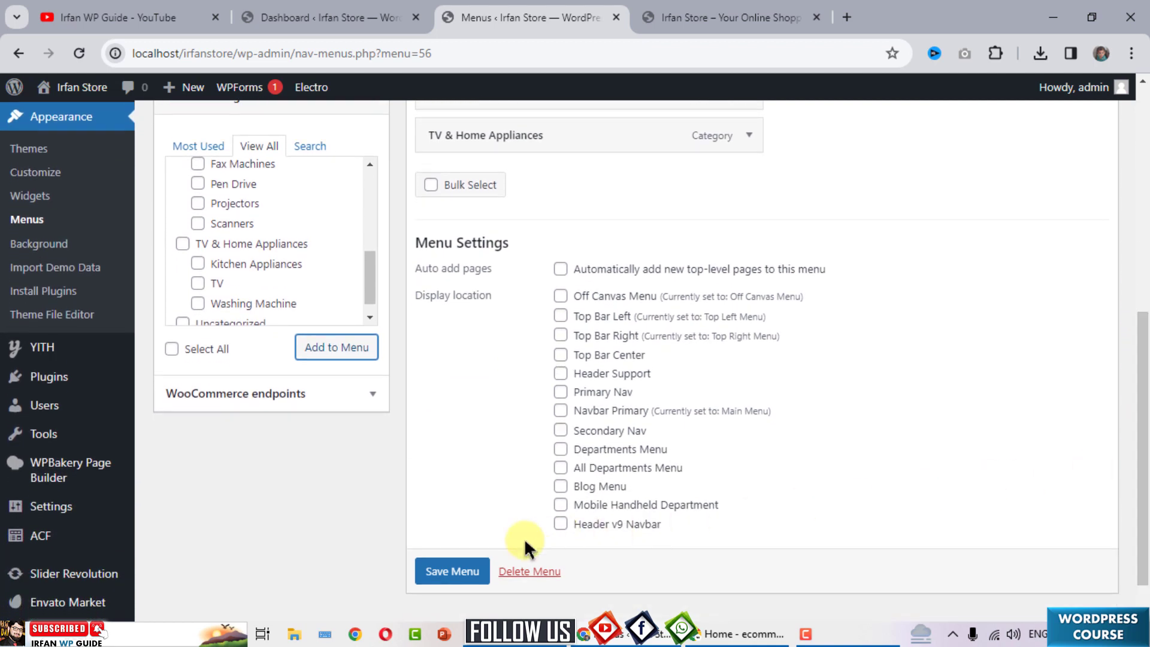
pyautogui.click(460, 576)
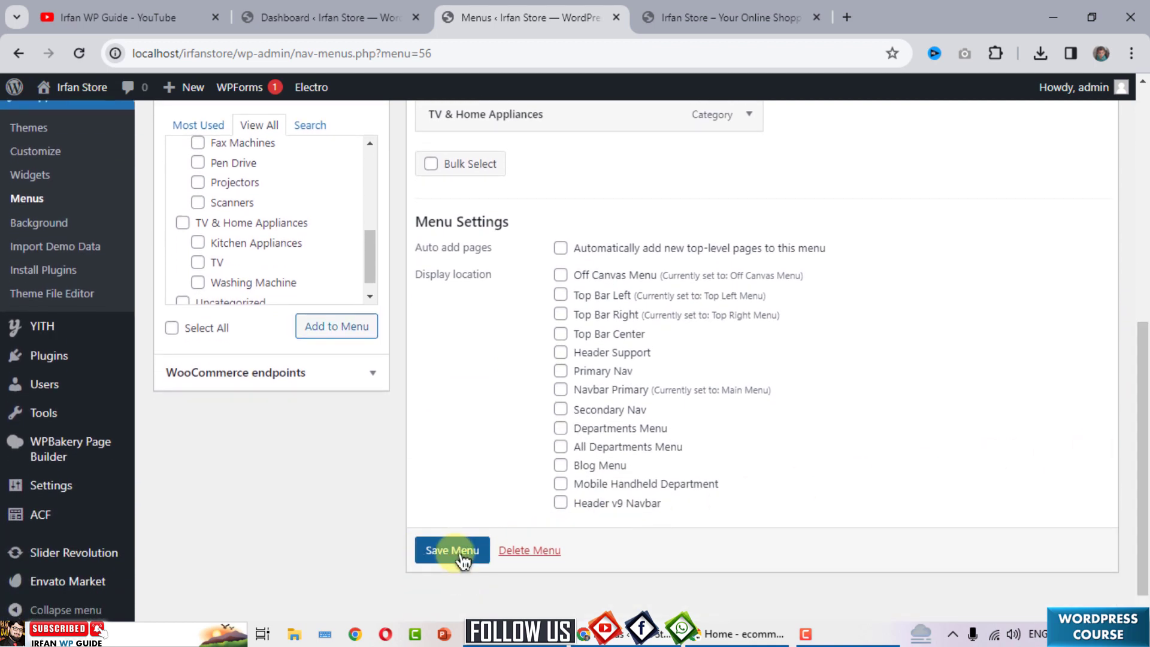
pyautogui.click(461, 556)
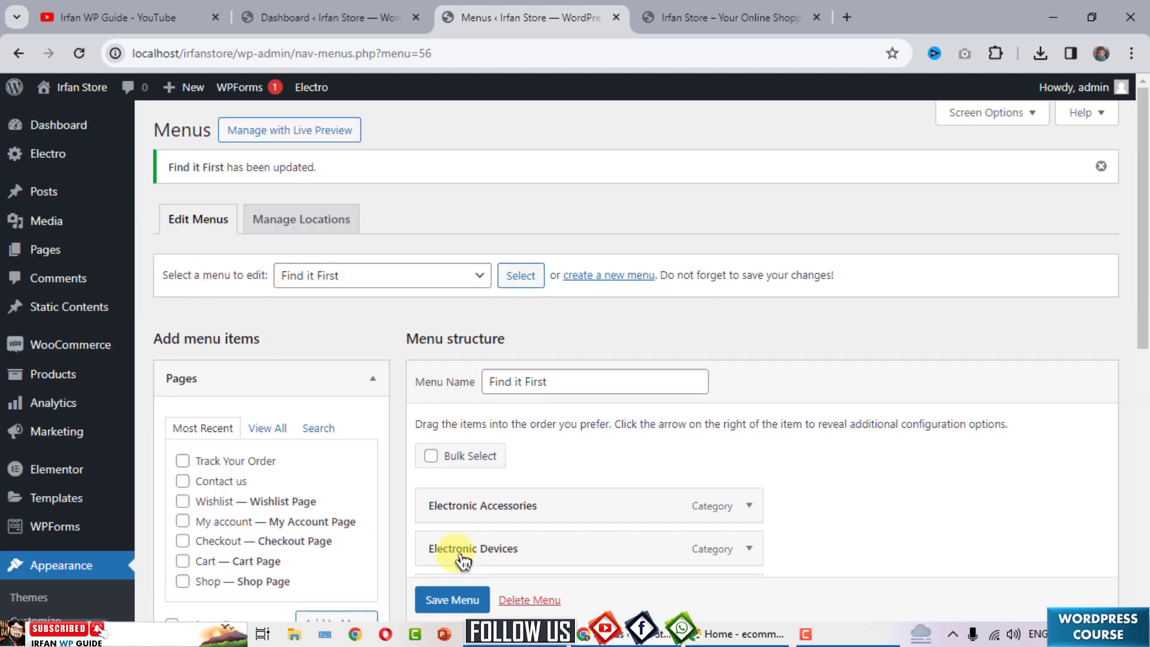
pyautogui.moveTo(1142, 215); pyautogui.dragTo(1143, 453)
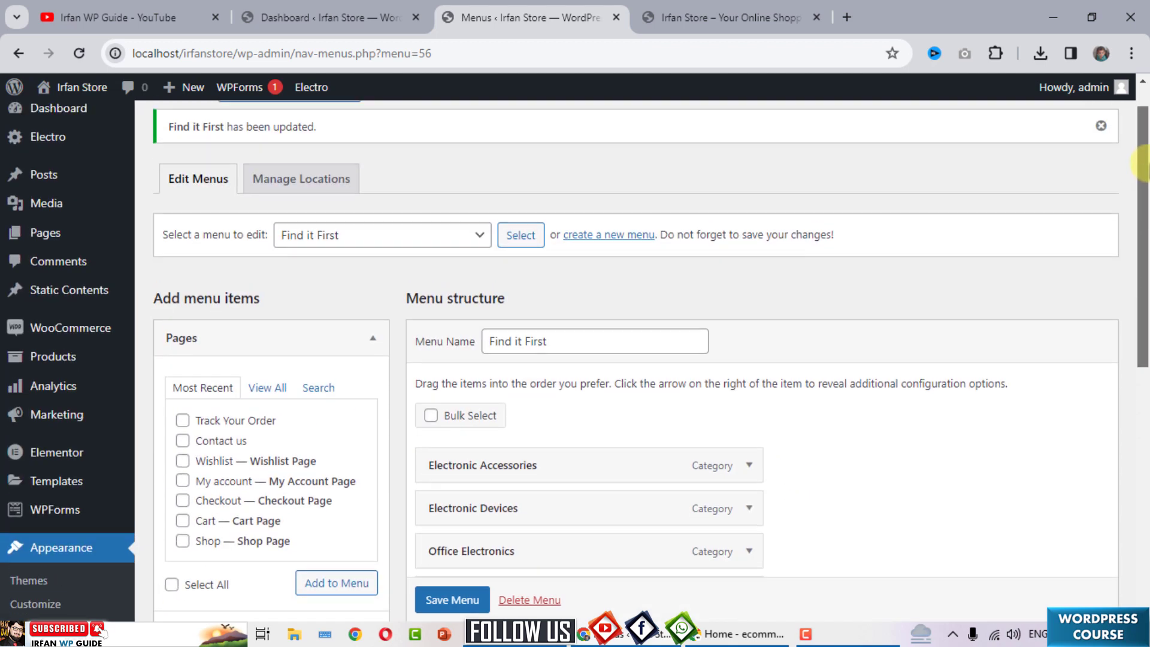
# Start a new menu, copy the "Important Links" footer heading from the reference store and return to the Menus screen.
pyautogui.click(611, 277)
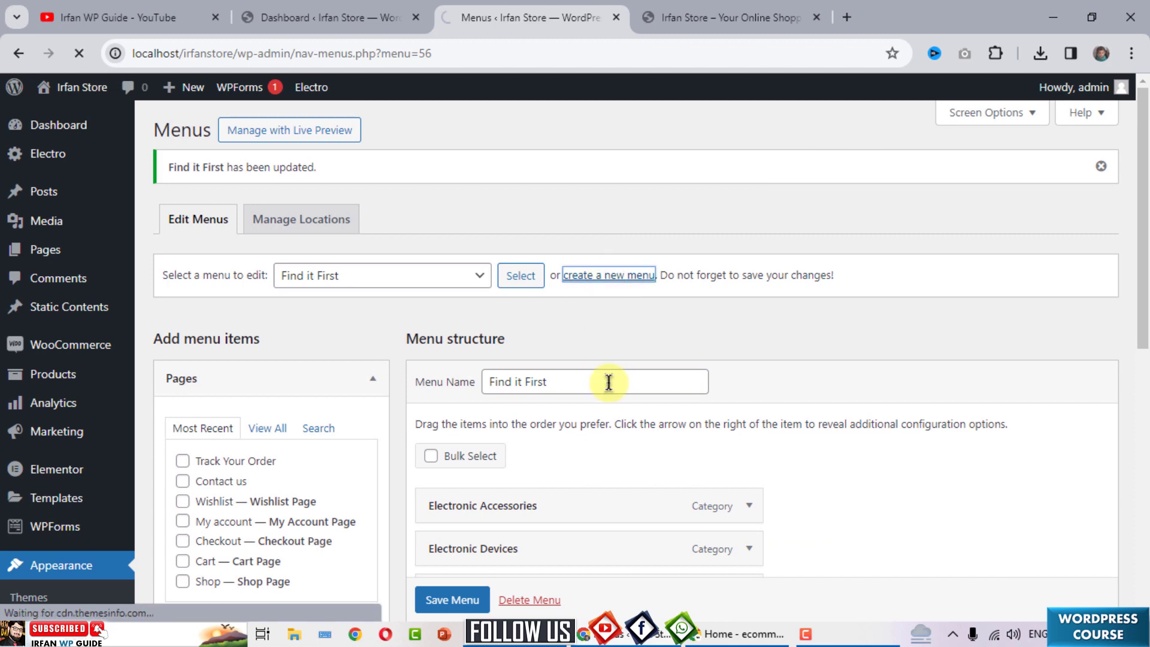
pyautogui.click(735, 639)
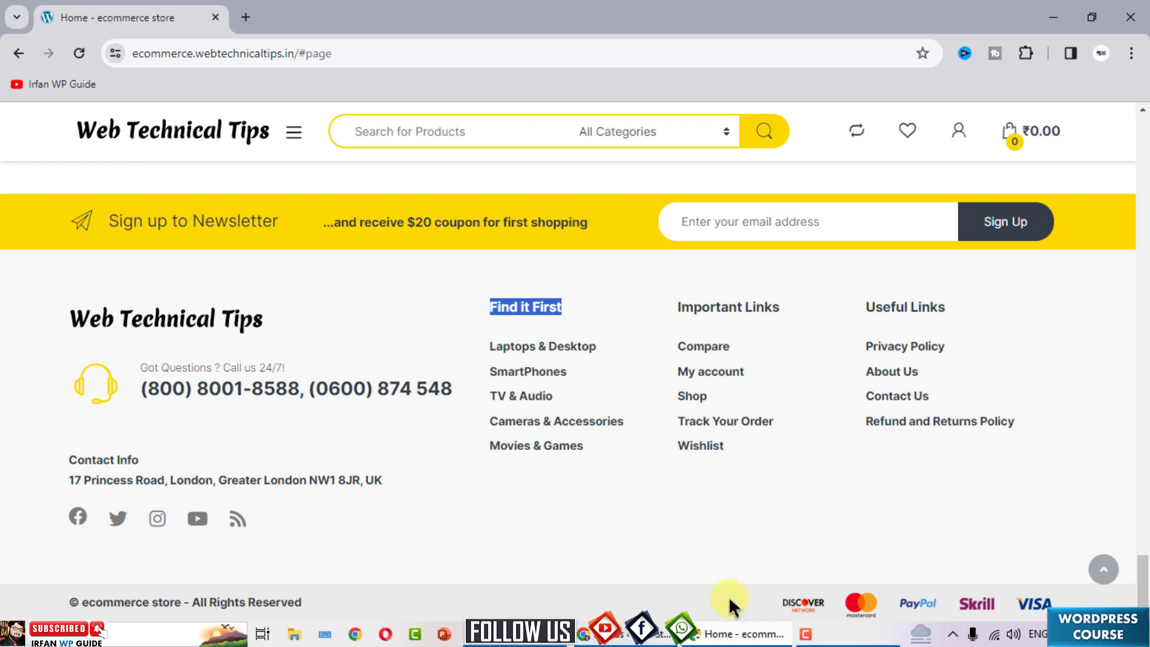
pyautogui.click(692, 307)
pyautogui.tripleClick(691, 307)
pyautogui.hotkey('ctrl', 'c')
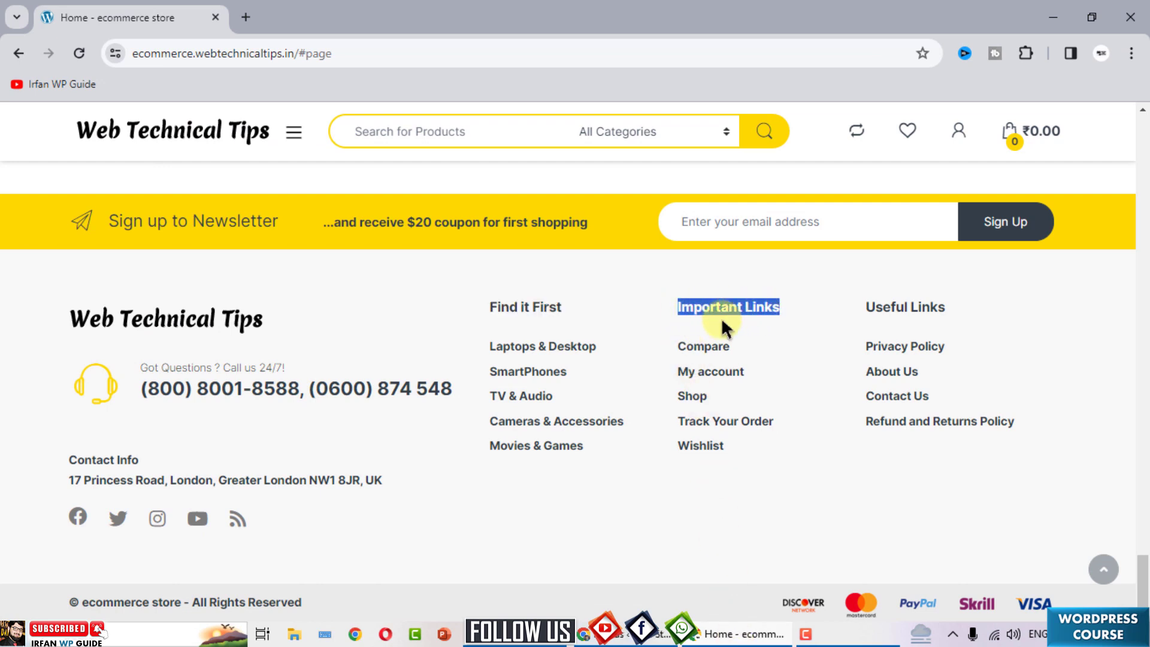
pyautogui.rightClick(711, 303)
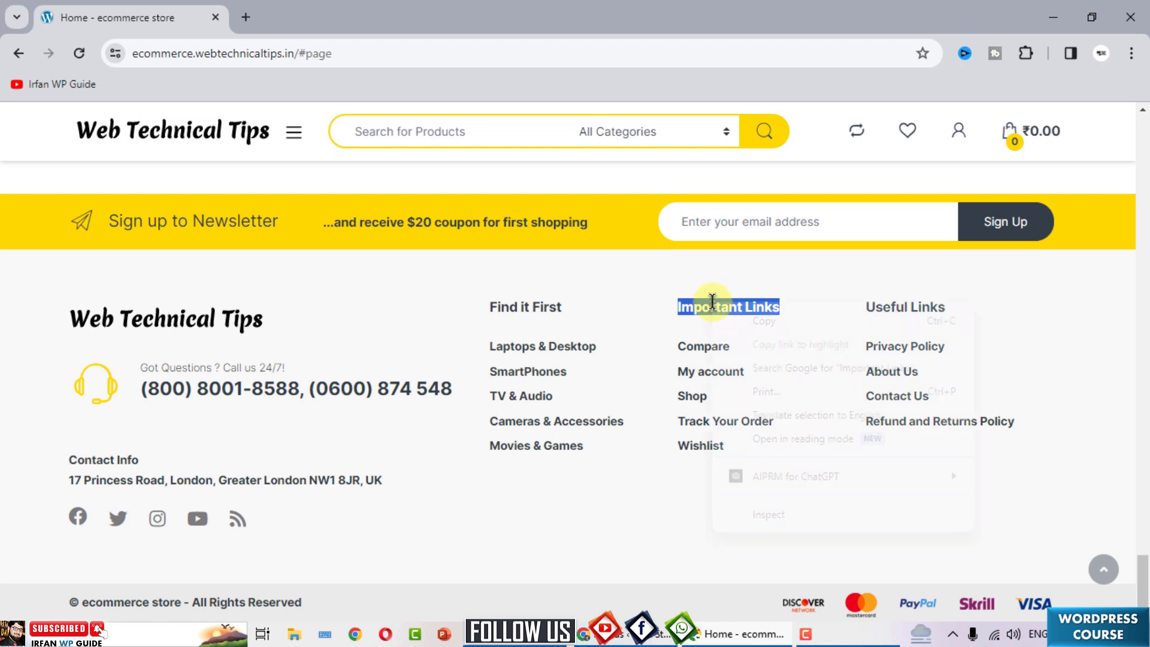
pyautogui.click(739, 322)
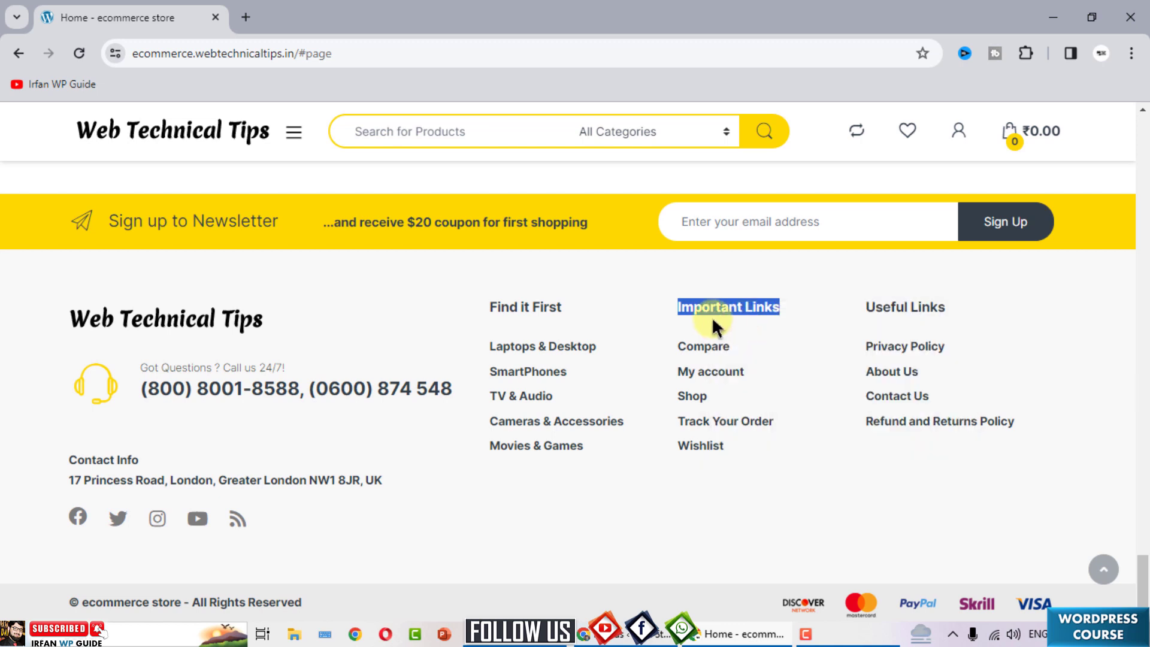
pyautogui.click(611, 641)
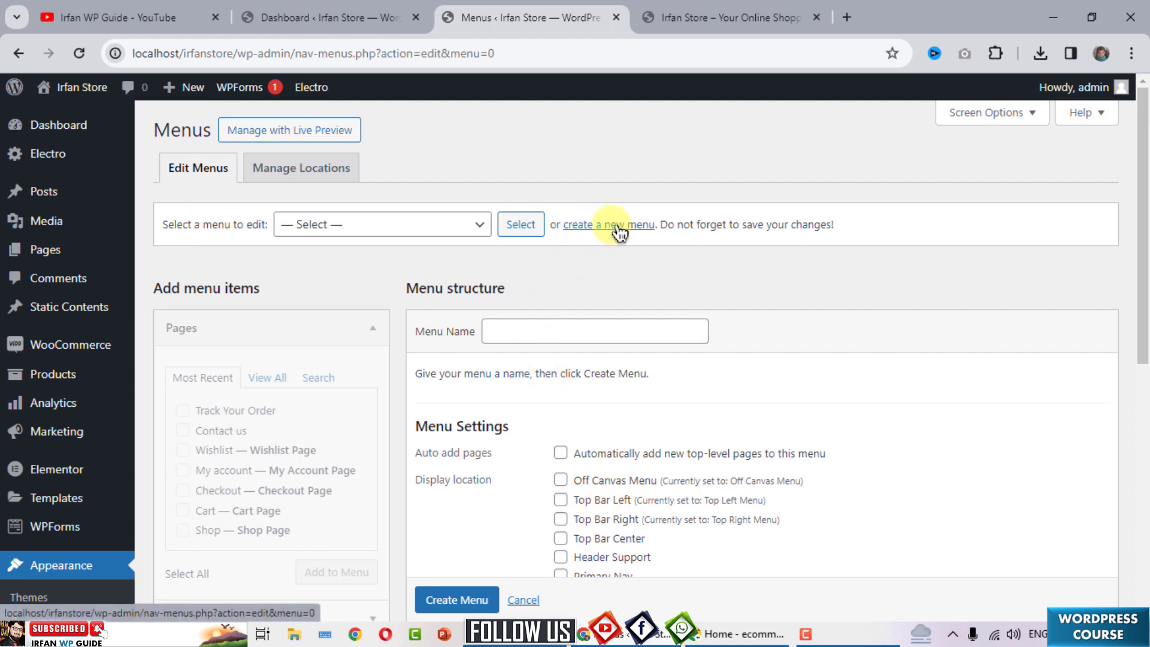
# Name the new menu "Important Links" and create it without assigning a display location.
pyautogui.rightClick(556, 332)
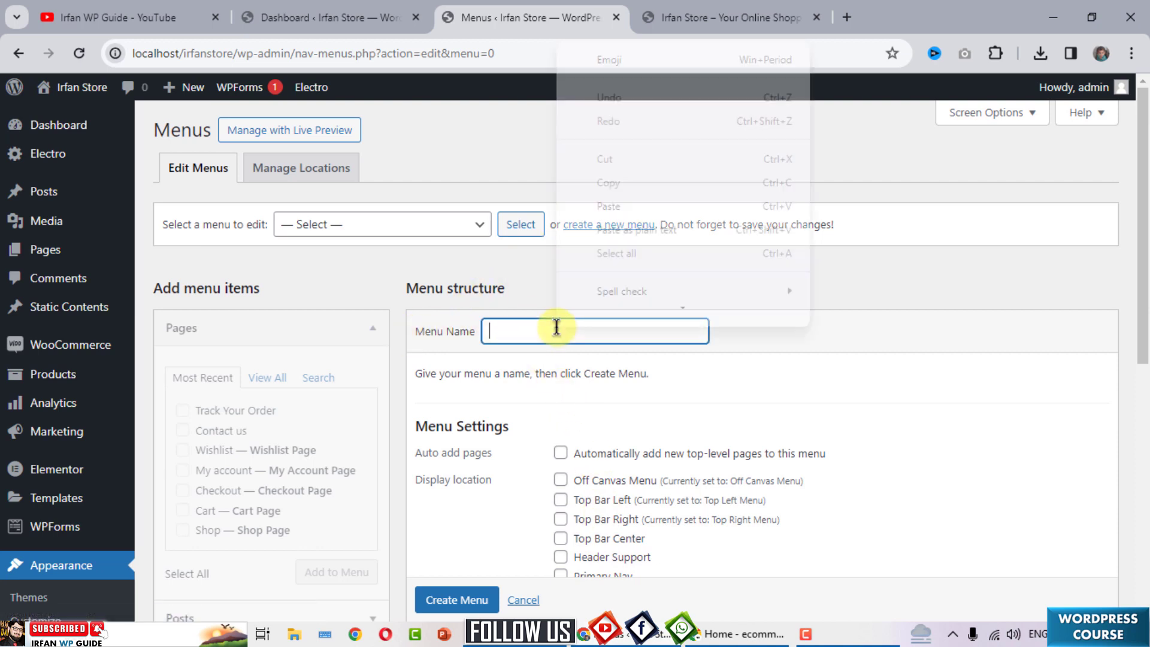
pyautogui.click(622, 220)
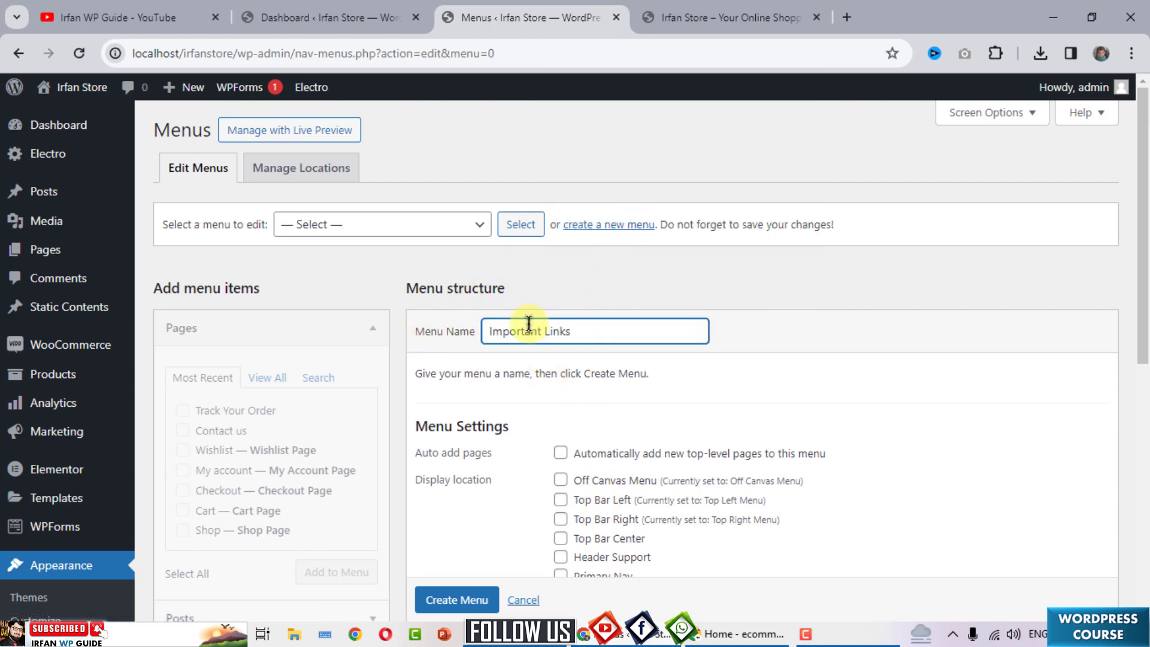
pyautogui.moveTo(1143, 312); pyautogui.dragTo(1142, 413)
pyautogui.click(447, 553)
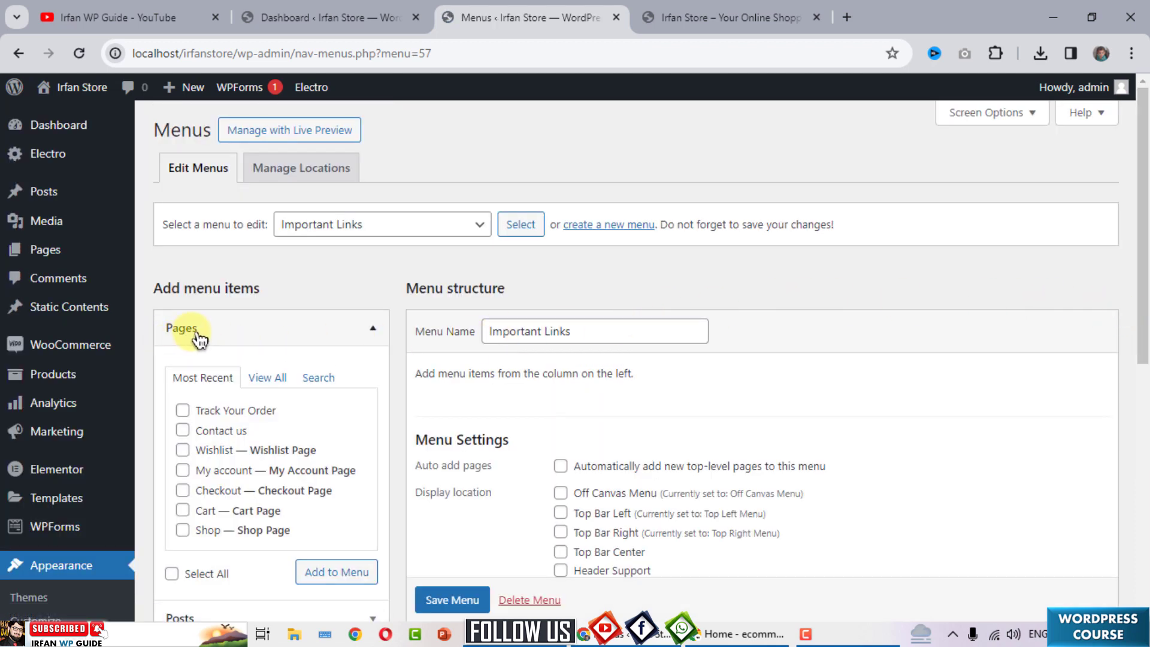
# Add the Cart, Checkout, My account and Shop pages to the "Important Links" menu.
pyautogui.click(267, 377)
pyautogui.scroll(-2, 267, 378)
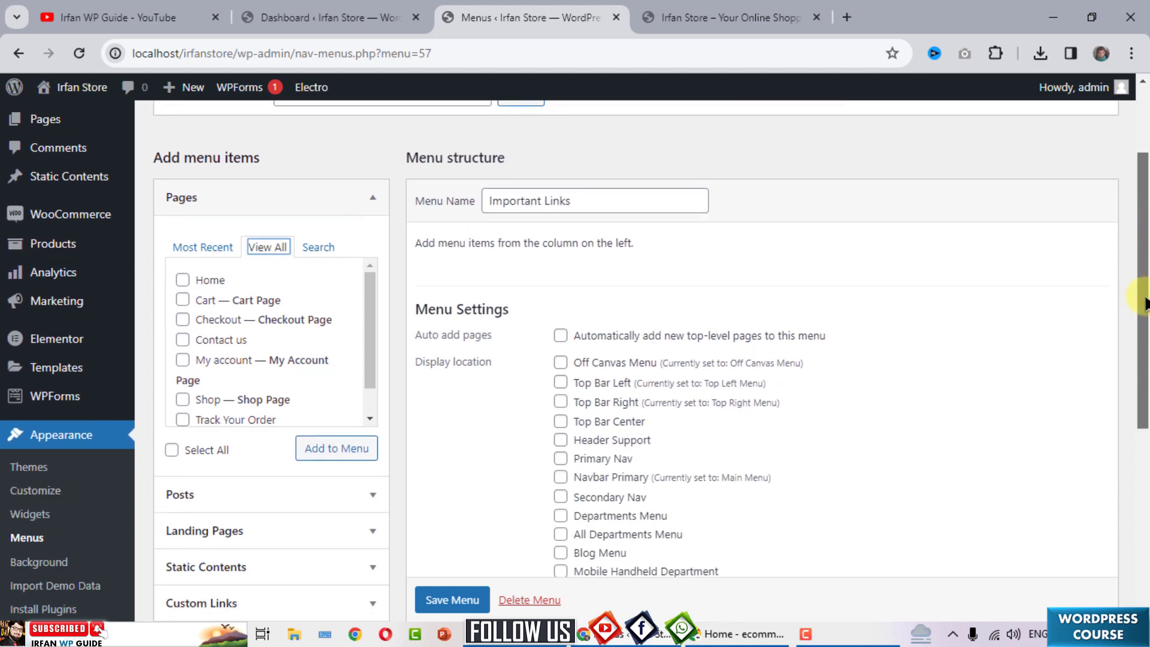
pyautogui.moveTo(371, 325); pyautogui.dragTo(360, 300)
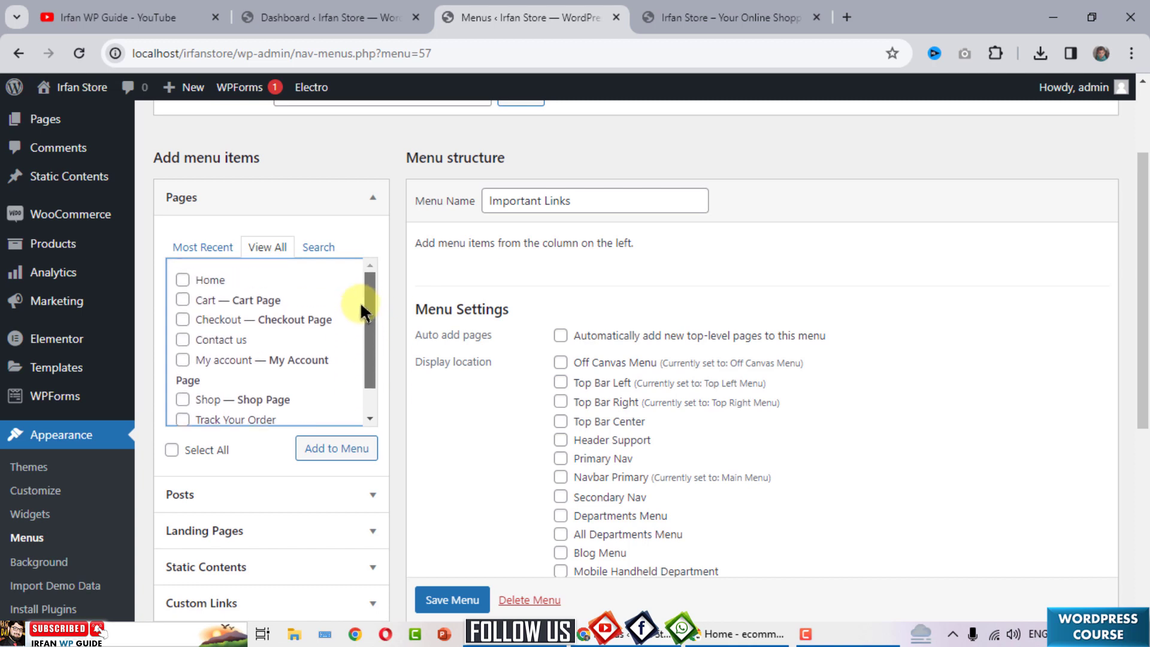
pyautogui.click(174, 299)
pyautogui.click(179, 319)
pyautogui.click(181, 360)
pyautogui.moveTo(367, 364); pyautogui.dragTo(367, 385)
pyautogui.click(182, 369)
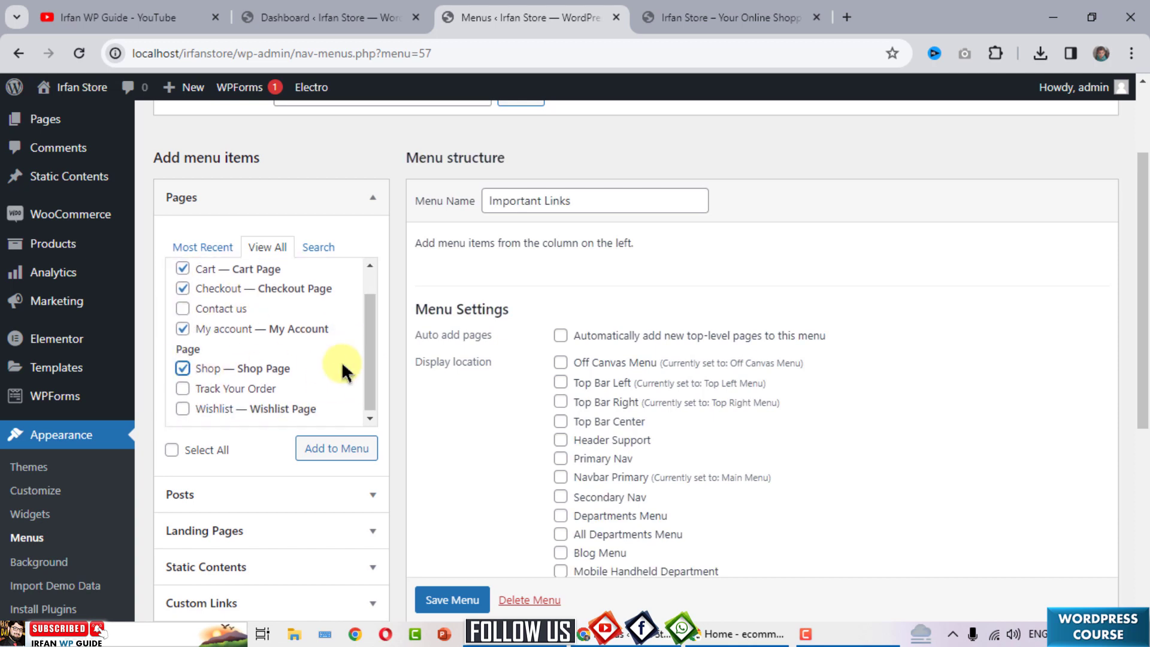
pyautogui.click(336, 454)
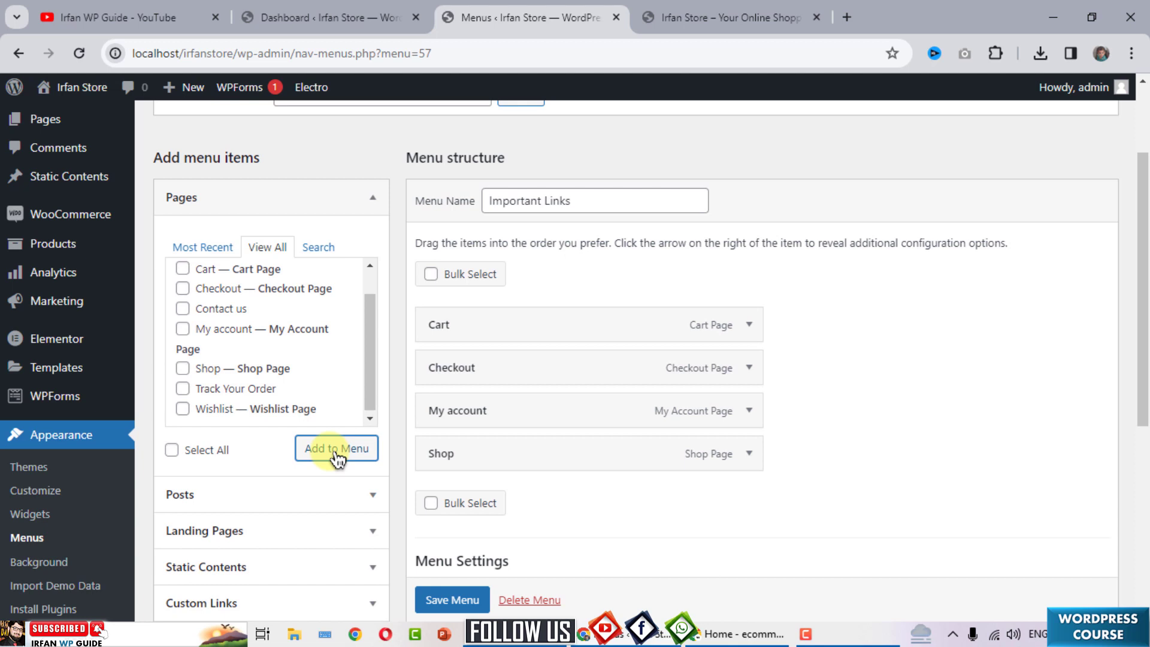
# Move the Shop item directly below Cart and save the "Important Links" menu.
pyautogui.moveTo(476, 455); pyautogui.dragTo(472, 375)
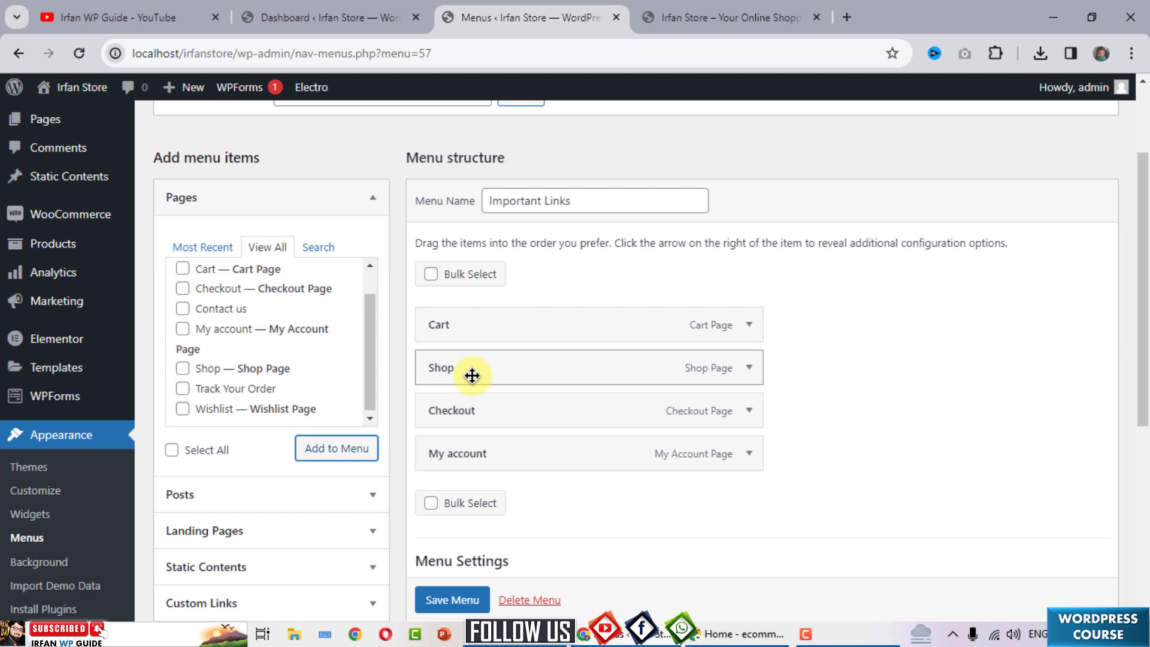
pyautogui.moveTo(1142, 270); pyautogui.dragTo(1143, 422)
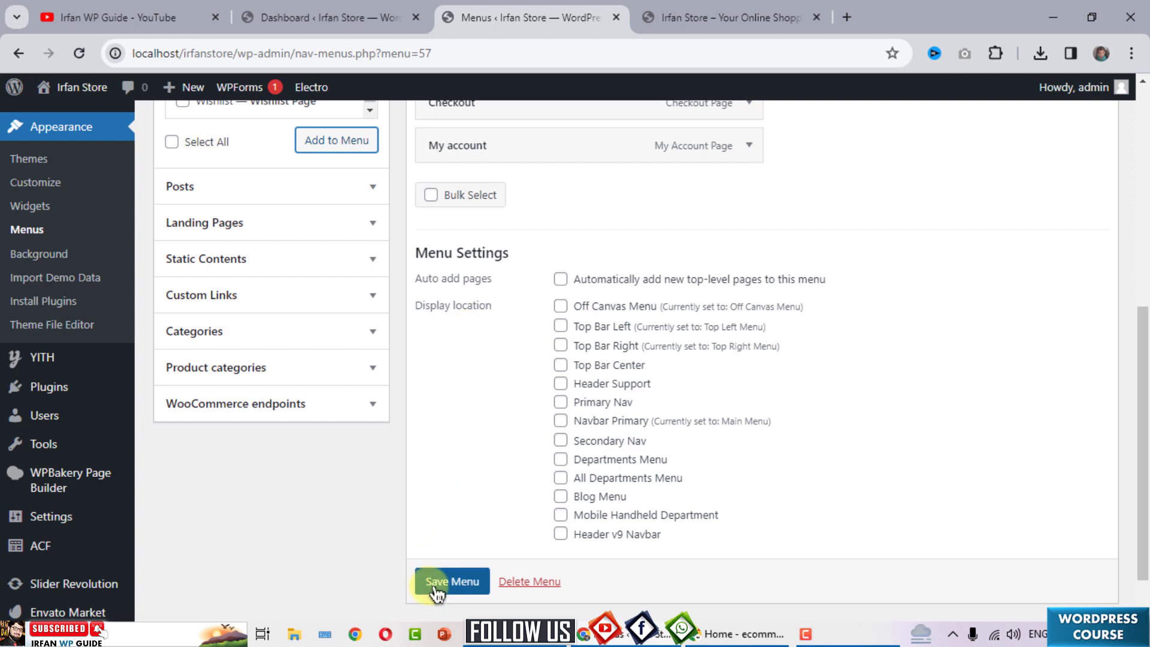
pyautogui.scroll(-1, 440, 575)
pyautogui.click(454, 554)
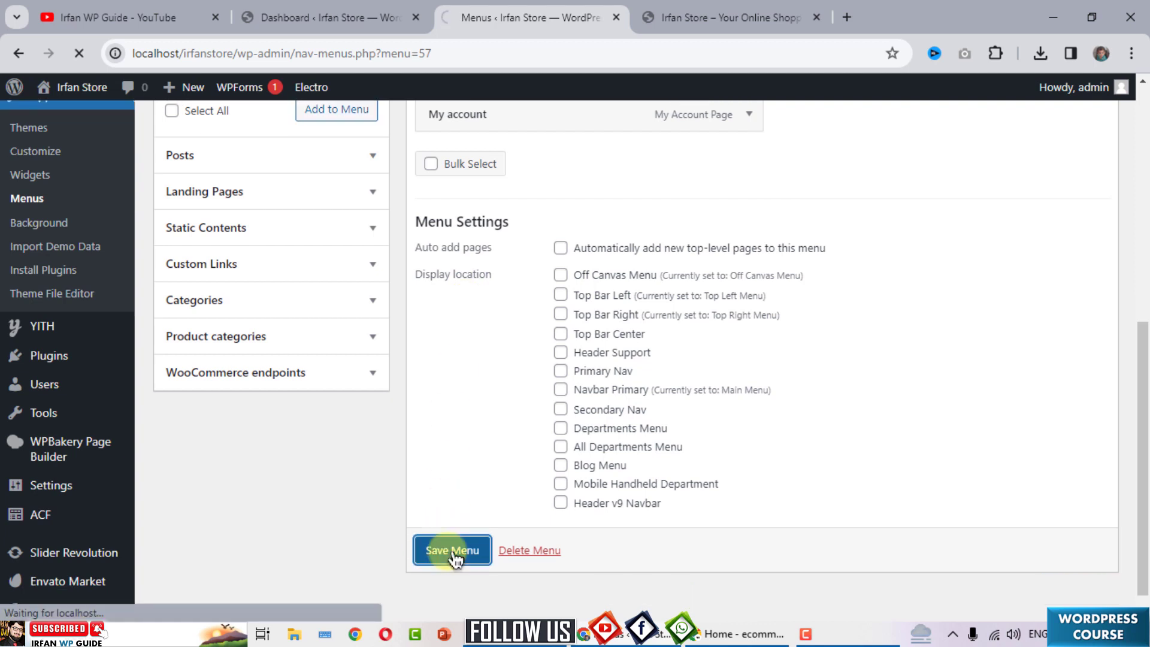
pyautogui.moveTo(1143, 449); pyautogui.dragTo(1140, 260)
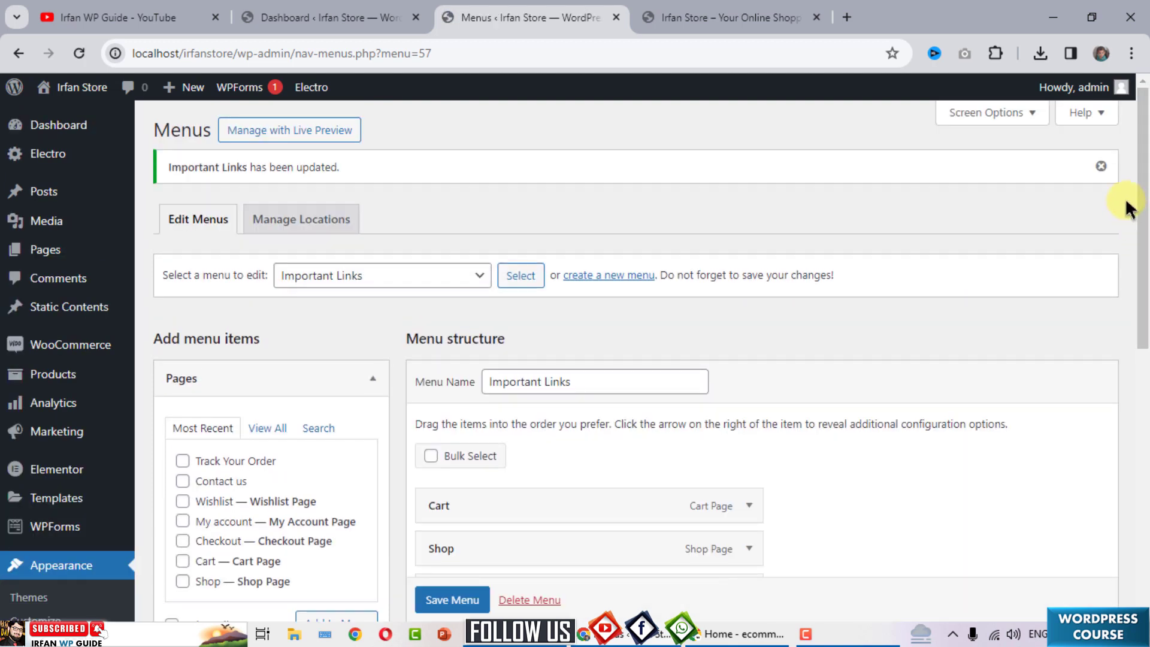
pyautogui.click(1101, 166)
# Copy the "Useful Links" footer heading from the reference store and return to the Menus screen.
pyautogui.click(745, 635)
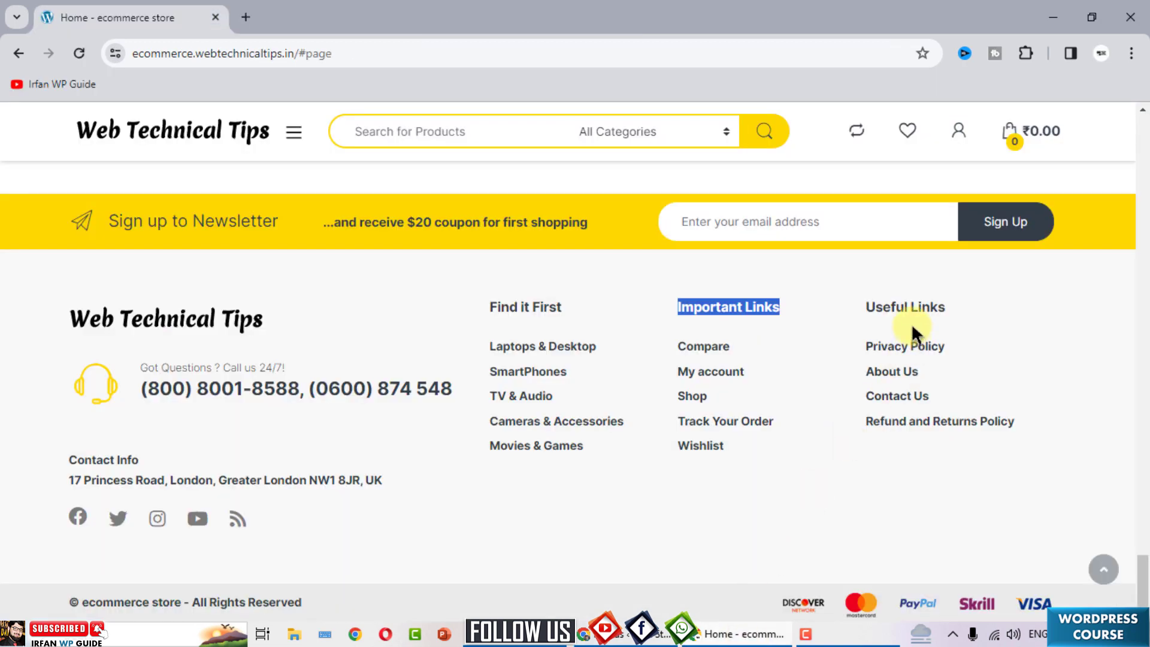
pyautogui.moveTo(866, 307); pyautogui.dragTo(959, 313)
pyautogui.hotkey('ctrl', 'c')
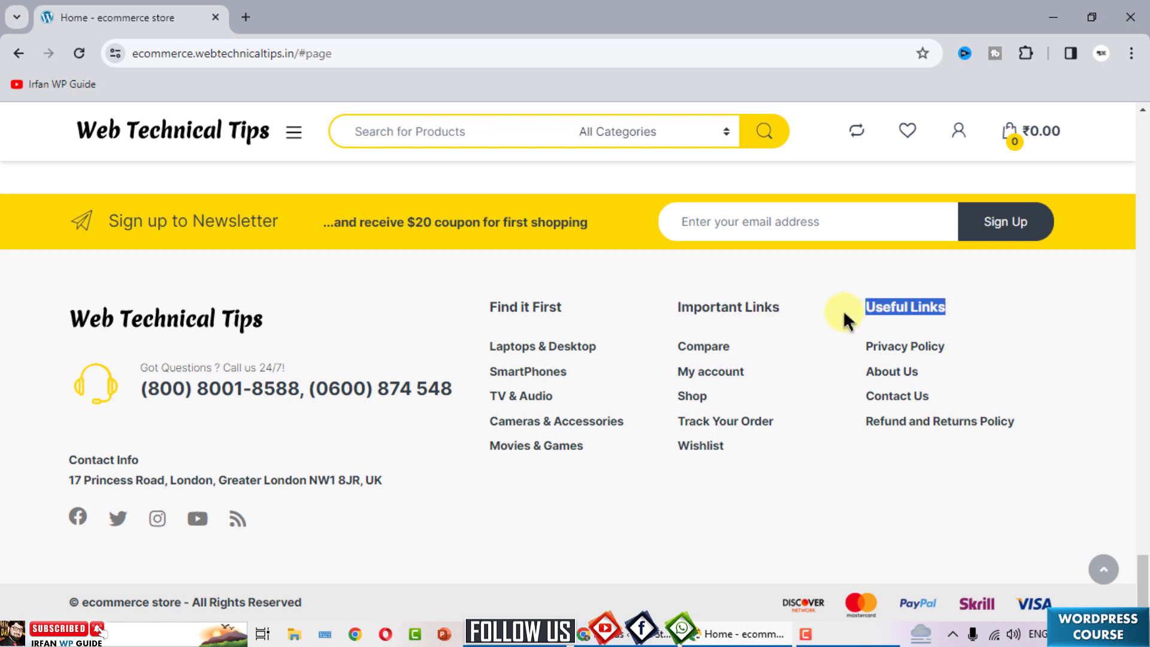
pyautogui.rightClick(890, 307)
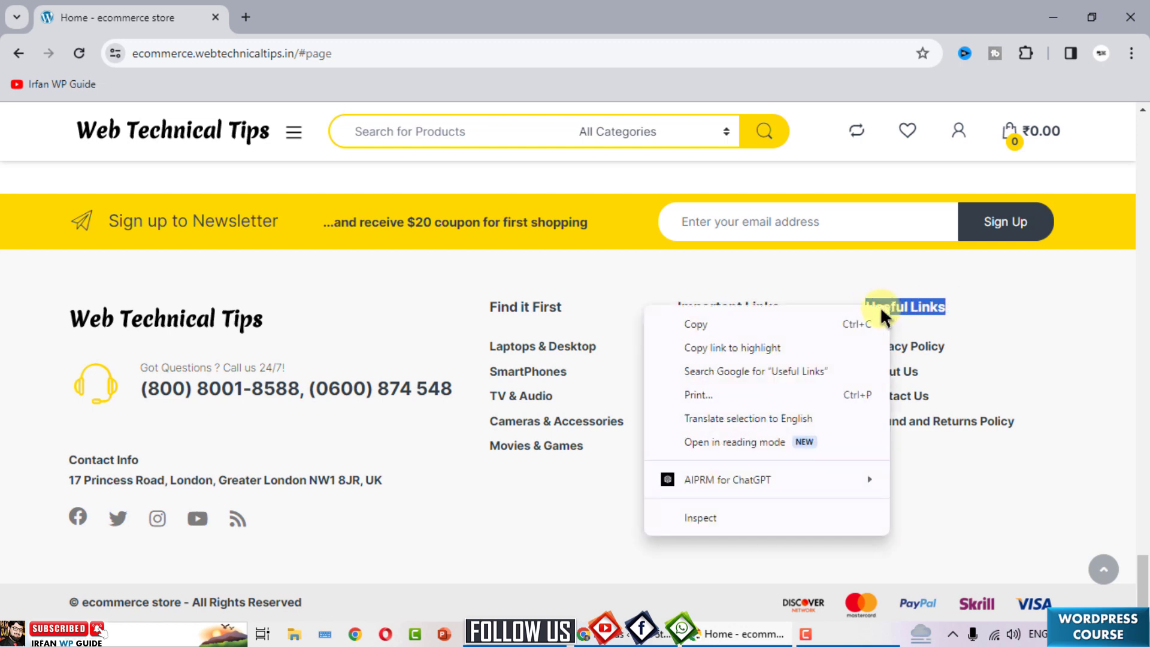
pyautogui.click(838, 324)
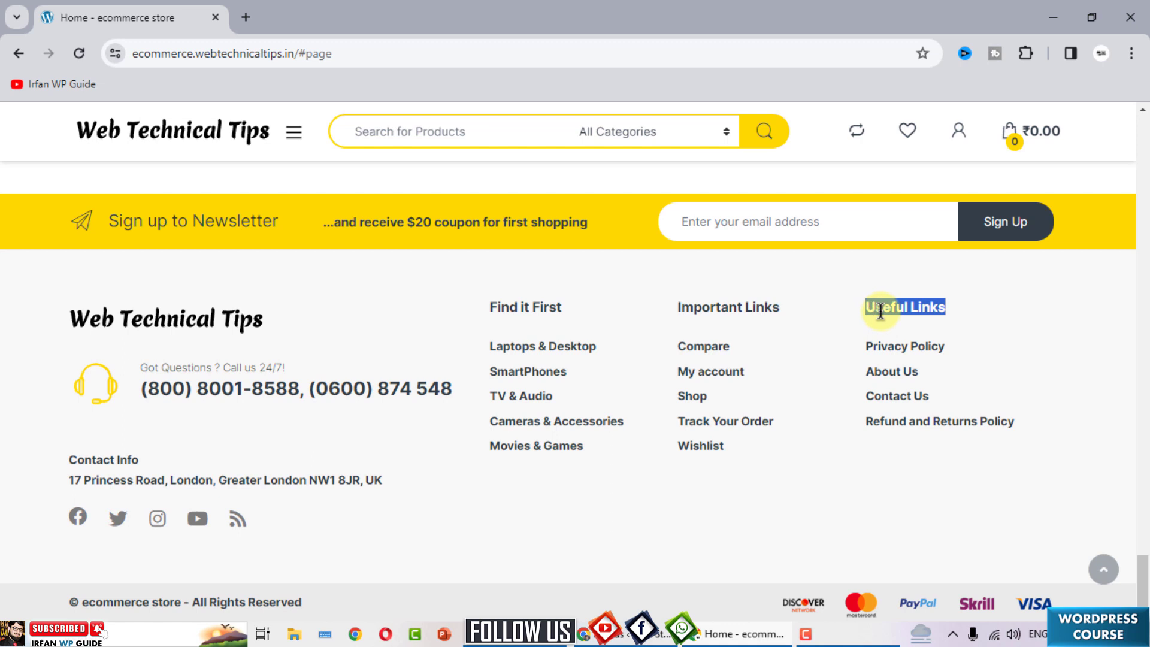
pyautogui.click(623, 640)
# Create a new menu named "Useful Links" without assigning it a display location.
pyautogui.click(623, 234)
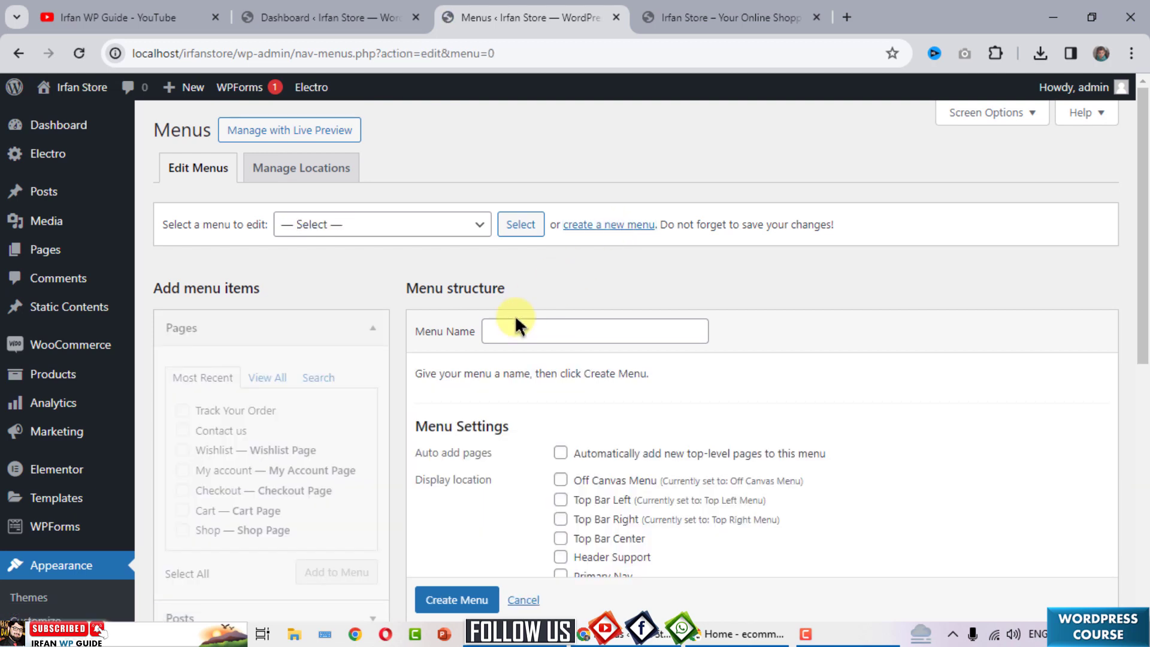
pyautogui.rightClick(514, 329)
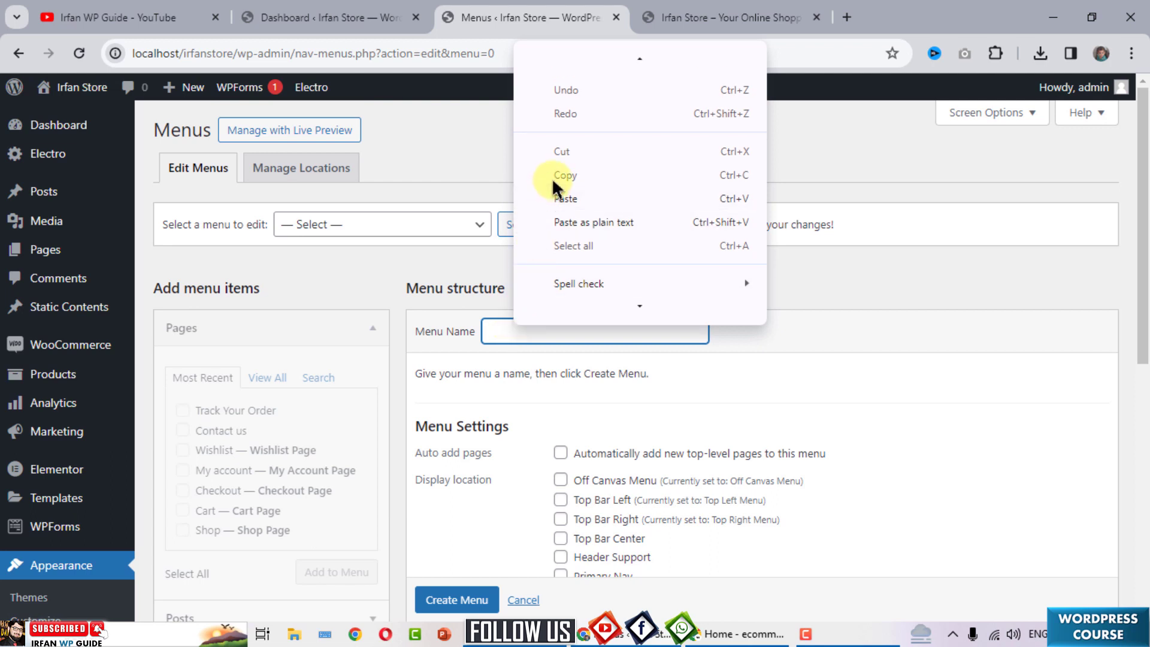
pyautogui.click(557, 198)
pyautogui.scroll(-3, 1141, 281)
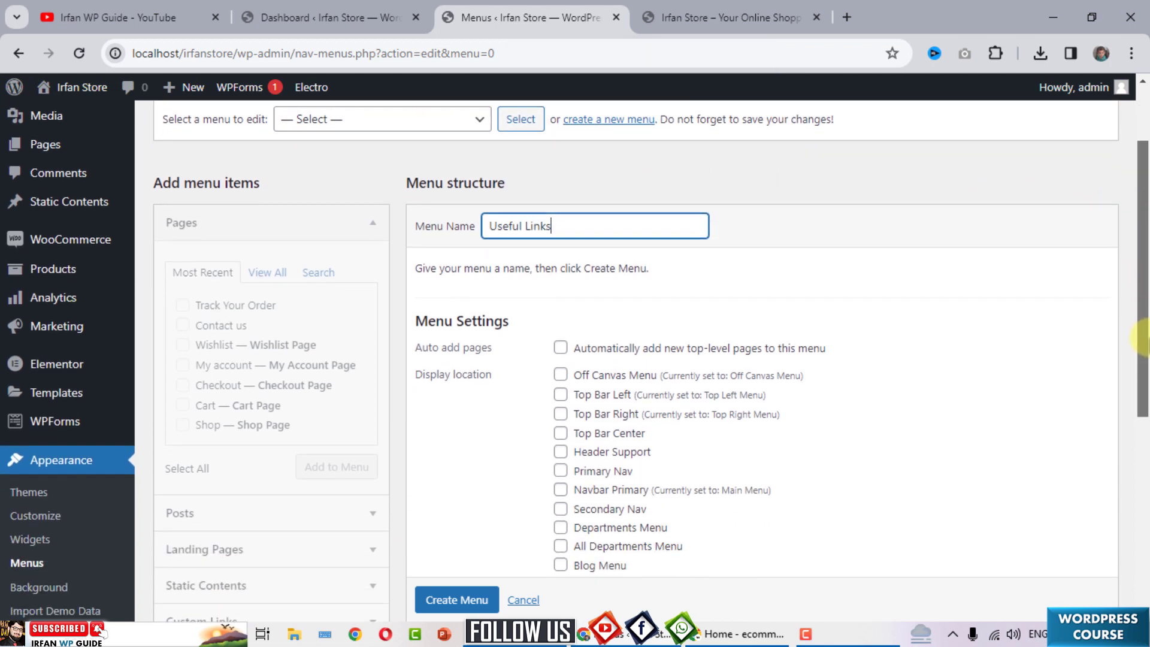
pyautogui.click(458, 563)
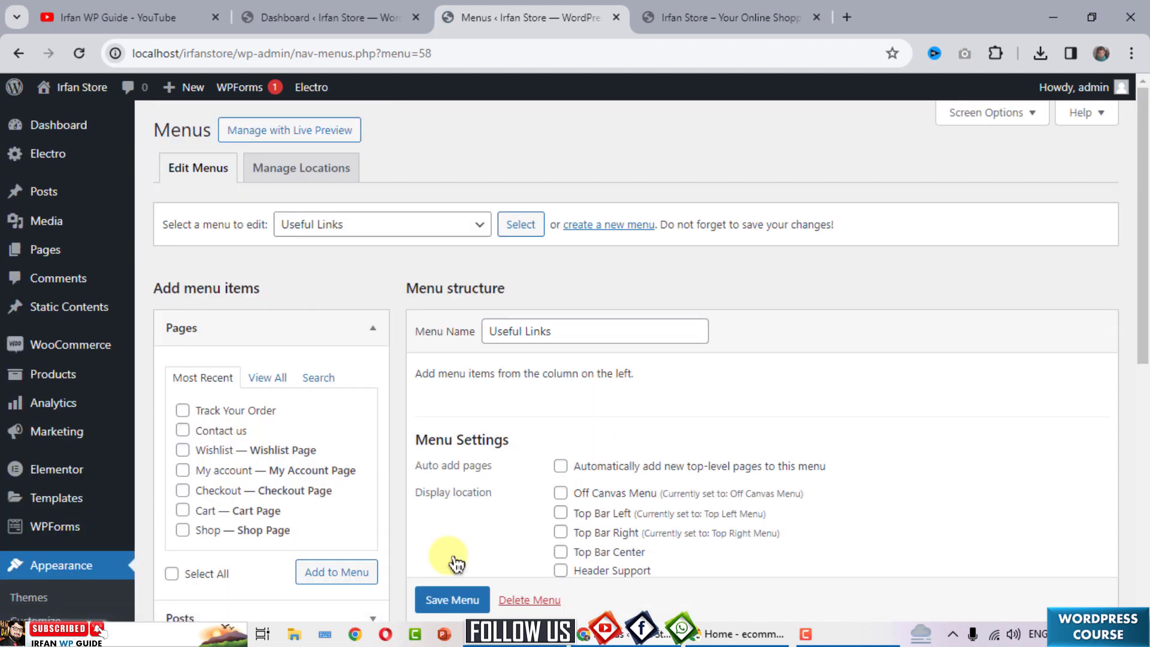
# Add the product categories Headphone, Monitors, Pen Drive and TV to the "Useful Links" menu.
pyautogui.click(373, 330)
pyautogui.scroll(-2, 346, 410)
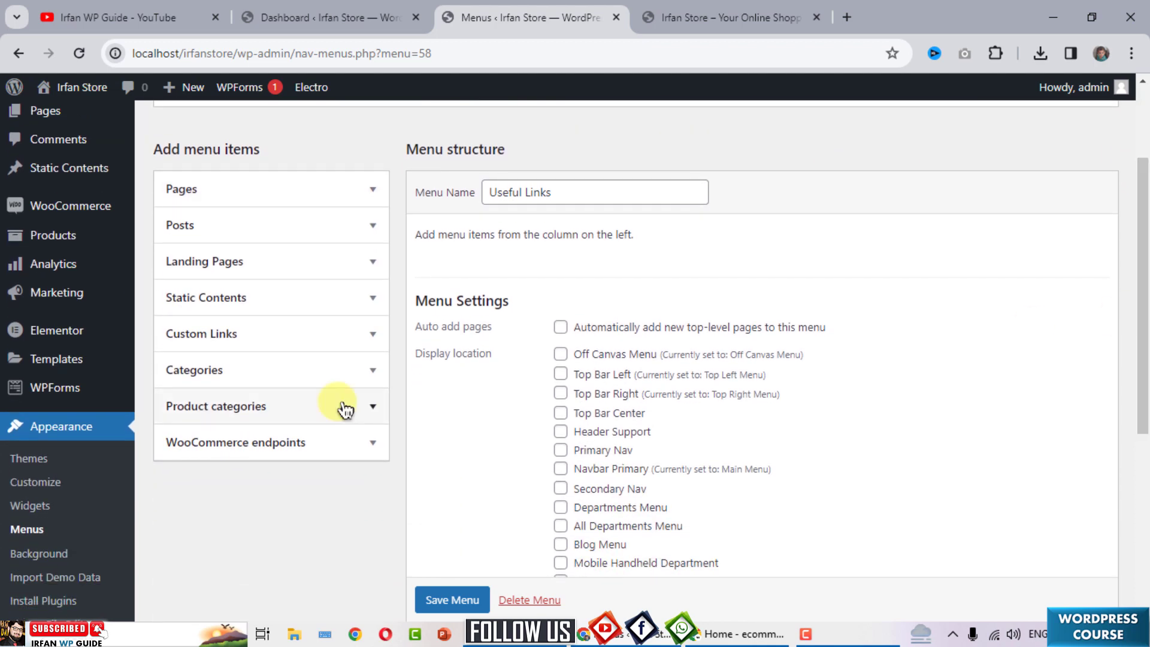
pyautogui.click(345, 410)
pyautogui.moveTo(1130, 310); pyautogui.dragTo(1129, 385)
pyautogui.click(264, 304)
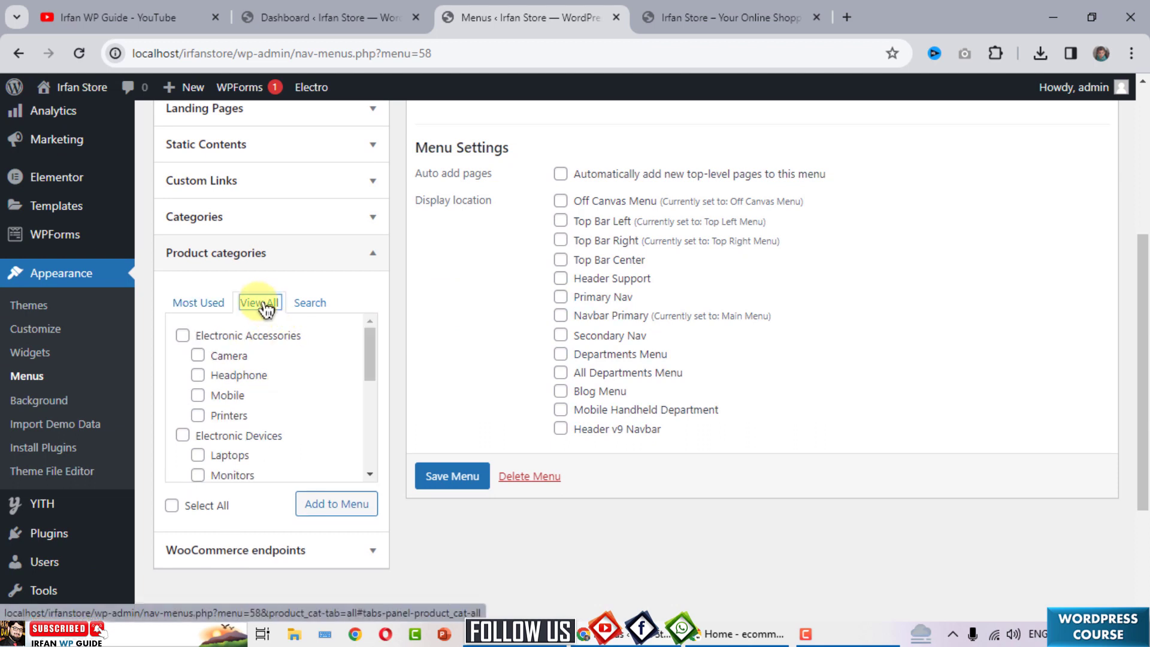
pyautogui.click(212, 375)
pyautogui.scroll(-1, 368, 367)
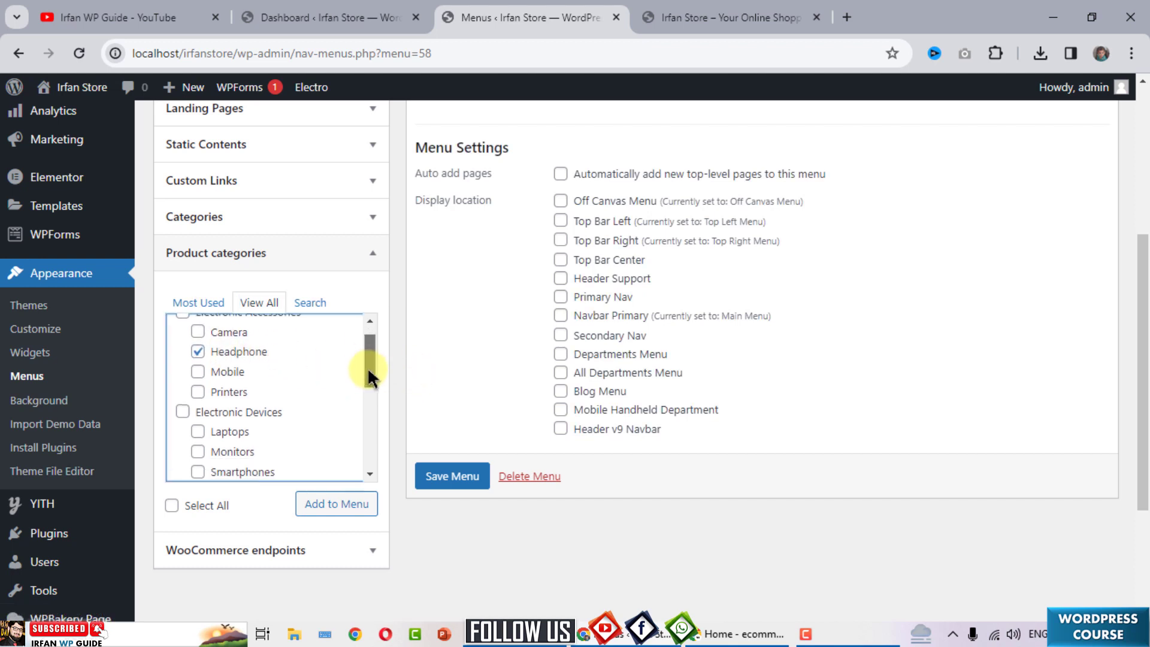
pyautogui.scroll(-2, 368, 371)
pyautogui.click(214, 403)
pyautogui.scroll(-5, 376, 392)
pyautogui.click(230, 401)
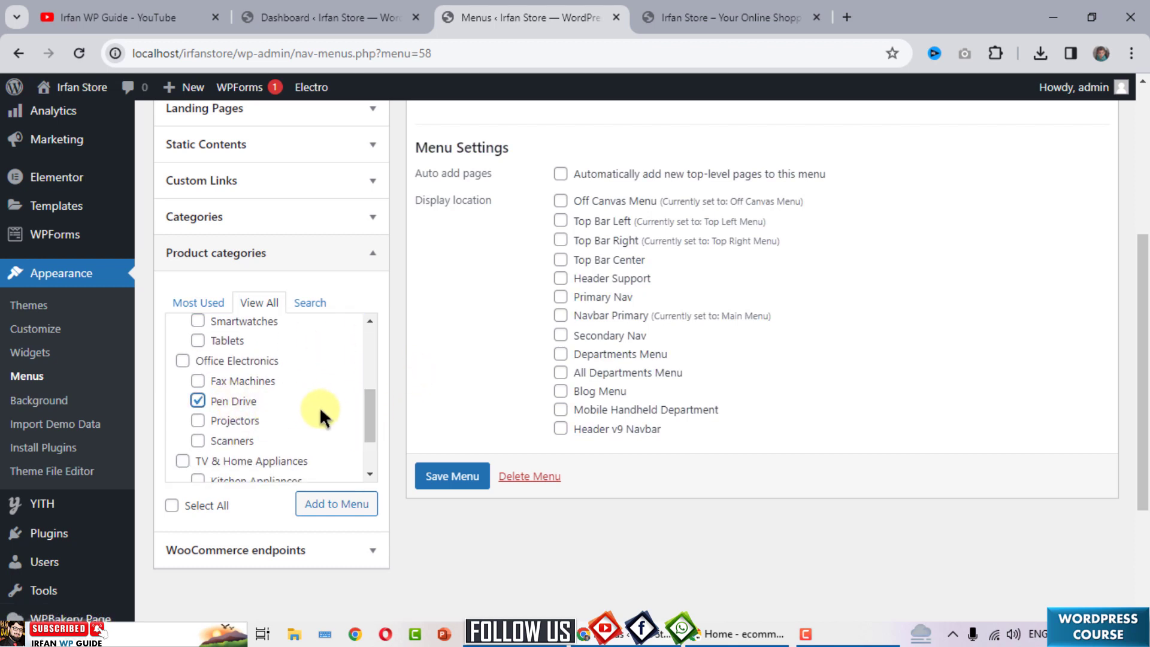
pyautogui.scroll(-3, 360, 411)
pyautogui.click(197, 421)
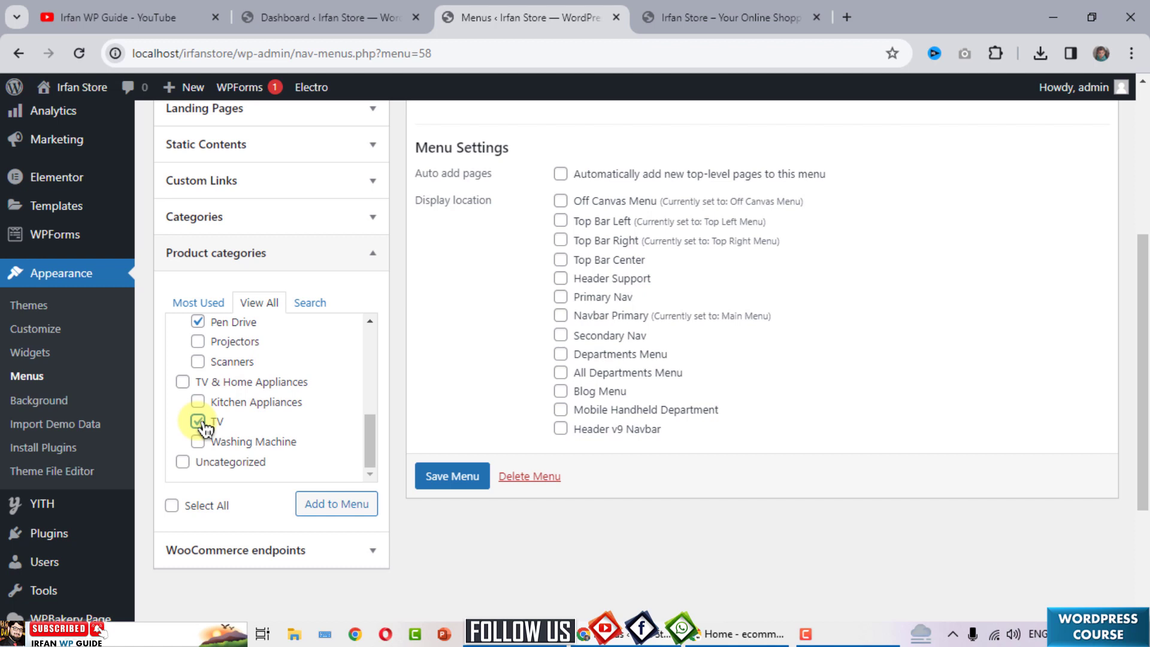
pyautogui.click(339, 513)
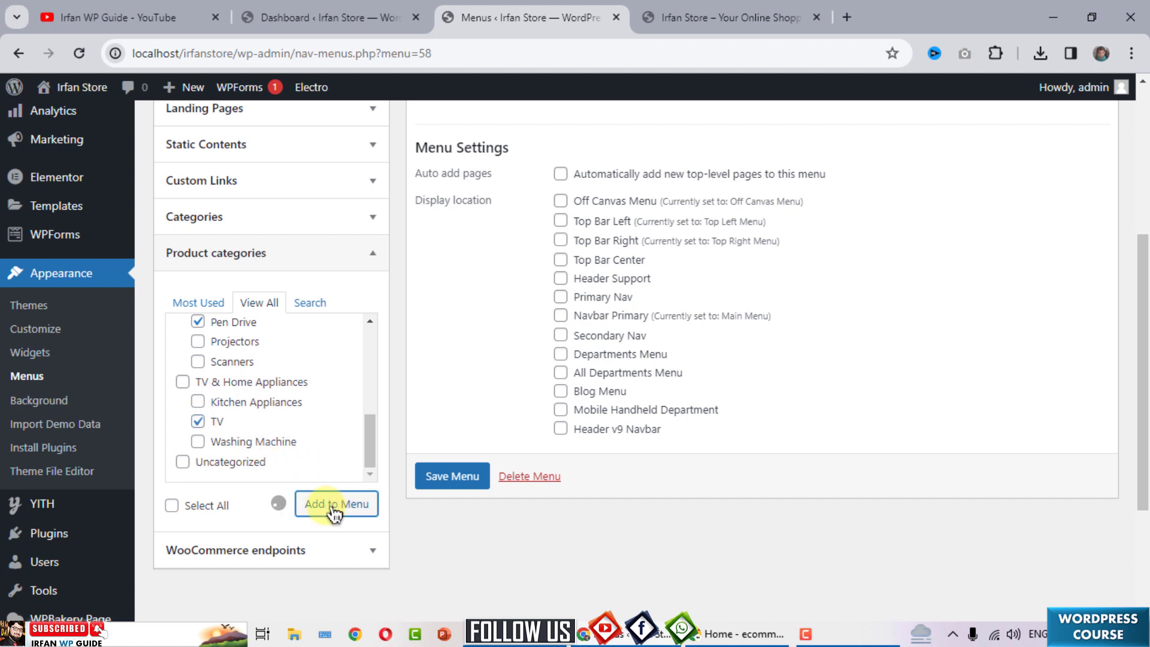
# Review the order of the category items and save the "Useful Links" menu.
pyautogui.moveTo(1143, 359); pyautogui.dragTo(1141, 191)
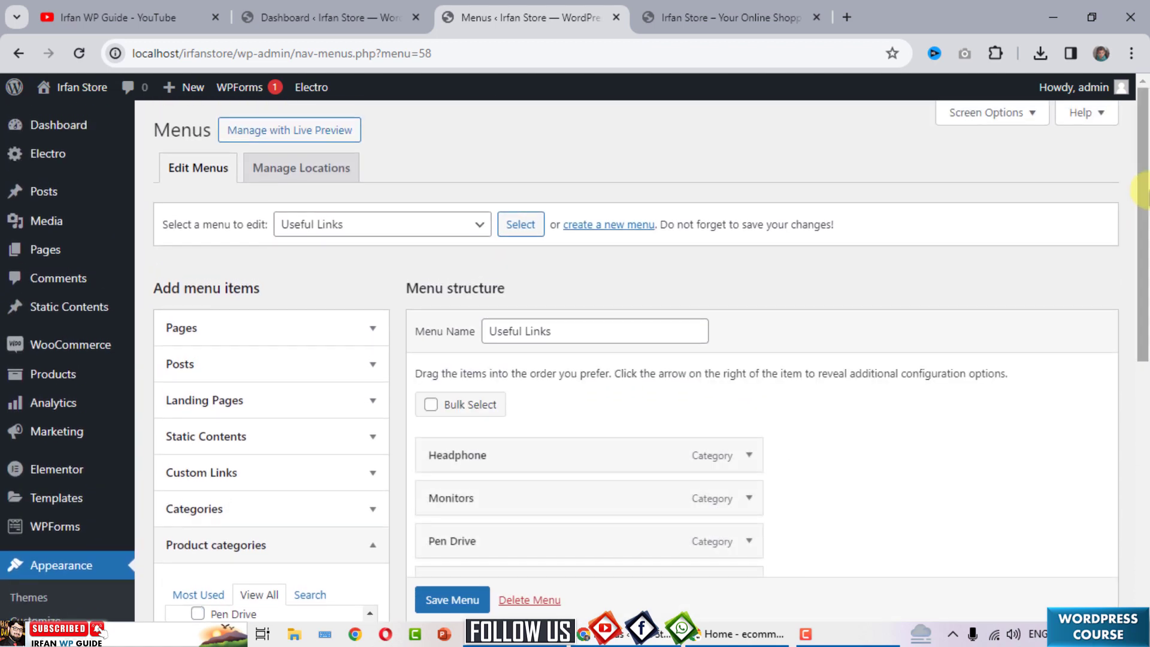
pyautogui.scroll(-4, 401, 585)
pyautogui.click(433, 598)
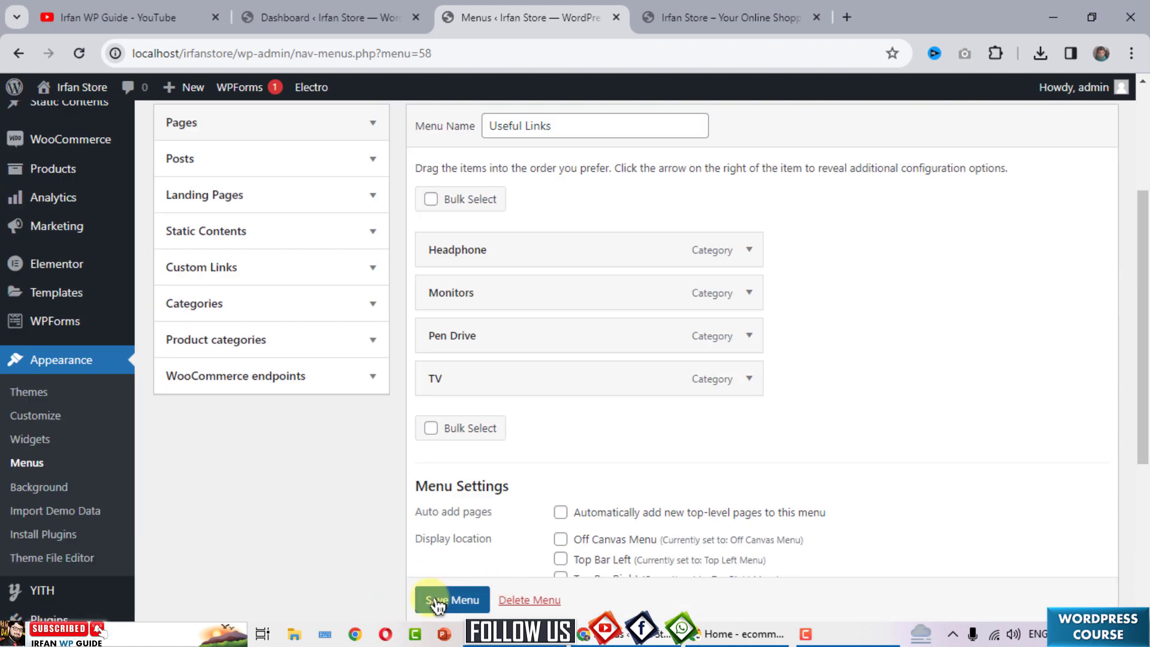
pyautogui.scroll(-1, 434, 604)
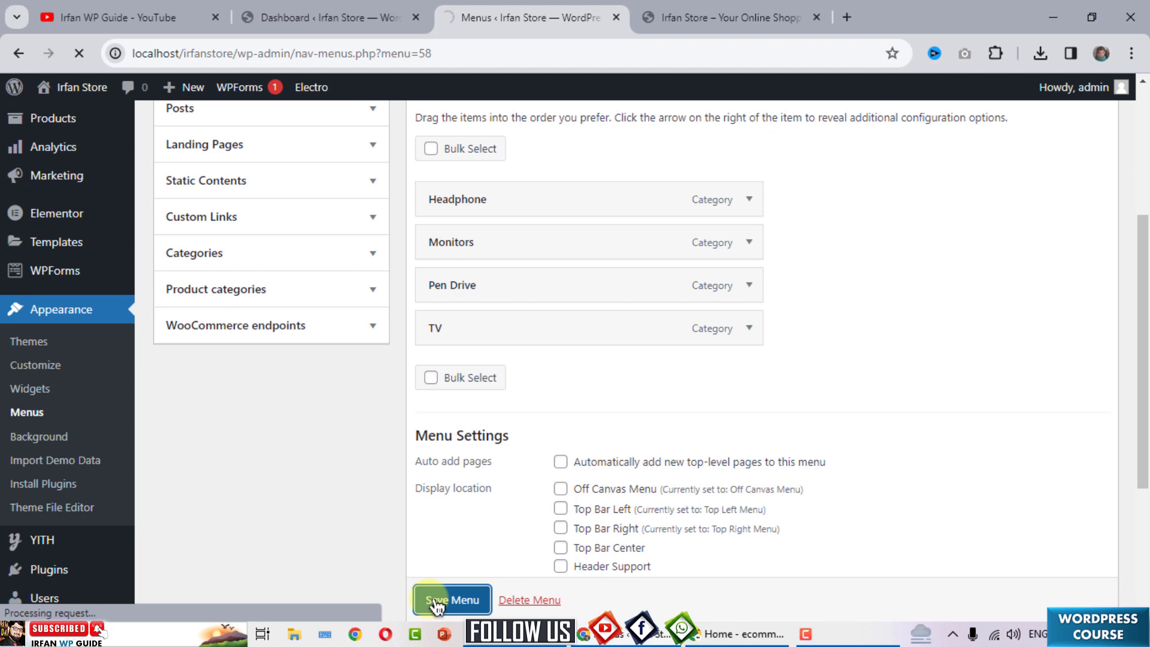
pyautogui.moveTo(1143, 275); pyautogui.dragTo(1143, 150)
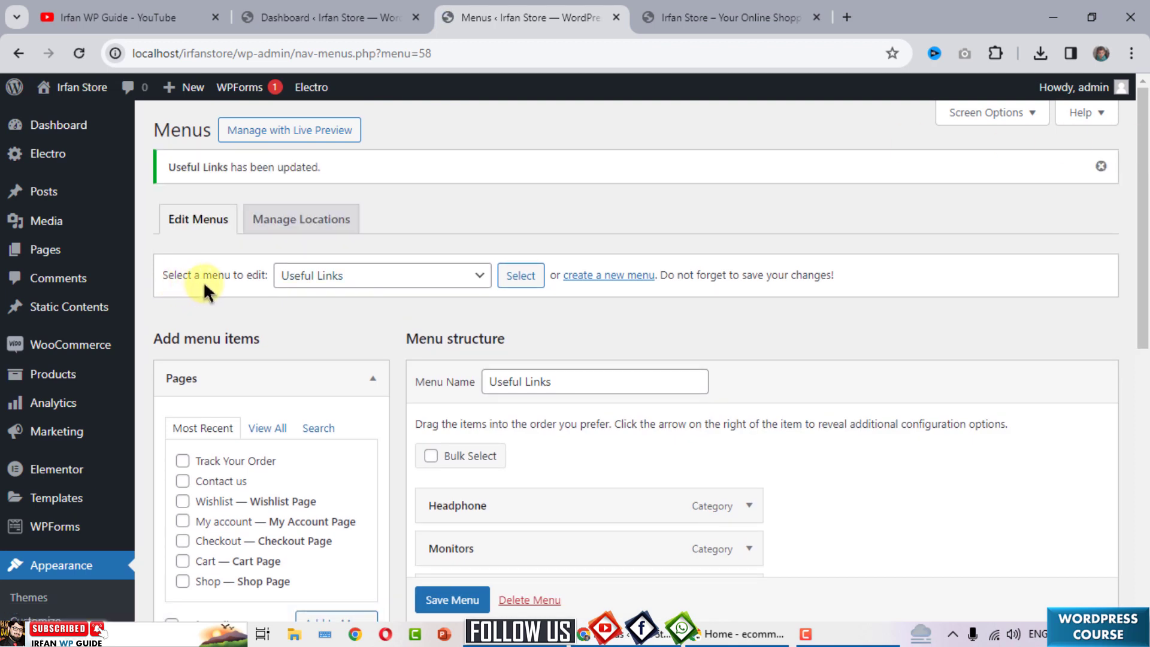
# Check the list of menus available for editing and dismiss the update notice.
pyautogui.click(446, 280)
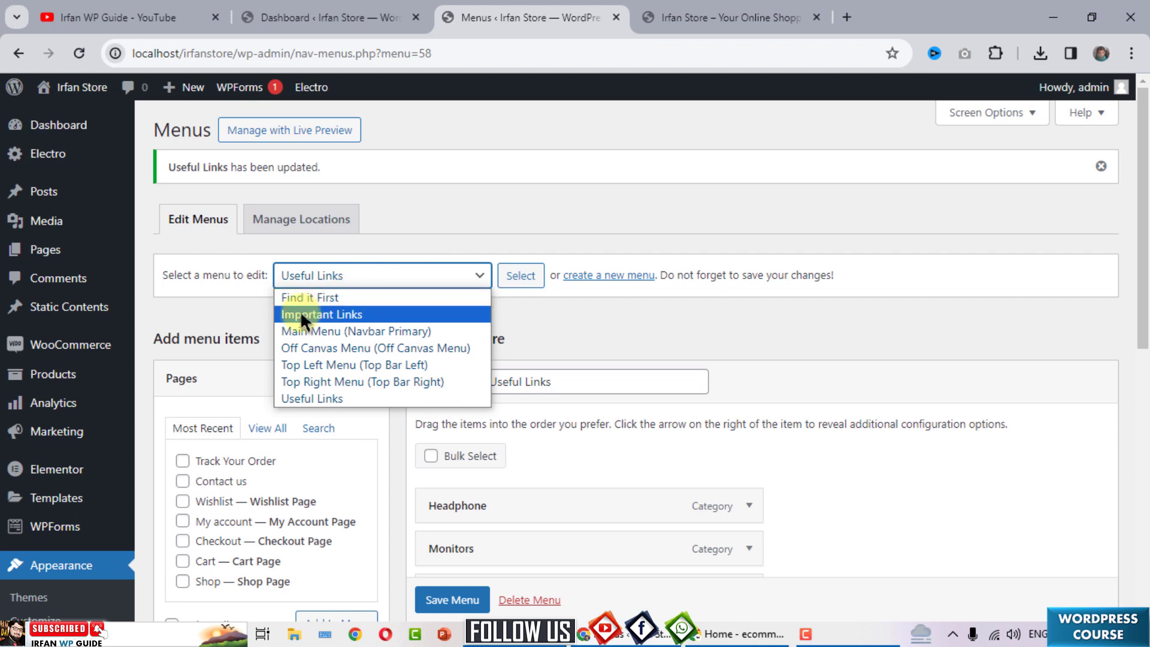
pyautogui.click(479, 274)
pyautogui.click(1100, 167)
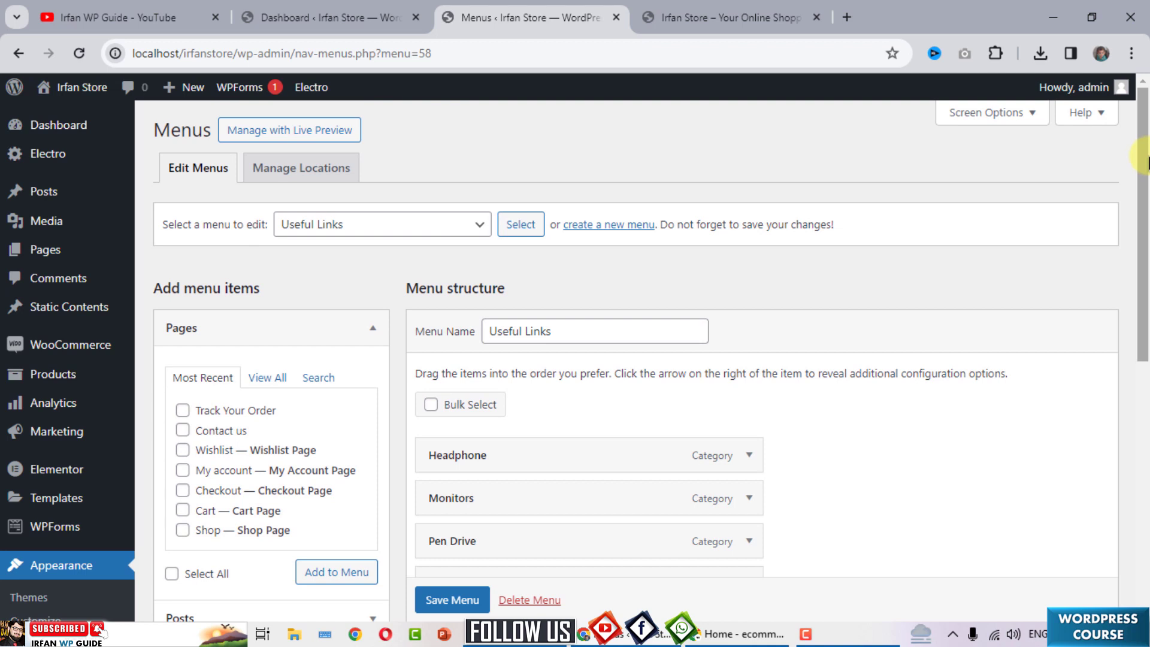
# Open the Irfan Store site in a new tab and examine the link columns in its footer.
pyautogui.moveTo(48, 86)
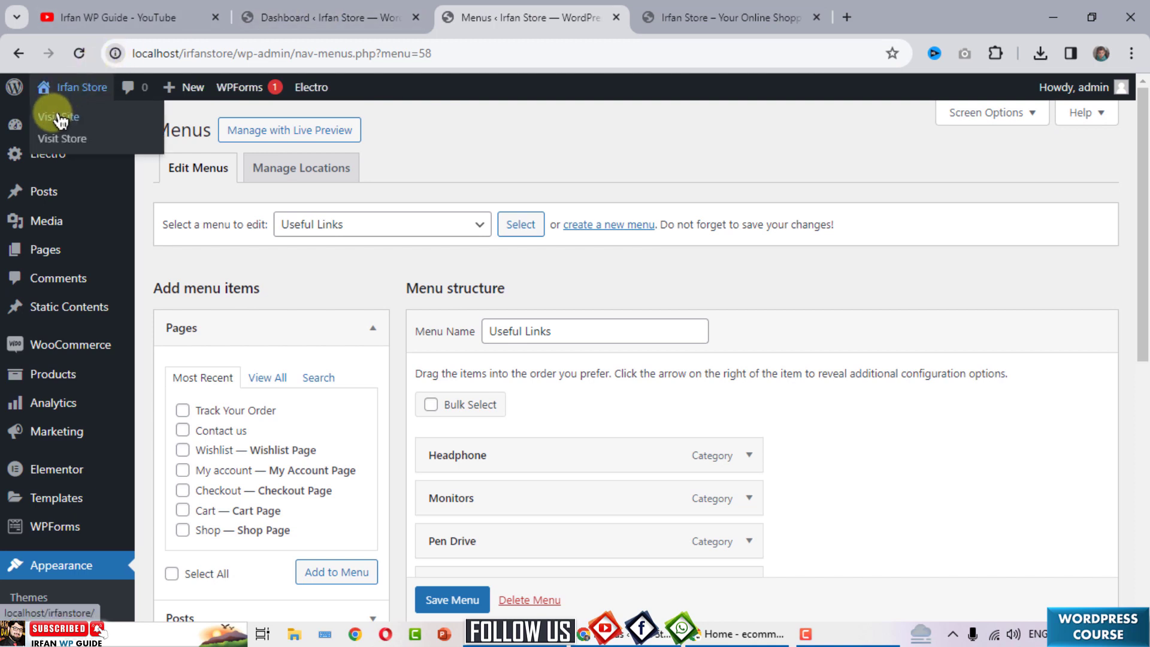
pyautogui.rightClick(53, 118)
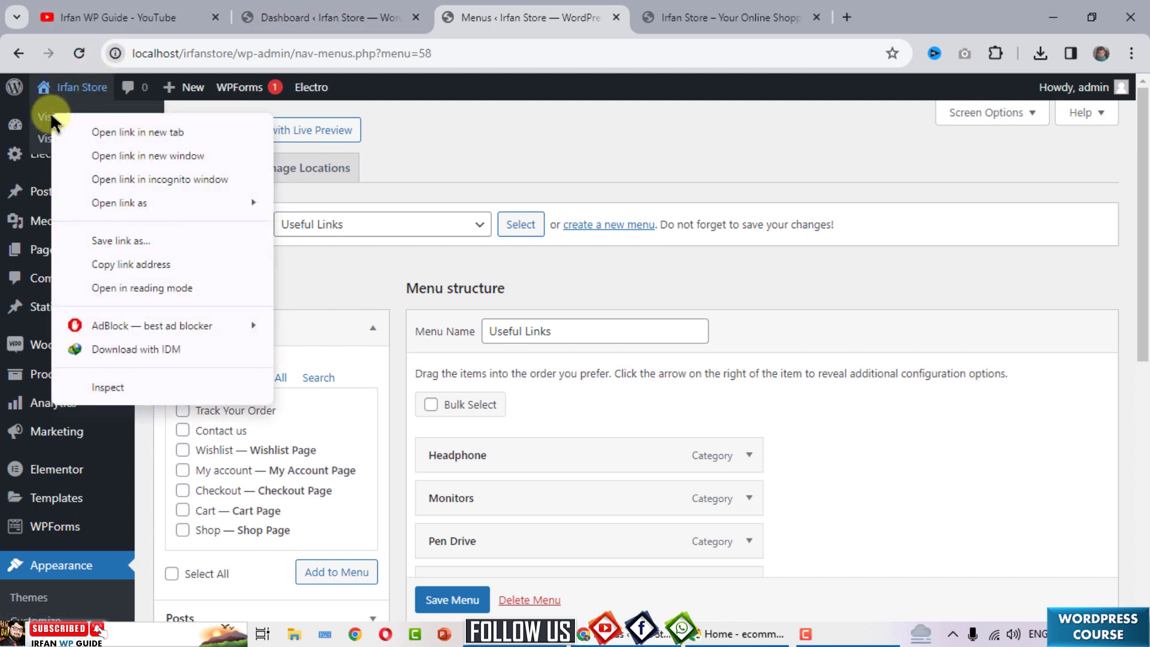
pyautogui.click(89, 133)
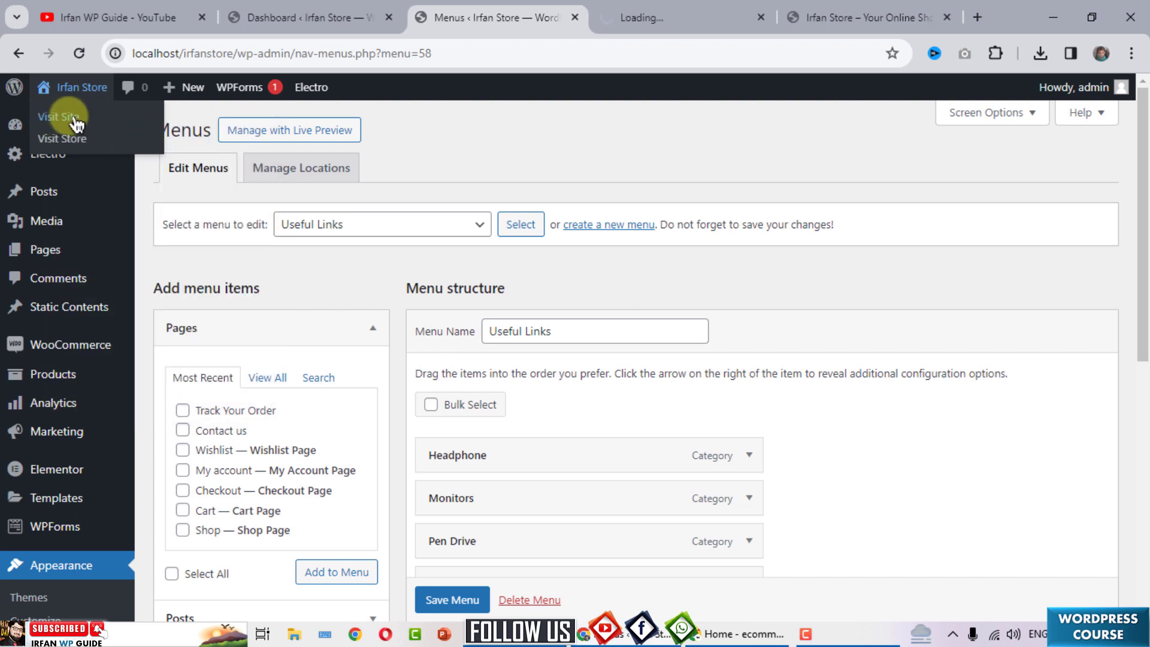
pyautogui.click(709, 8)
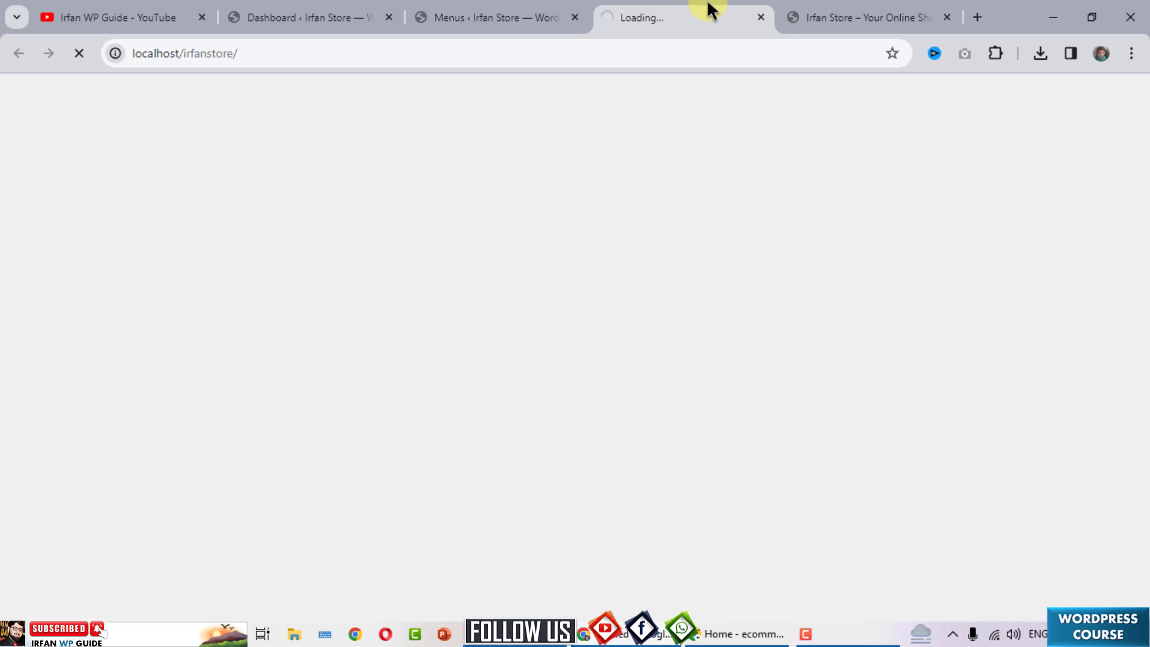
pyautogui.scroll(-10, 1141, 474)
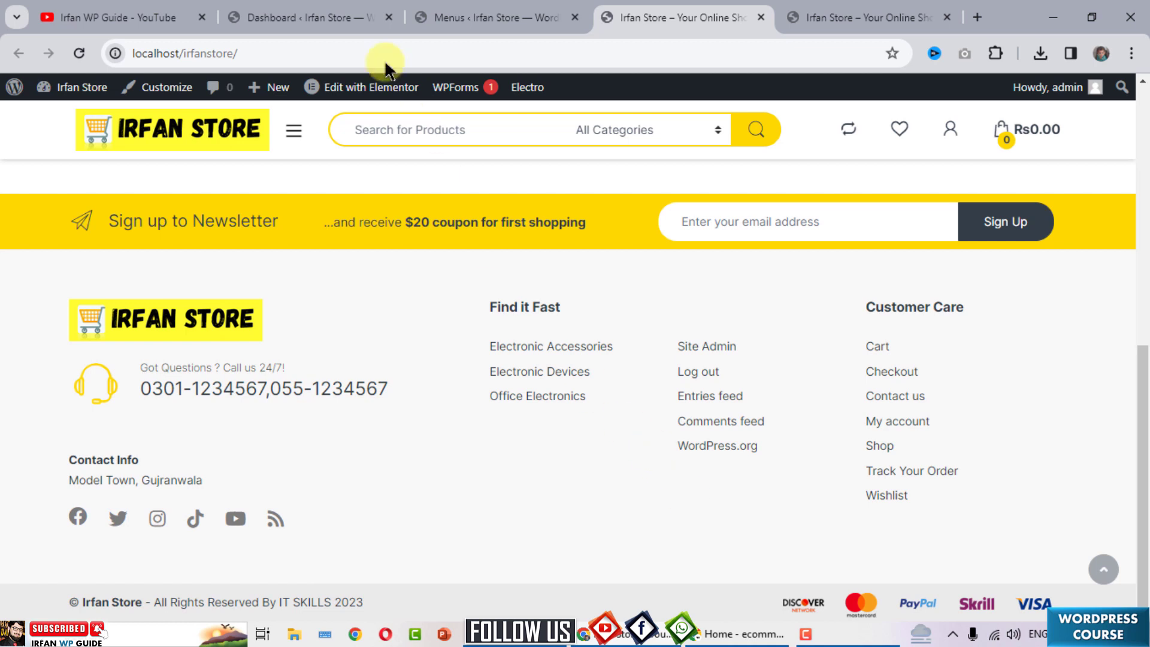
# Return to the Dashboard tab, open the Widgets screen and expand the Footer Bottom Widgets area.
pyautogui.click(307, 13)
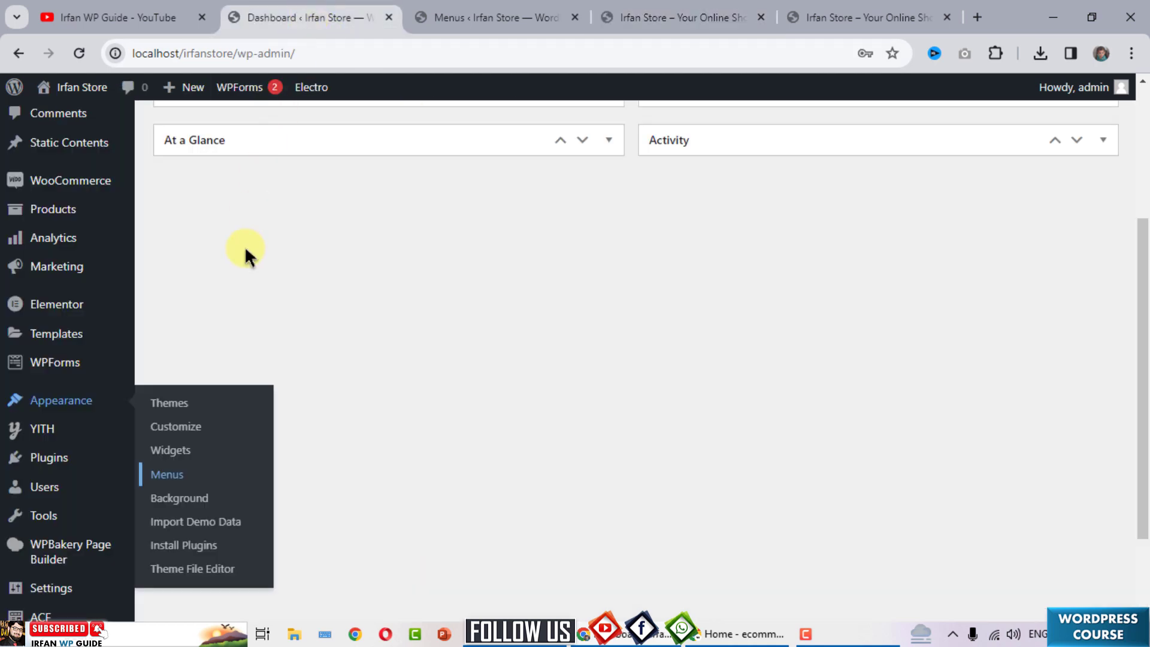
pyautogui.moveTo(67, 404)
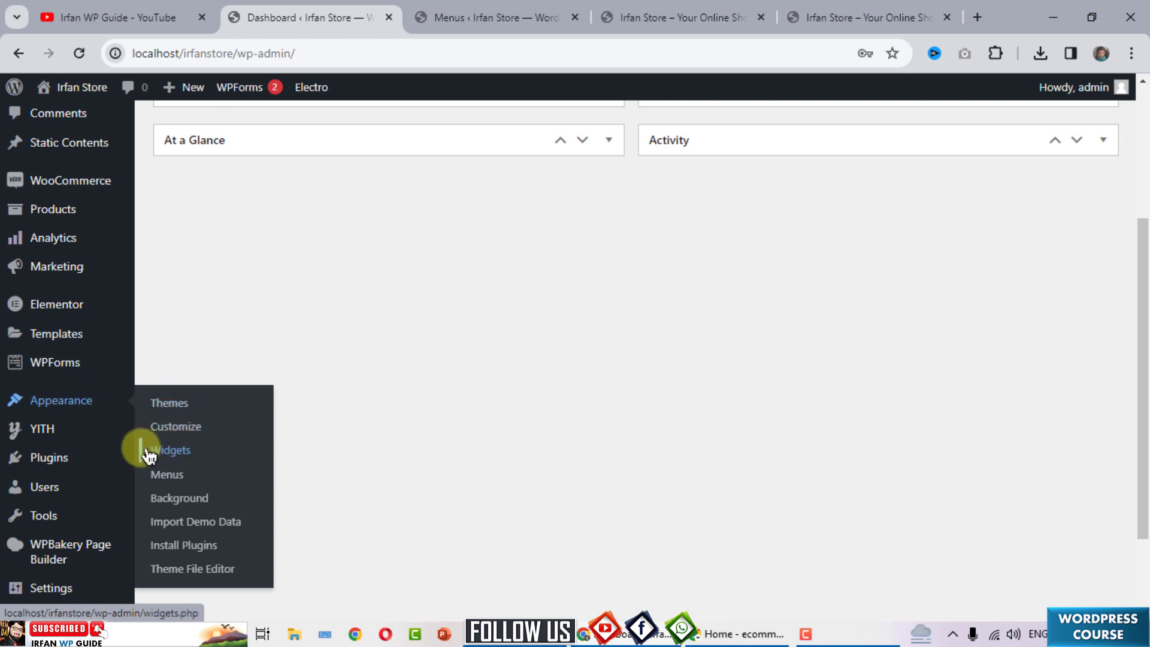
pyautogui.click(193, 457)
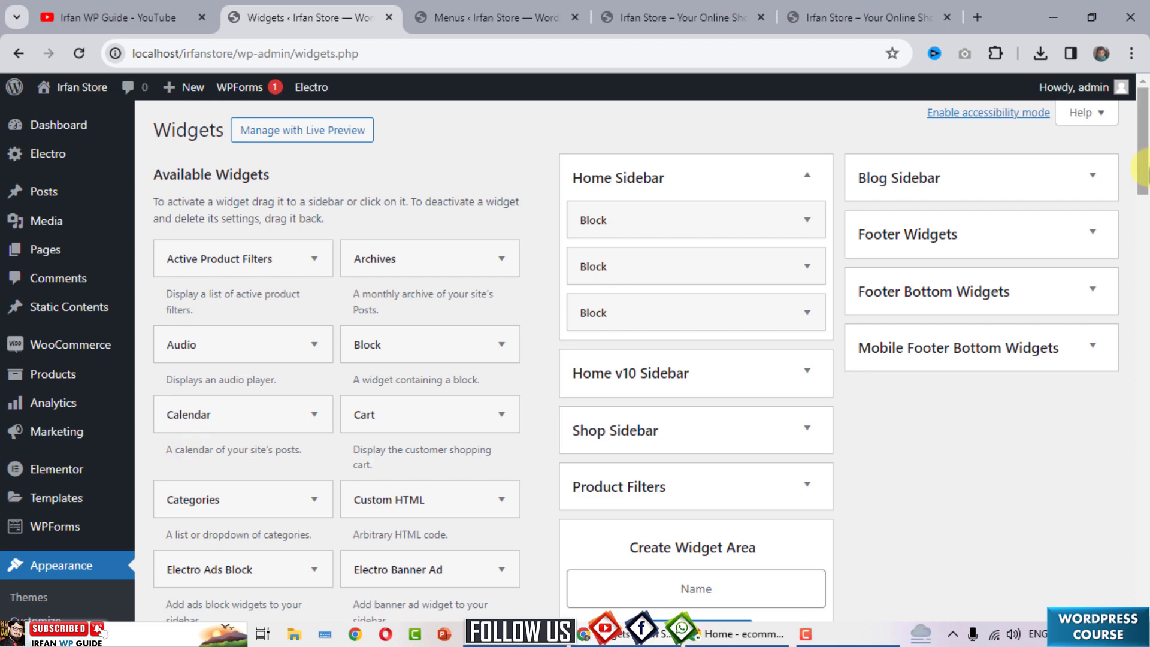
pyautogui.moveTo(1138, 151); pyautogui.dragTo(1134, 59)
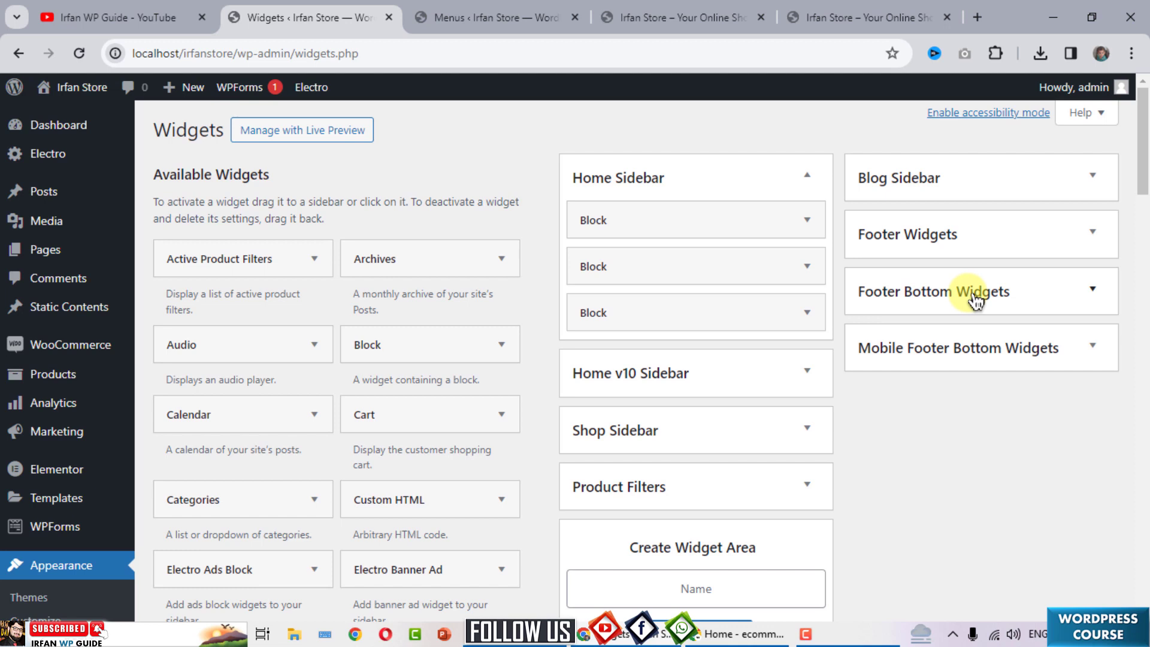
pyautogui.click(1093, 292)
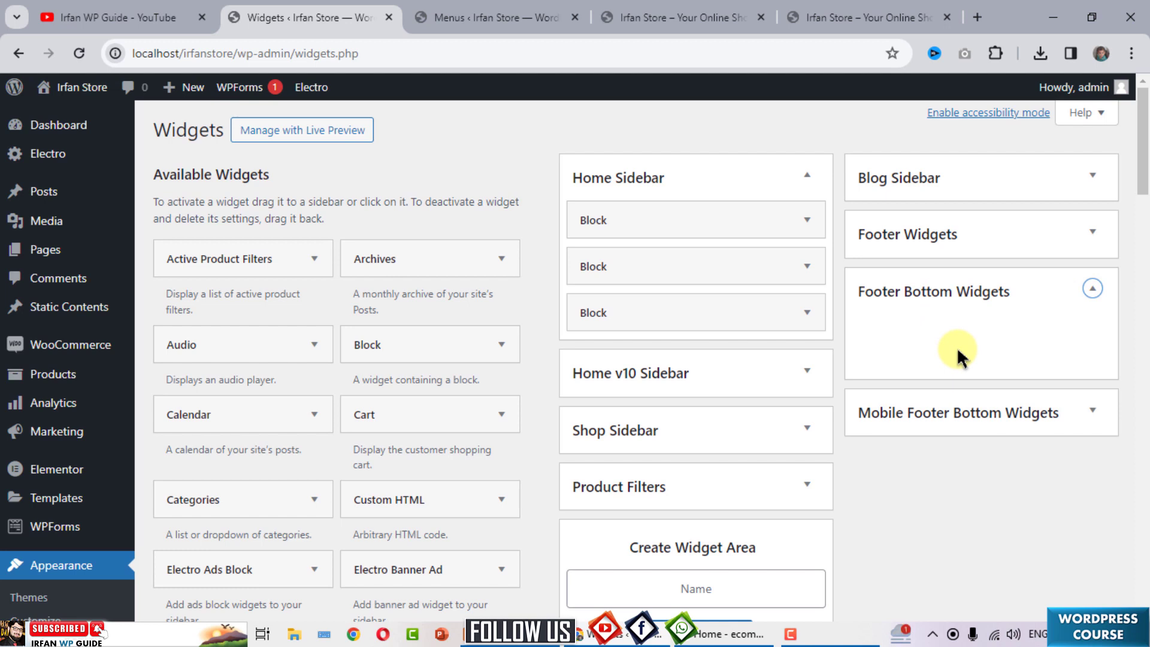
pyautogui.click(883, 494)
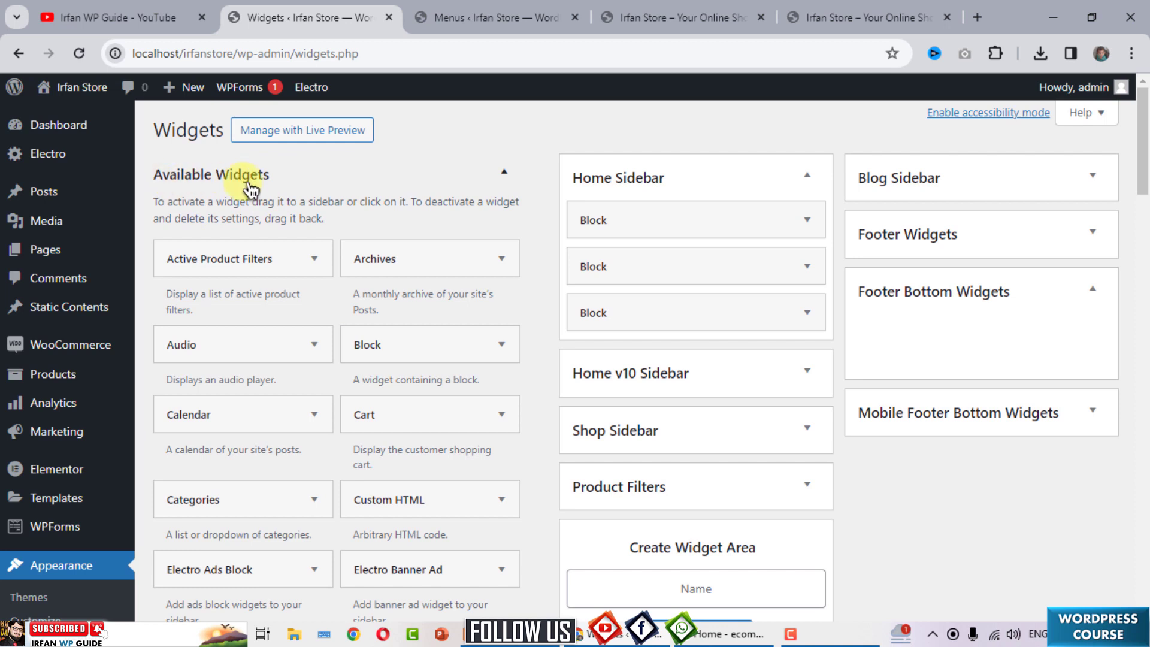
# Add a Navigation Menu widget to the Footer Bottom Widgets area.
pyautogui.scroll(-2, 1145, 168)
pyautogui.moveTo(1145, 168); pyautogui.dragTo(1138, 400)
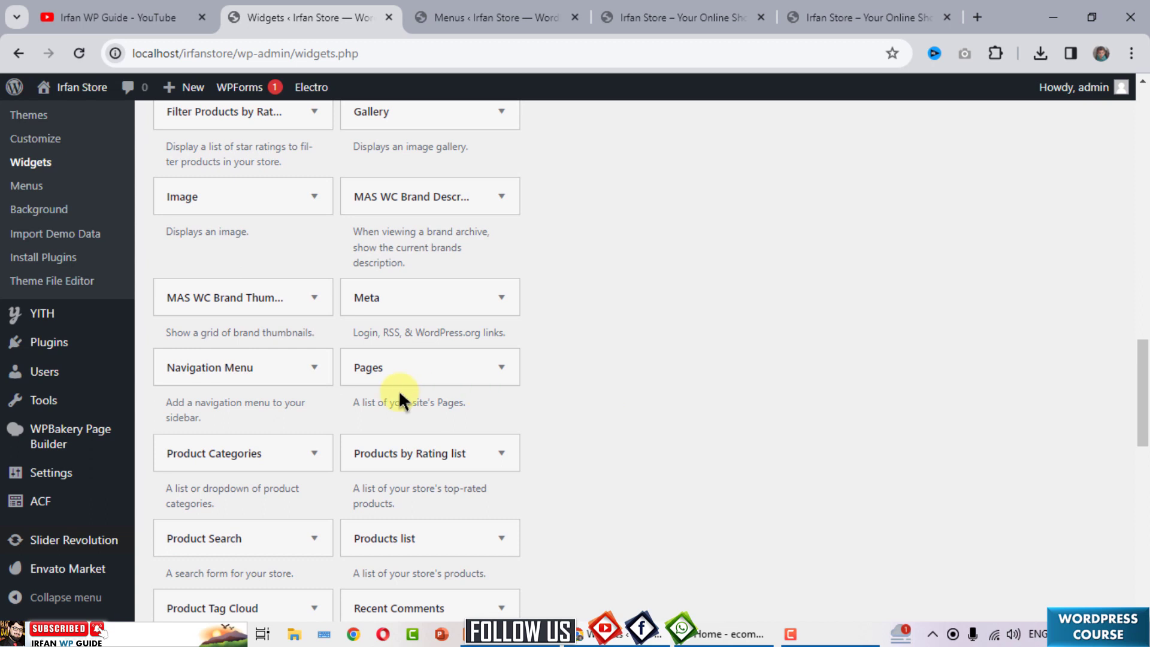
pyautogui.click(295, 370)
pyautogui.moveTo(1143, 332); pyautogui.dragTo(1142, 362)
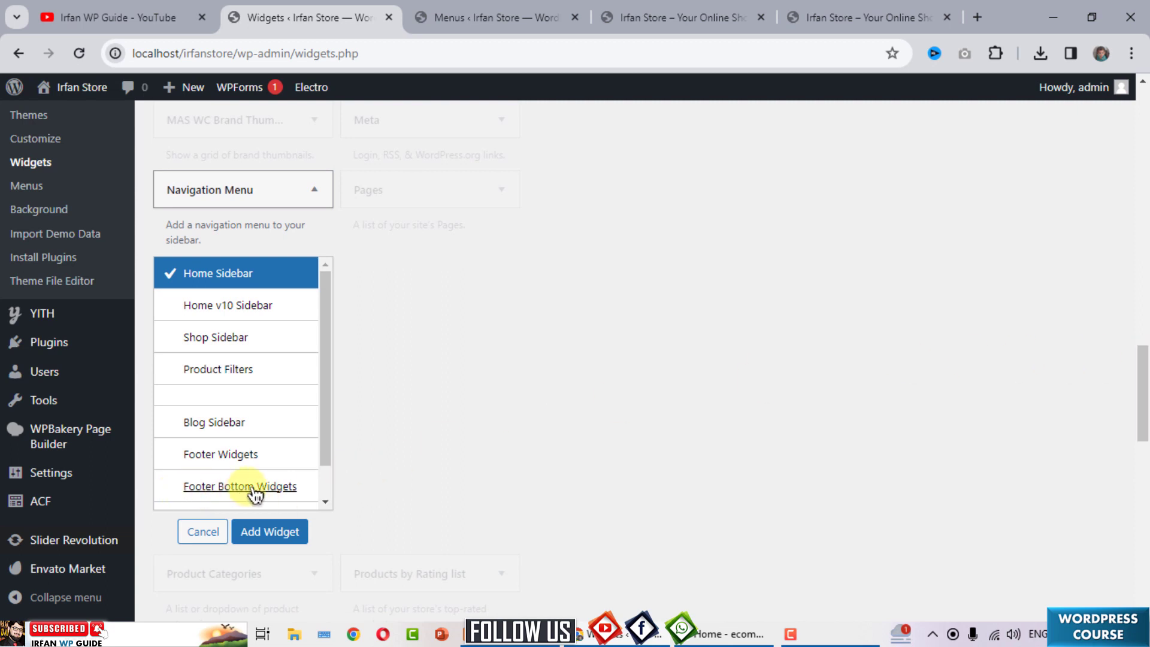
pyautogui.click(218, 492)
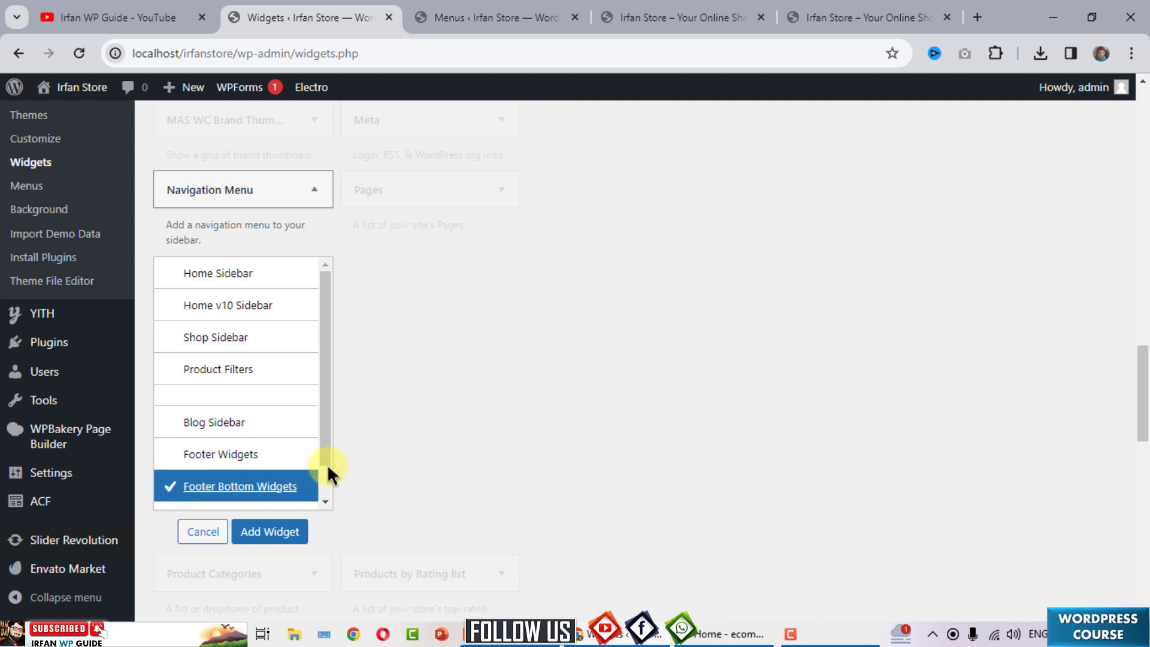
pyautogui.moveTo(326, 436); pyautogui.dragTo(325, 476)
pyautogui.click(263, 531)
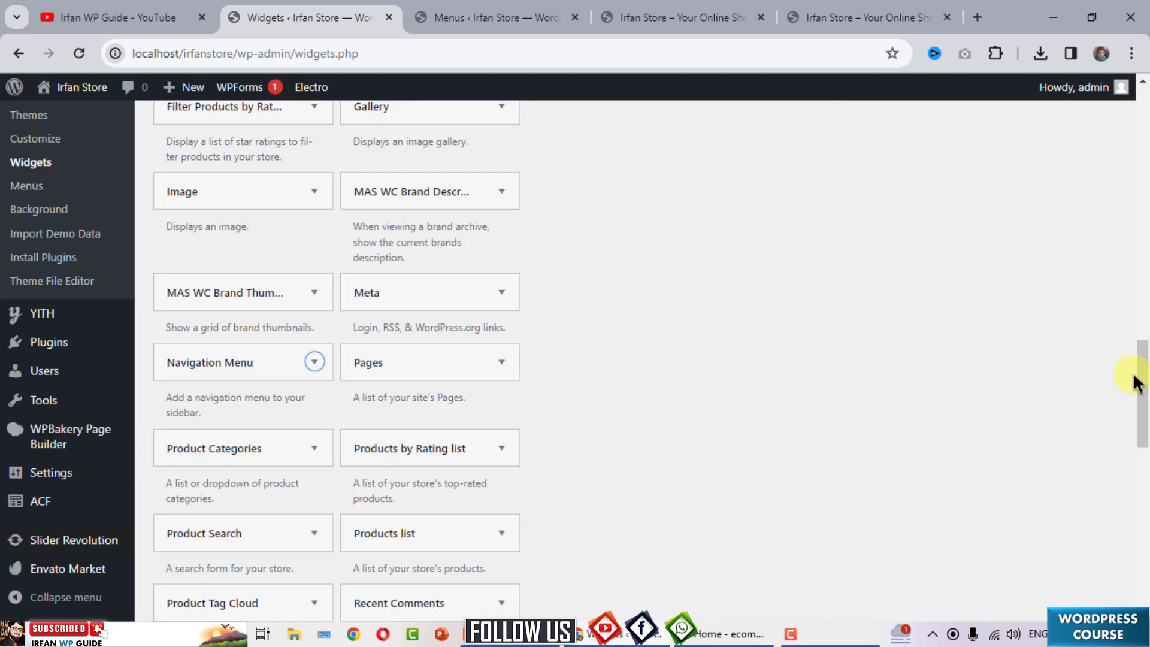
pyautogui.moveTo(1142, 360); pyautogui.dragTo(1142, 127)
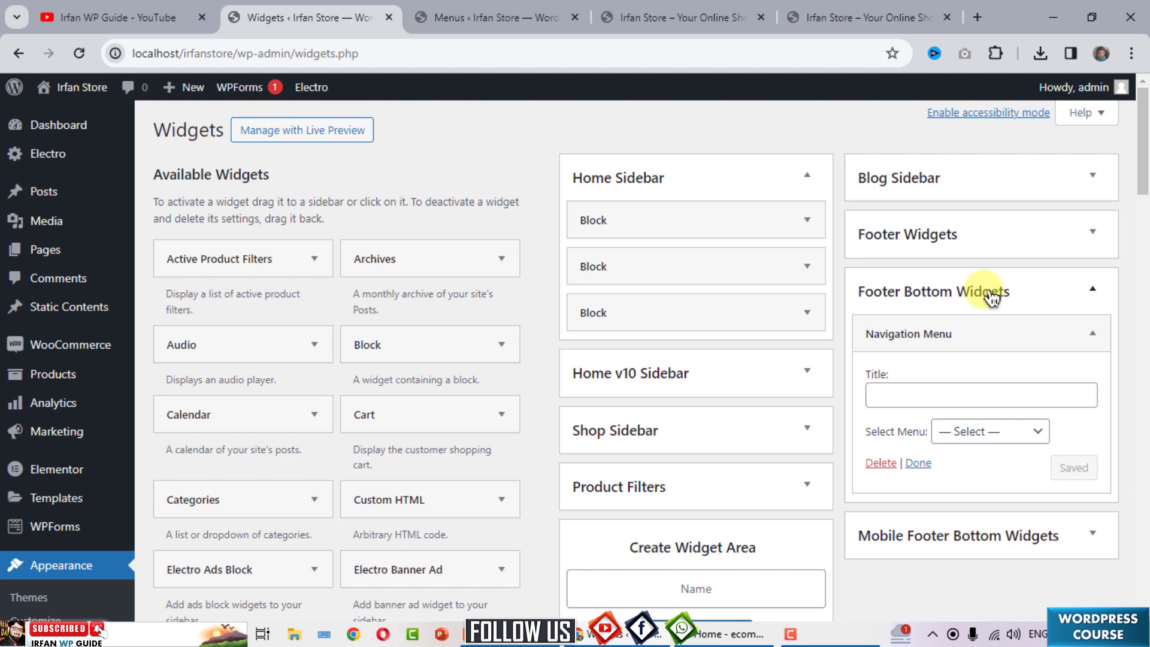
# Add a second Navigation Menu widget to the Footer Bottom Widgets area.
pyautogui.moveTo(1143, 130); pyautogui.dragTo(1143, 406)
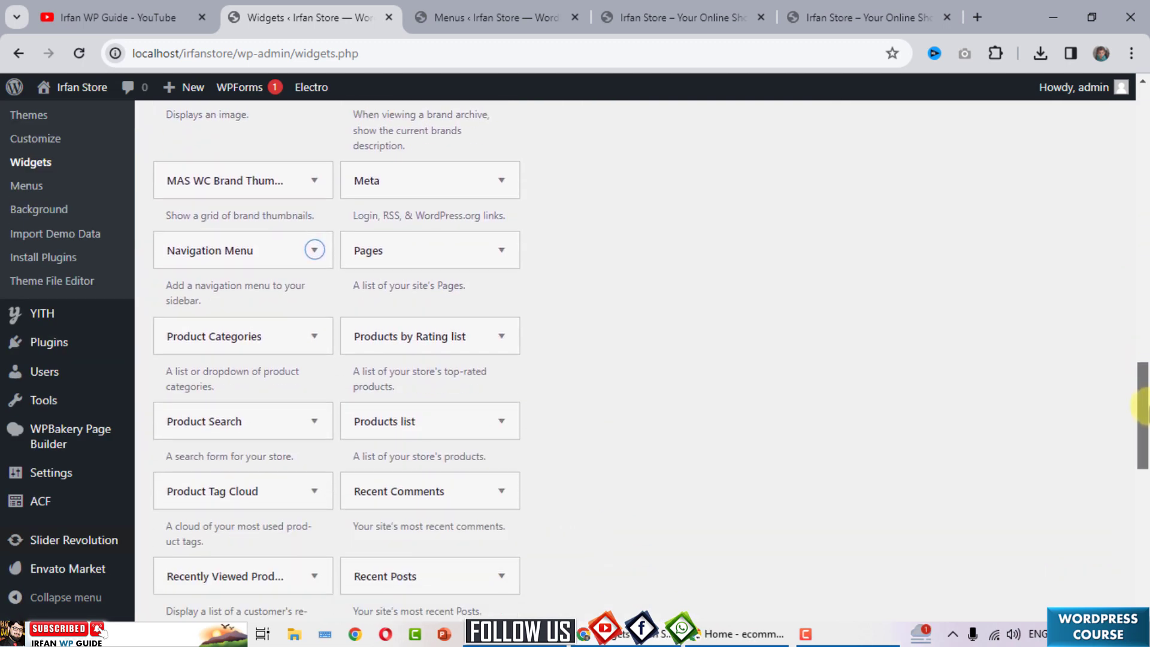
pyautogui.click(313, 248)
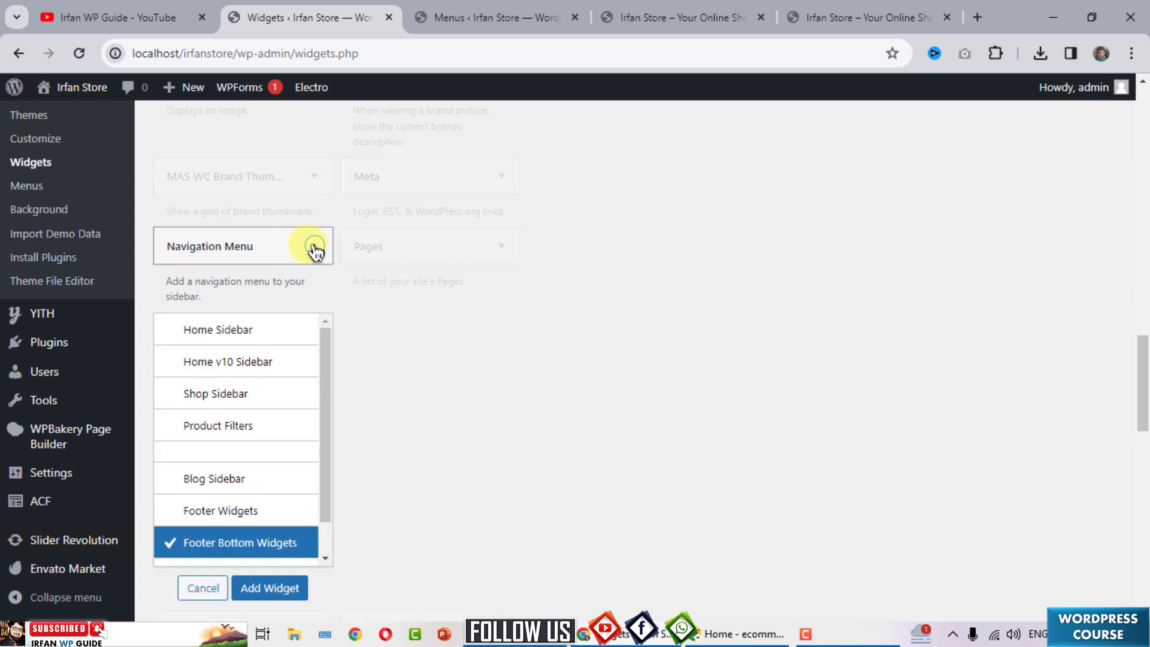
pyautogui.scroll(-2, 908, 406)
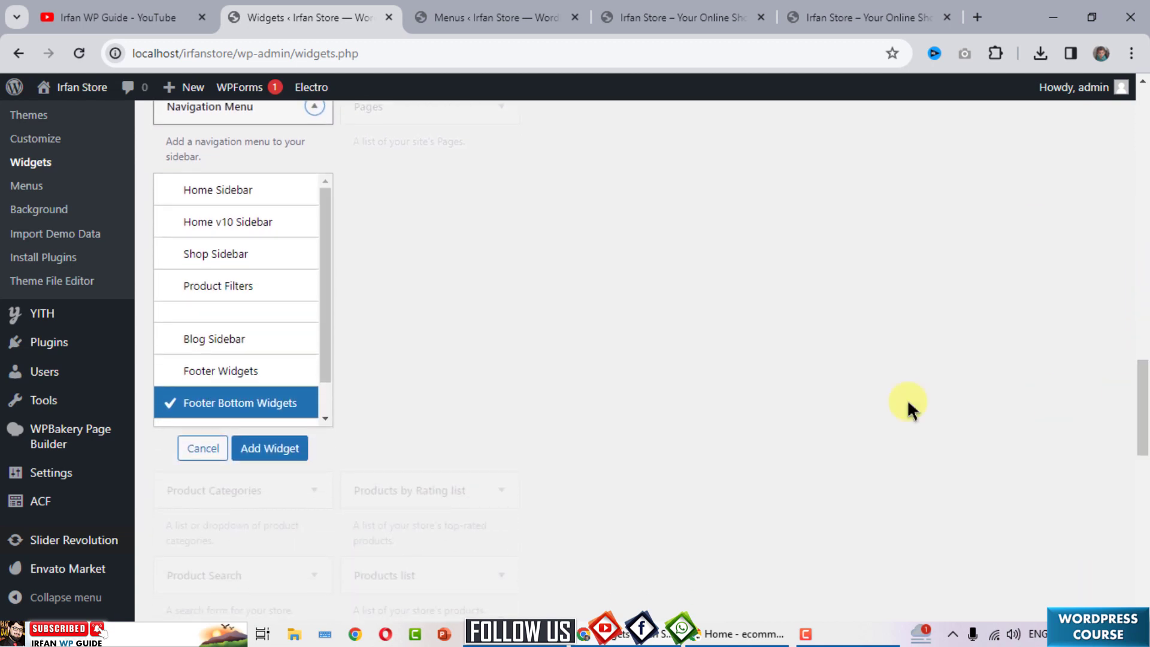
pyautogui.click(269, 449)
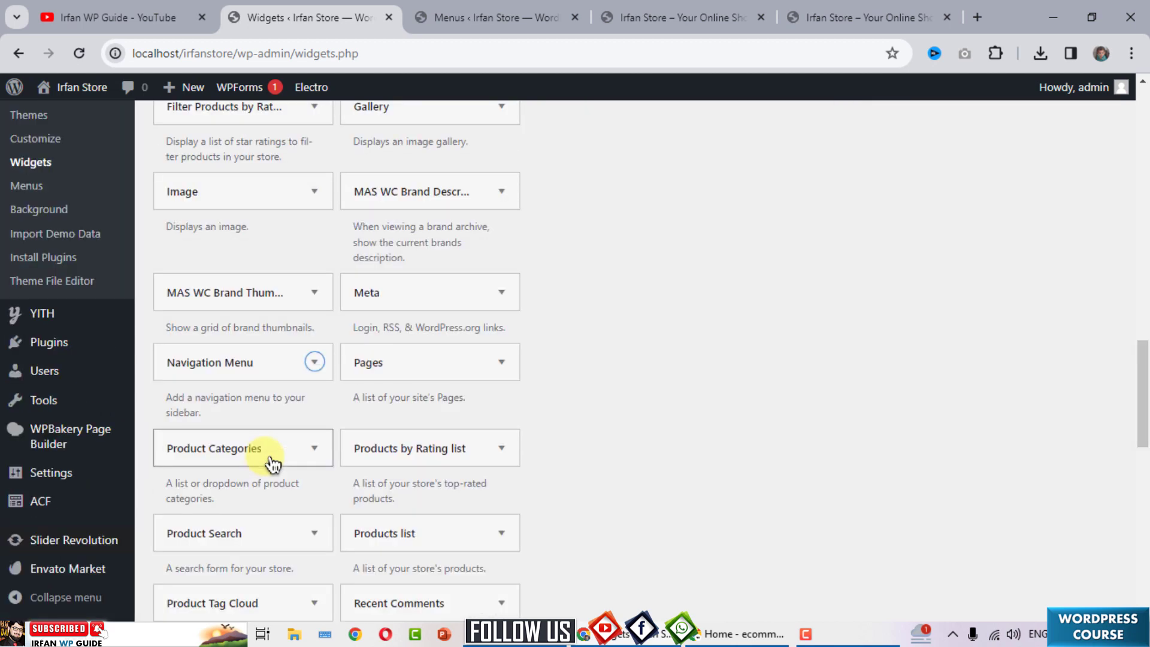
pyautogui.moveTo(1142, 419); pyautogui.dragTo(1145, 338)
pyautogui.scroll(10, 1108, 222)
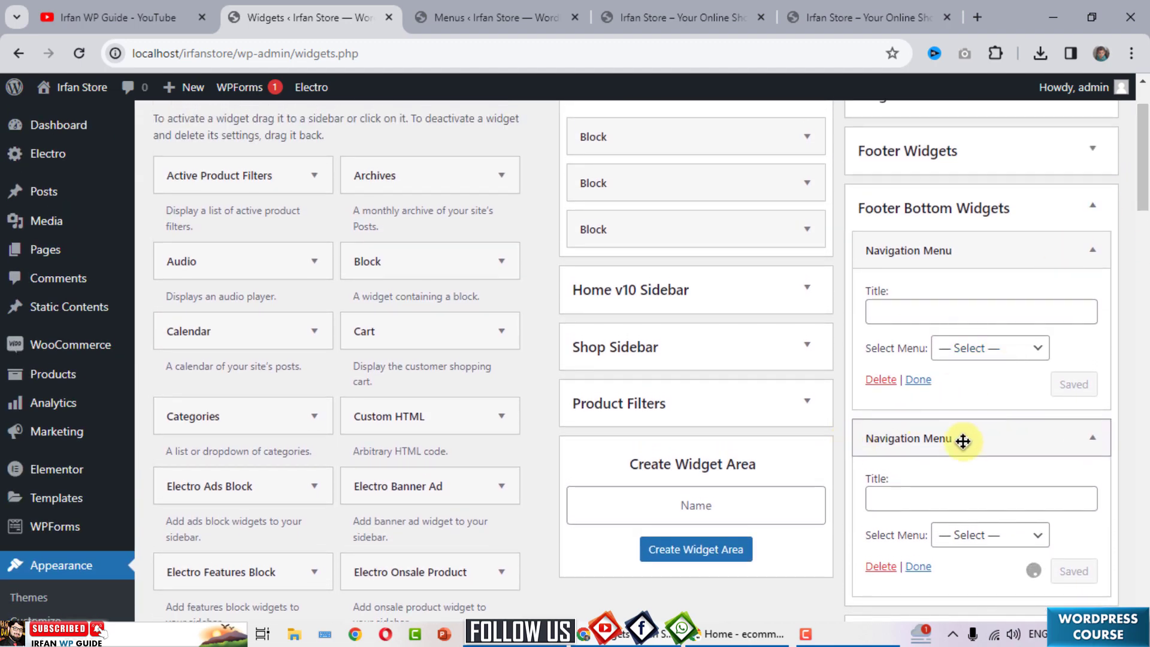
# Add a third Navigation Menu widget to the Footer Bottom Widgets area.
pyautogui.moveTo(1142, 156); pyautogui.dragTo(1143, 393)
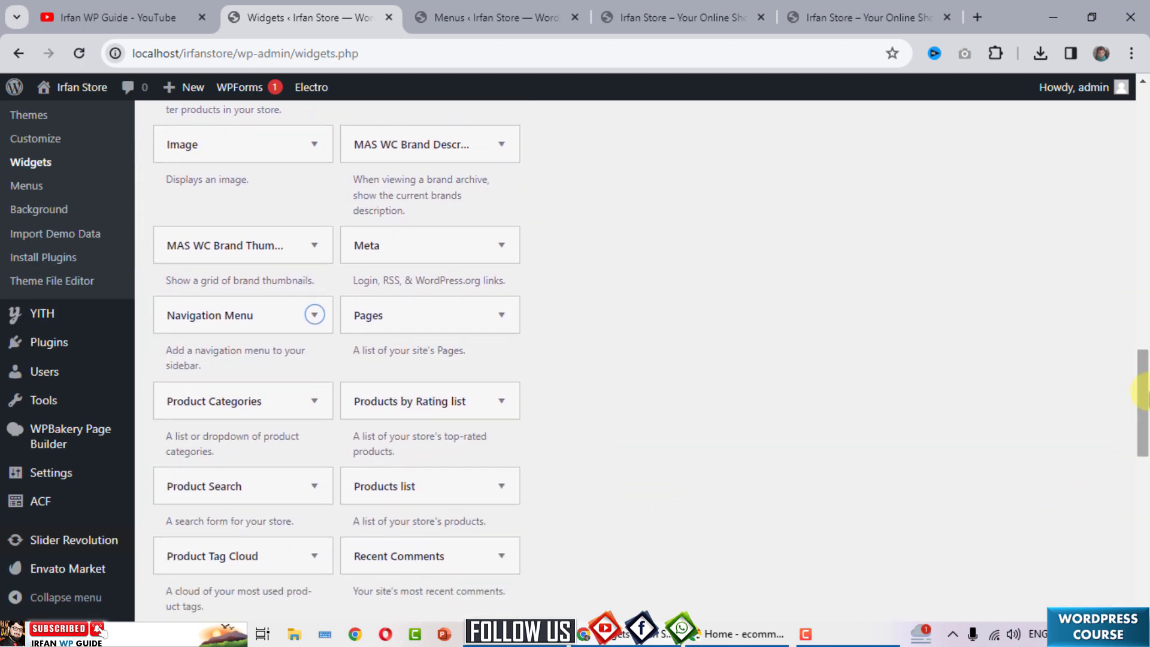
pyautogui.click(315, 315)
pyautogui.moveTo(1140, 367); pyautogui.dragTo(1145, 401)
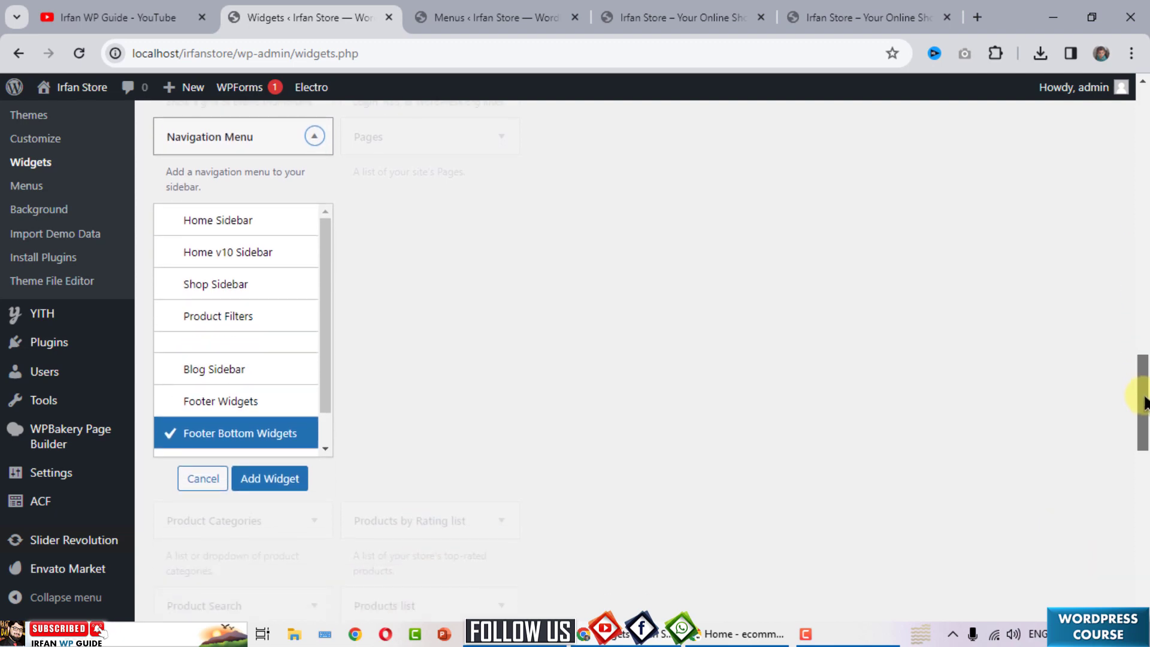
pyautogui.click(261, 479)
# Collapse the second and third Navigation Menu widgets in Footer Bottom Widgets, keeping the first one open.
pyautogui.moveTo(1142, 398); pyautogui.dragTo(1141, 186)
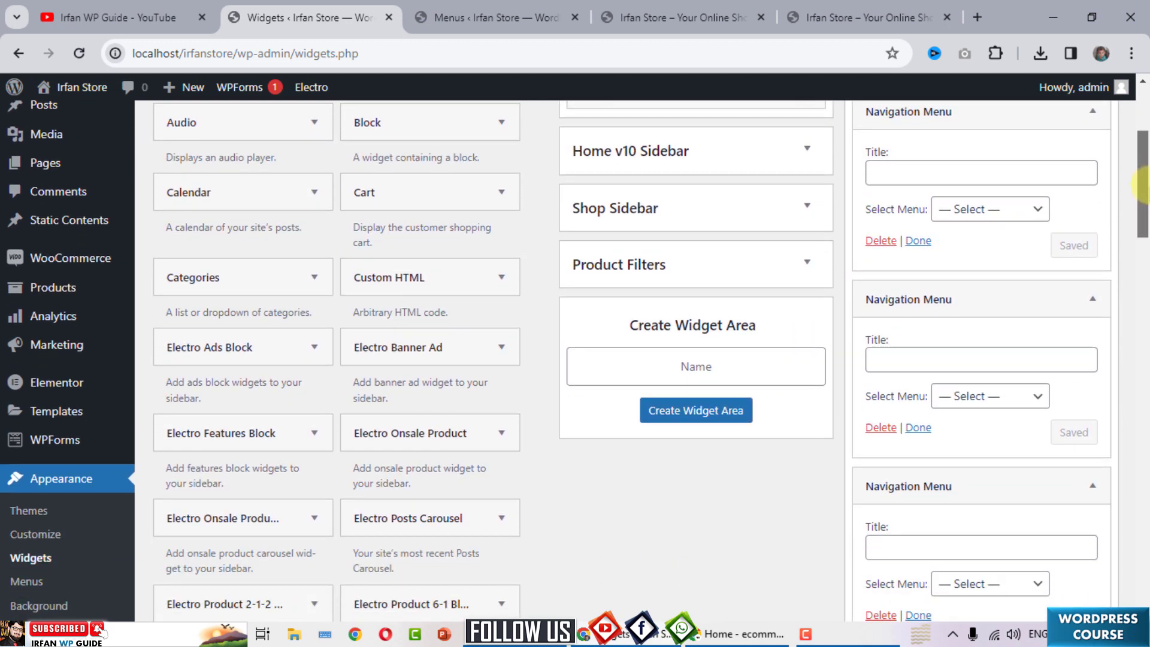
pyautogui.click(1094, 300)
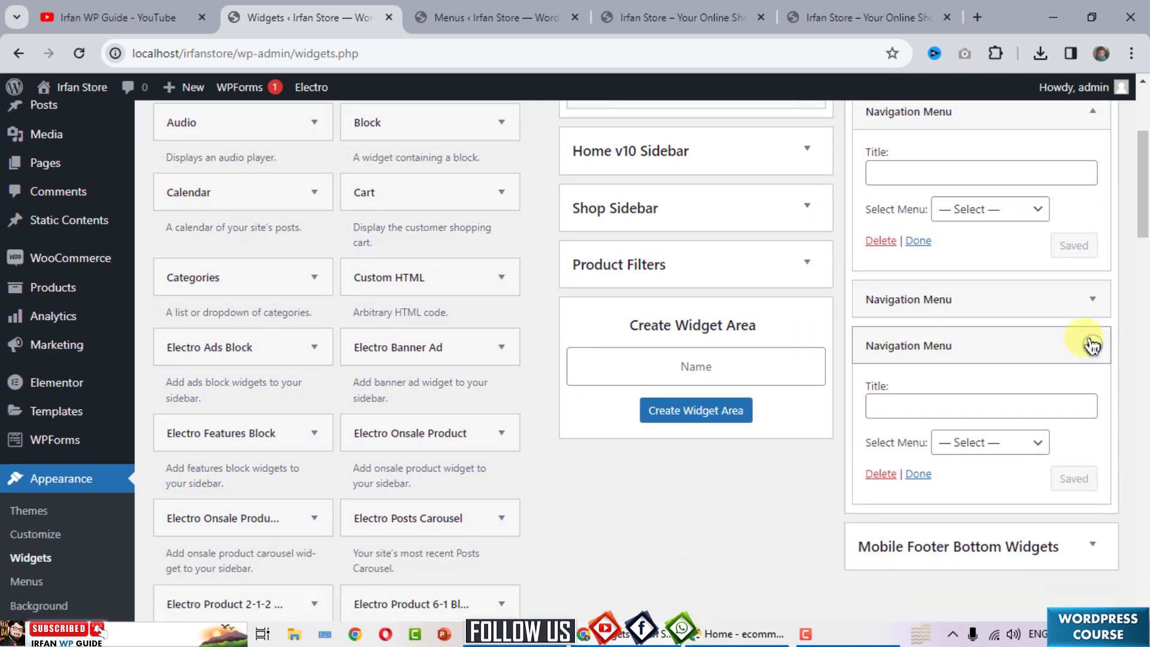
pyautogui.click(1092, 344)
pyautogui.moveTo(1142, 201); pyautogui.dragTo(1142, 173)
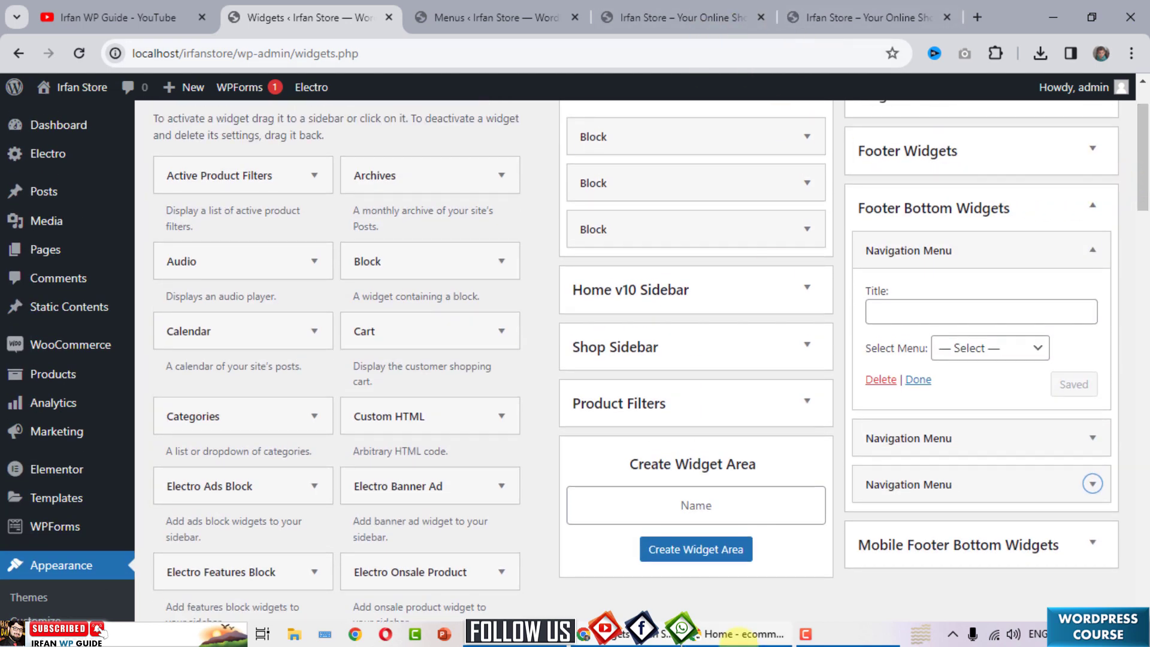
# Copy the "Find it First" heading from the reference store's footer and paste it as the first Navigation Menu widget's title.
pyautogui.click(710, 635)
pyautogui.click(490, 309)
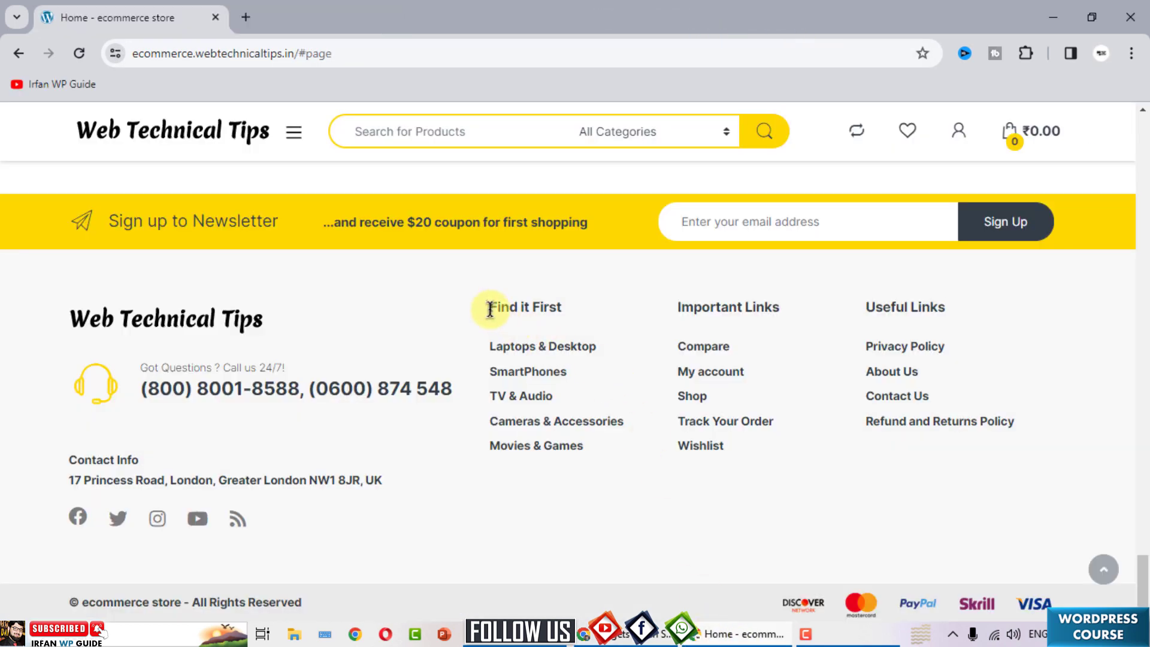
pyautogui.moveTo(494, 308); pyautogui.dragTo(560, 307)
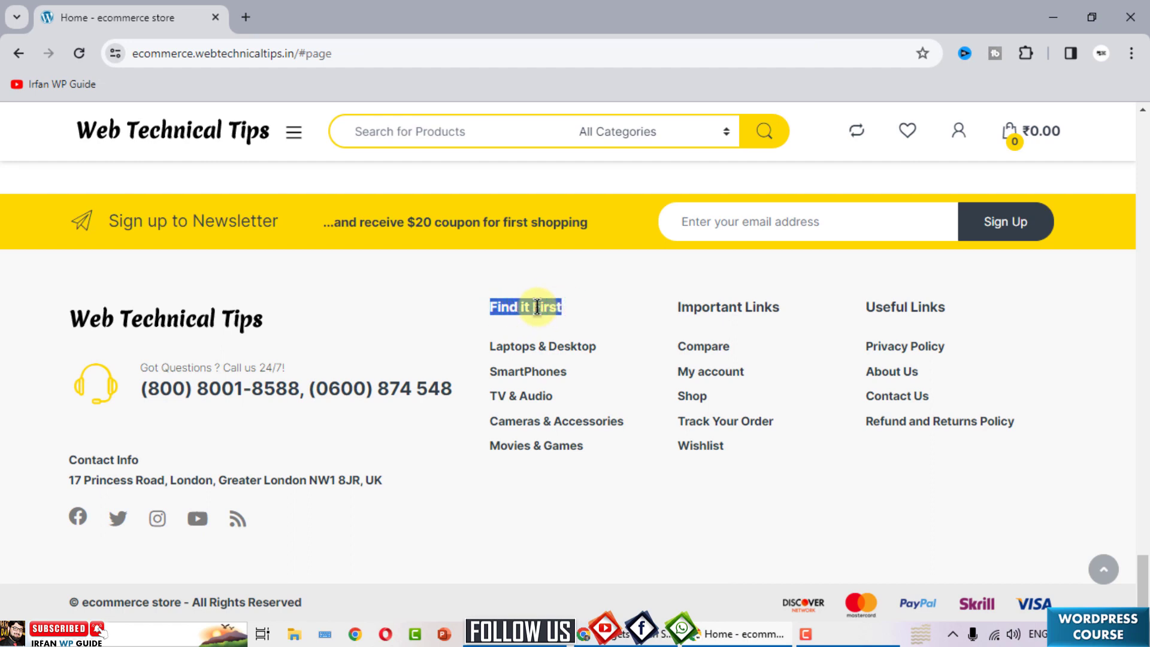
pyautogui.rightClick(518, 308)
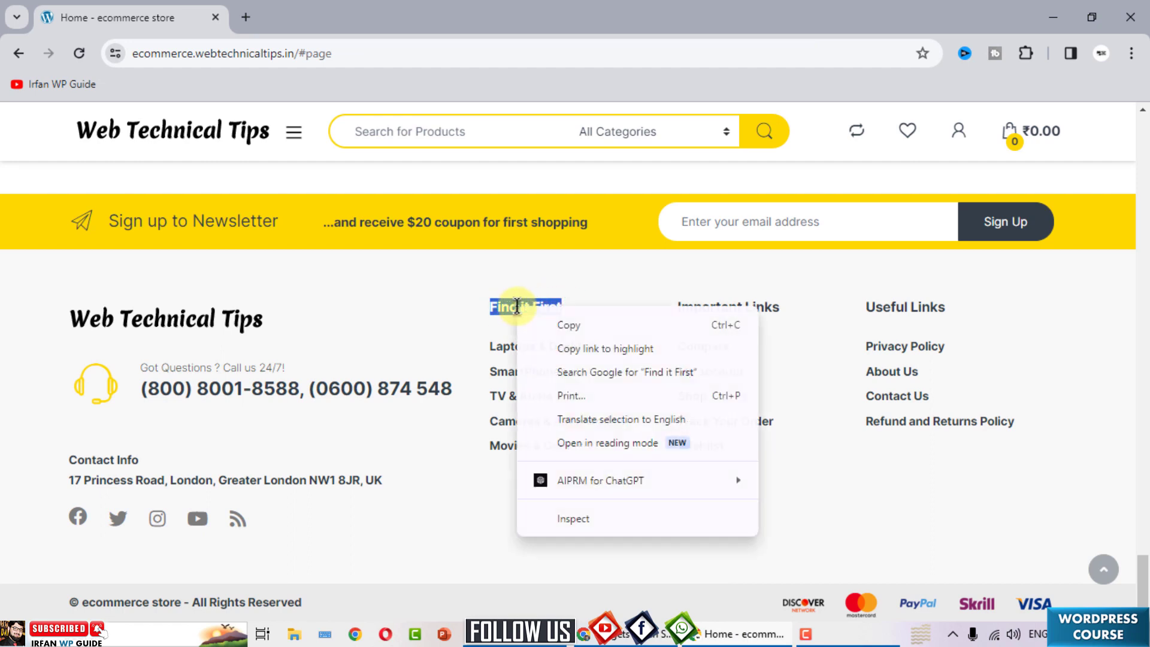
pyautogui.click(539, 328)
pyautogui.click(620, 637)
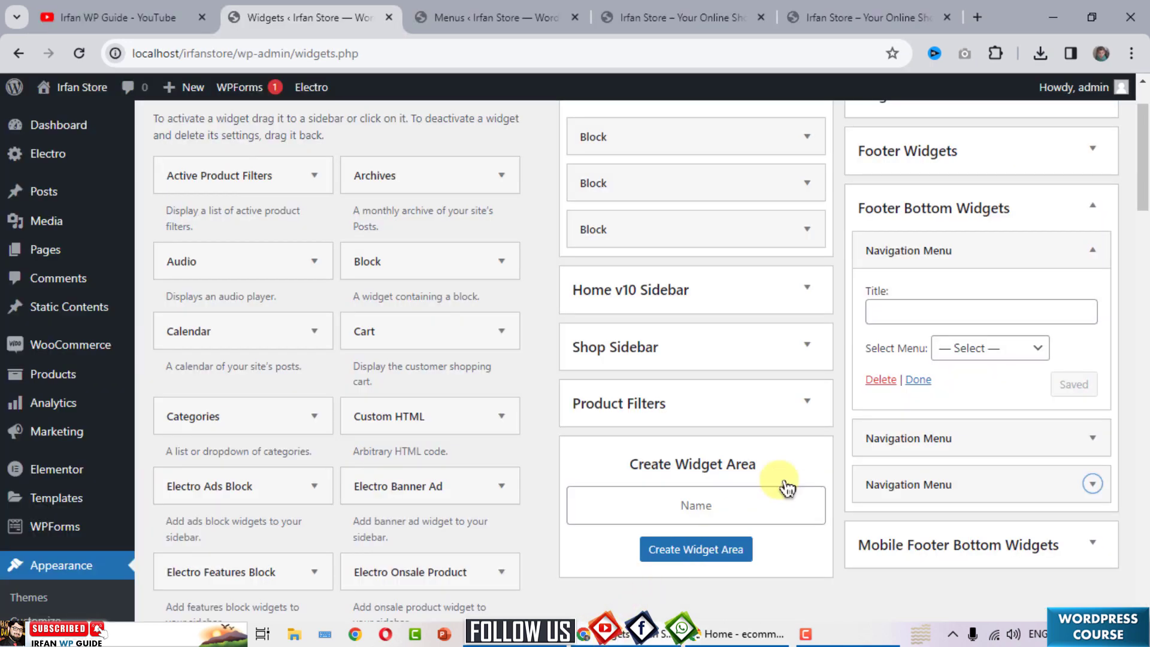
pyautogui.click(881, 308)
pyautogui.rightClick(881, 312)
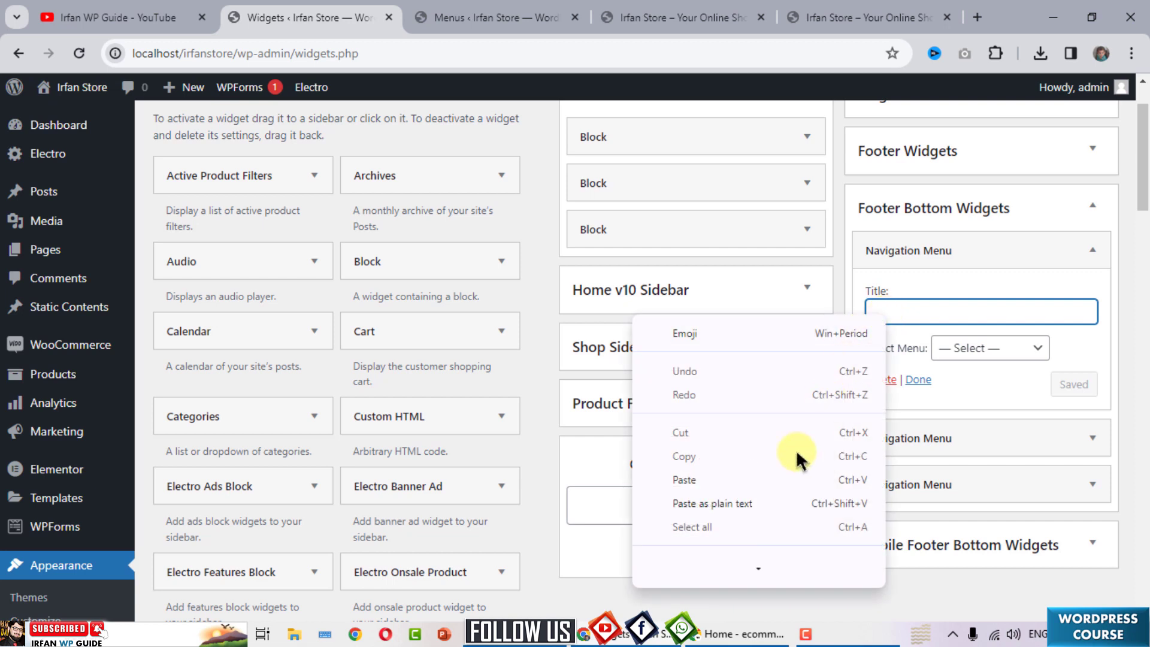
pyautogui.click(684, 480)
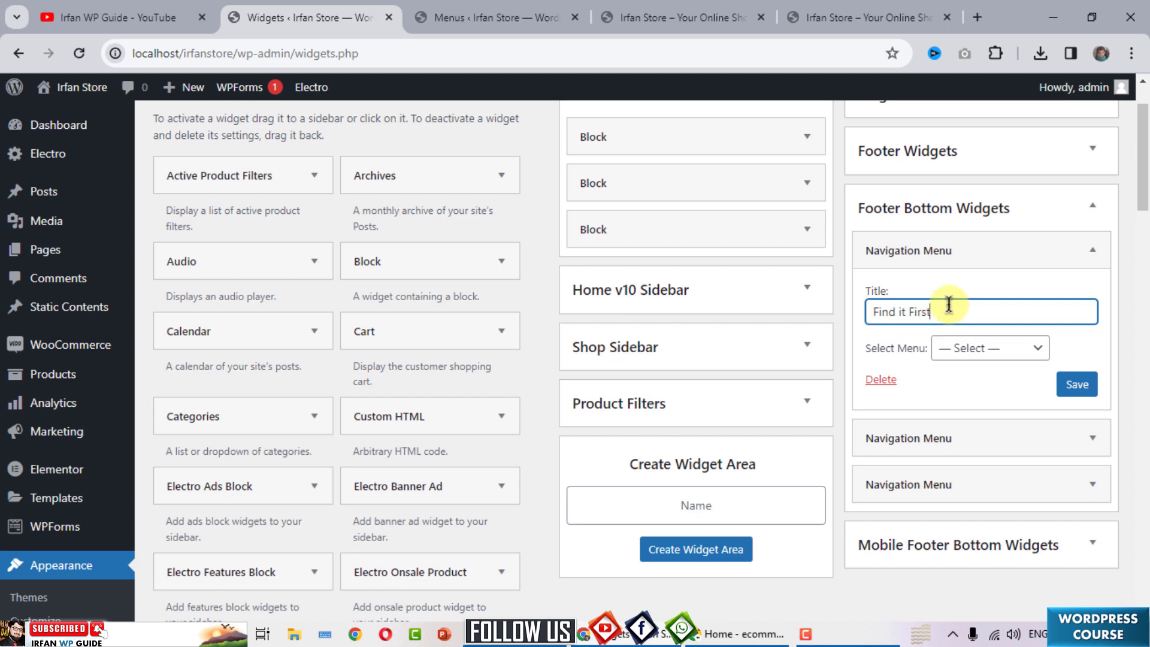
# Assign the Find it First menu to the first Navigation Menu widget, save it and collapse it.
pyautogui.click(1022, 354)
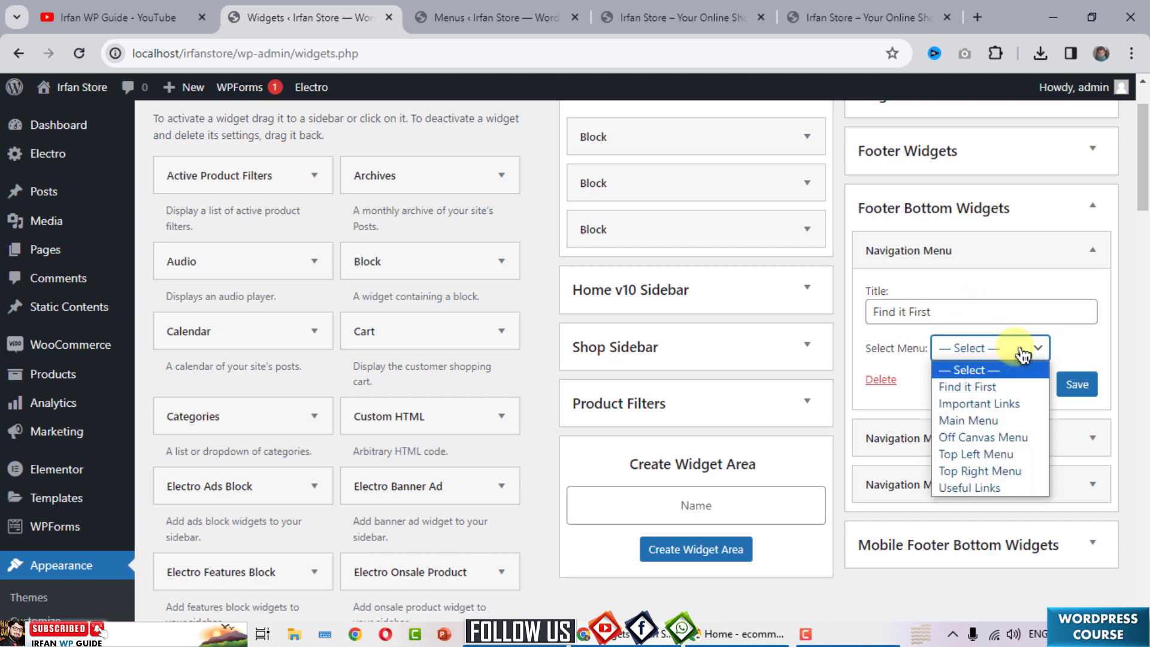
pyautogui.click(1011, 386)
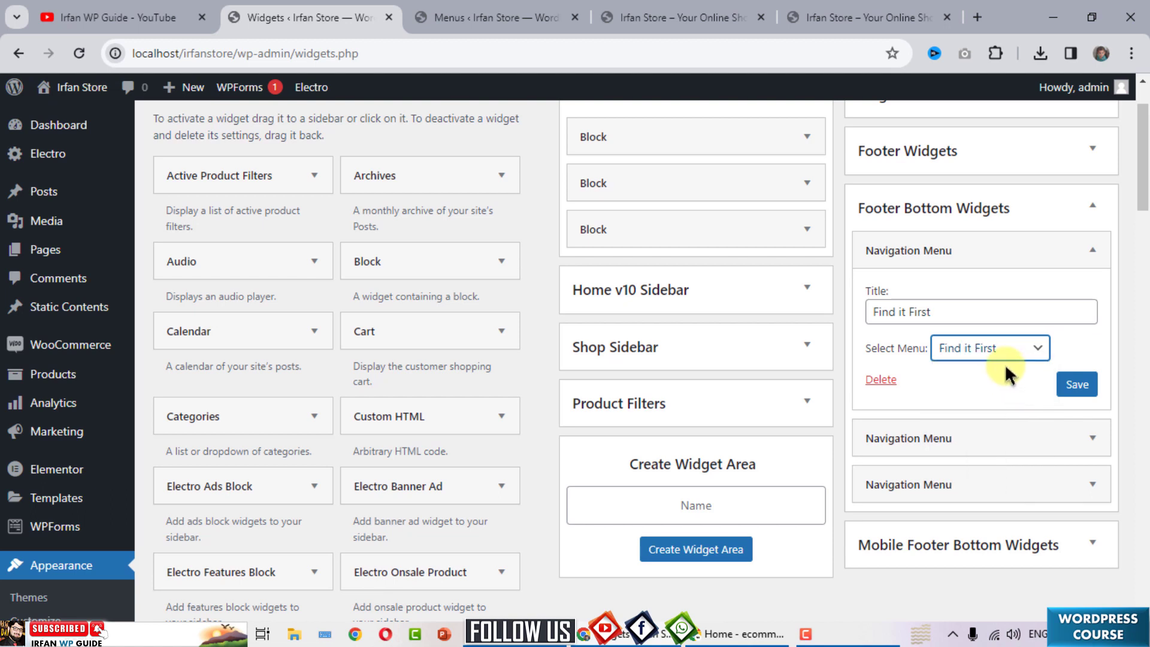
pyautogui.click(1077, 385)
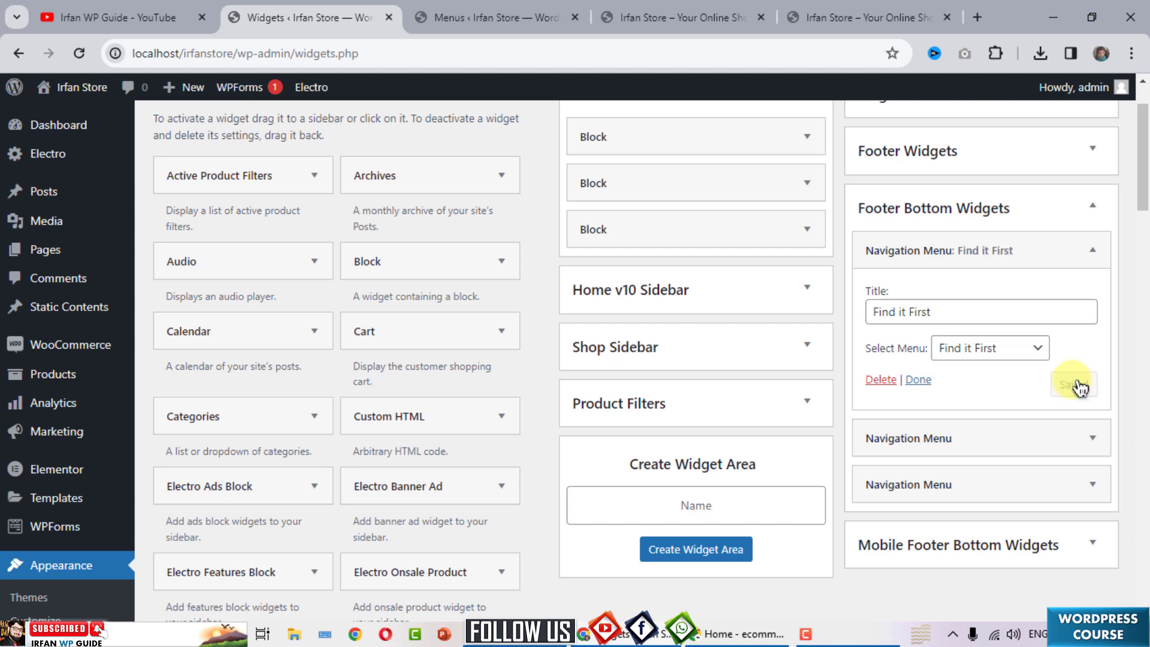
pyautogui.click(1092, 251)
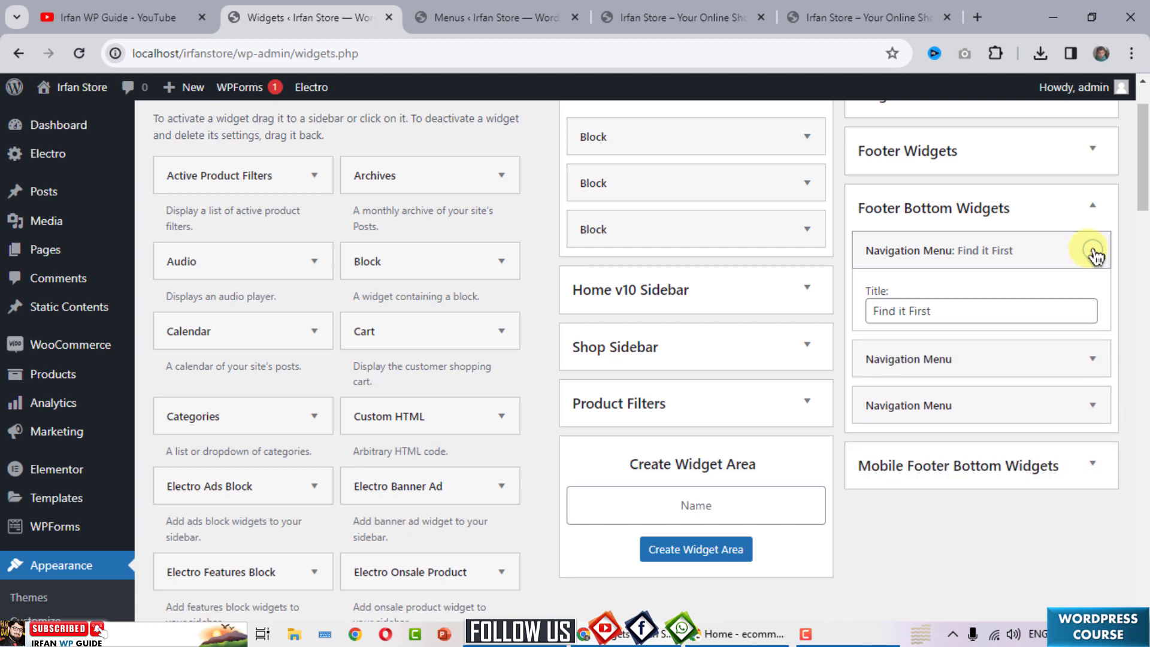
# Copy the "Important Links" heading from the reference store's footer and paste it as the second Navigation Menu widget's title.
pyautogui.click(1092, 298)
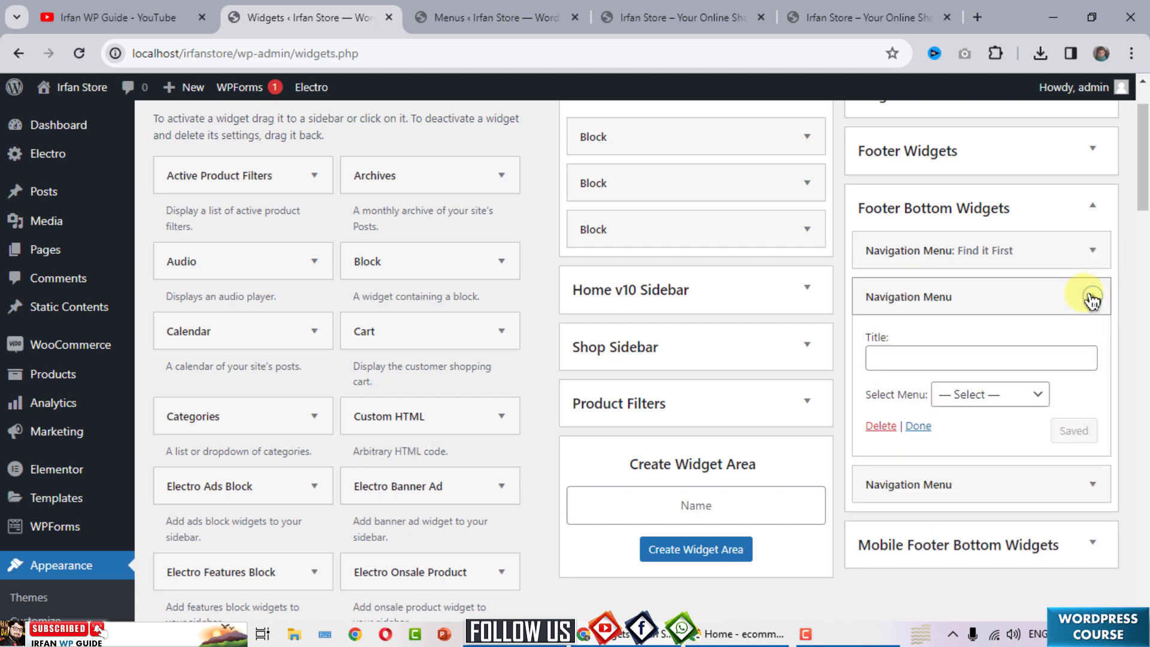
pyautogui.click(740, 633)
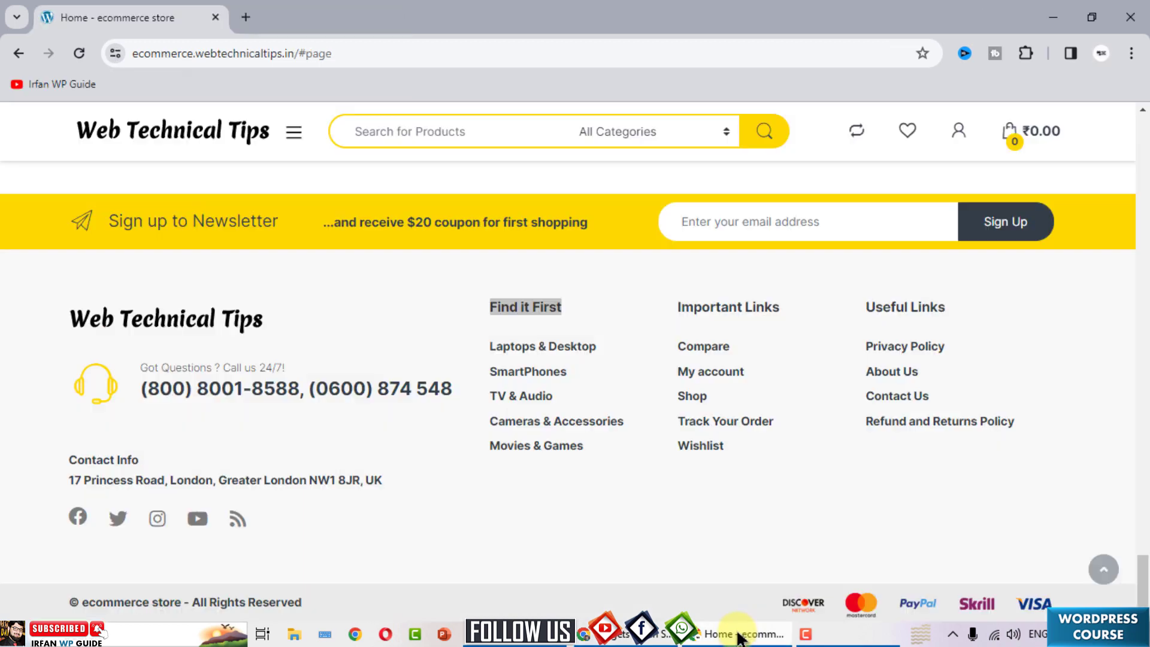
pyautogui.tripleClick(706, 305)
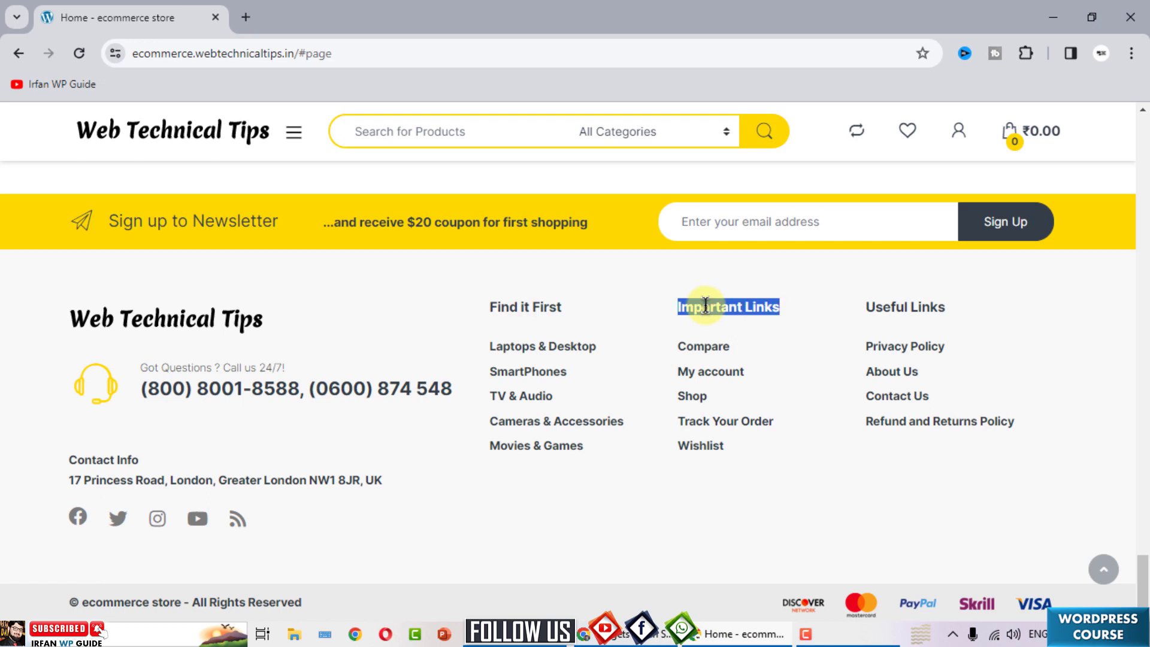
pyautogui.rightClick(706, 305)
pyautogui.click(736, 320)
pyautogui.click(623, 637)
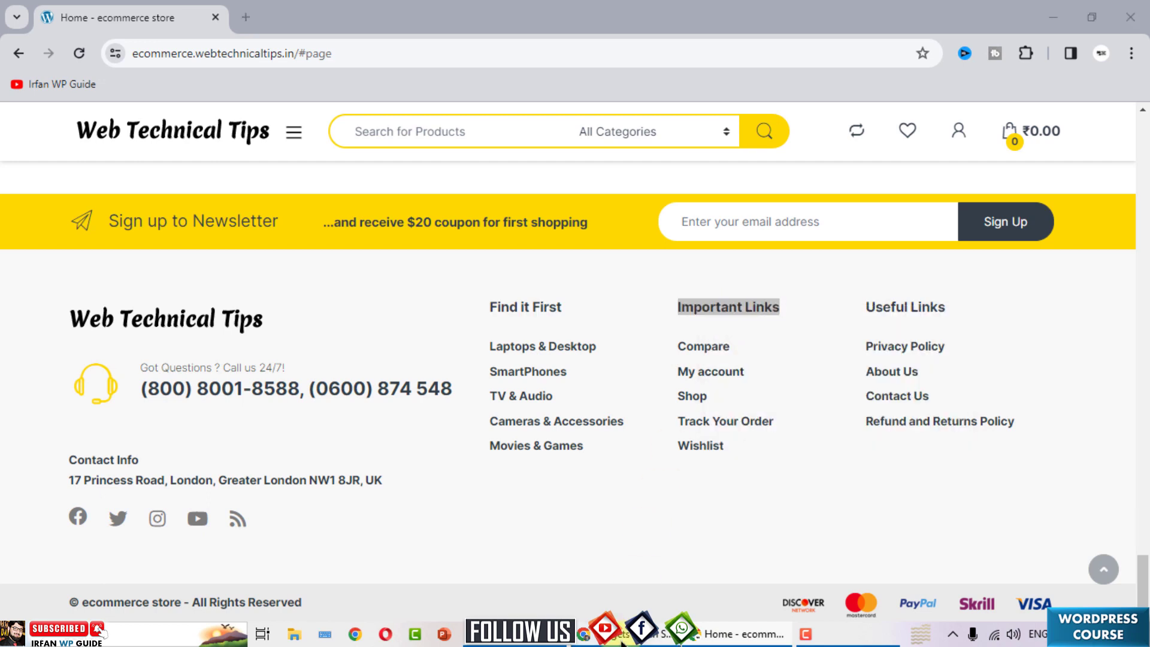
pyautogui.rightClick(888, 359)
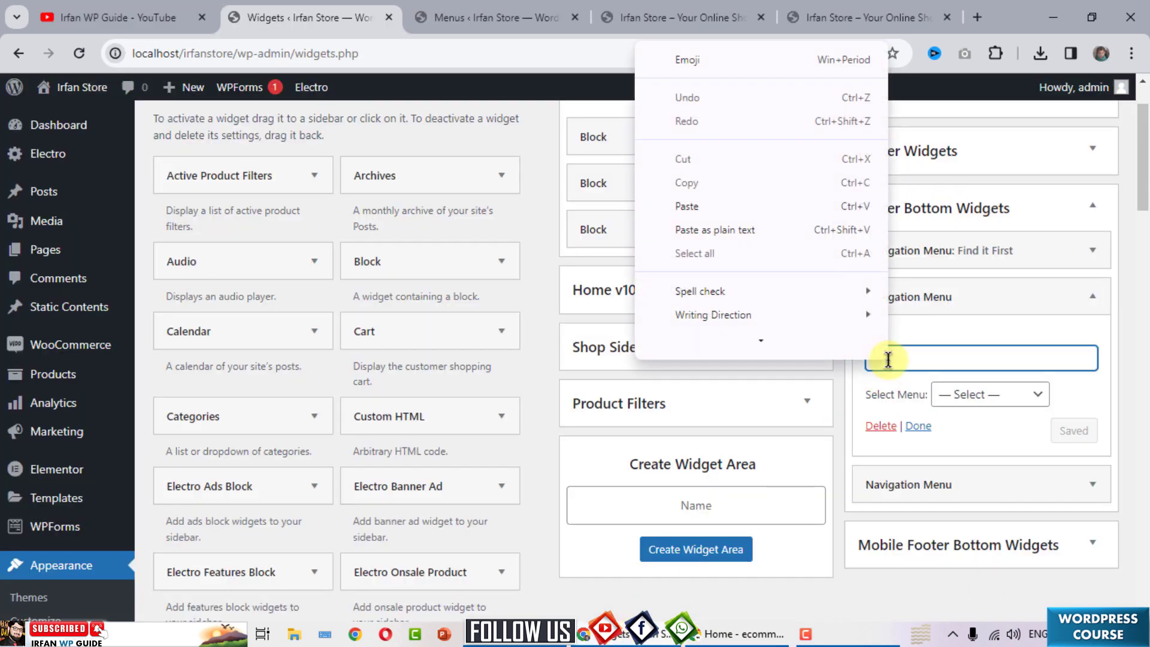
pyautogui.click(752, 206)
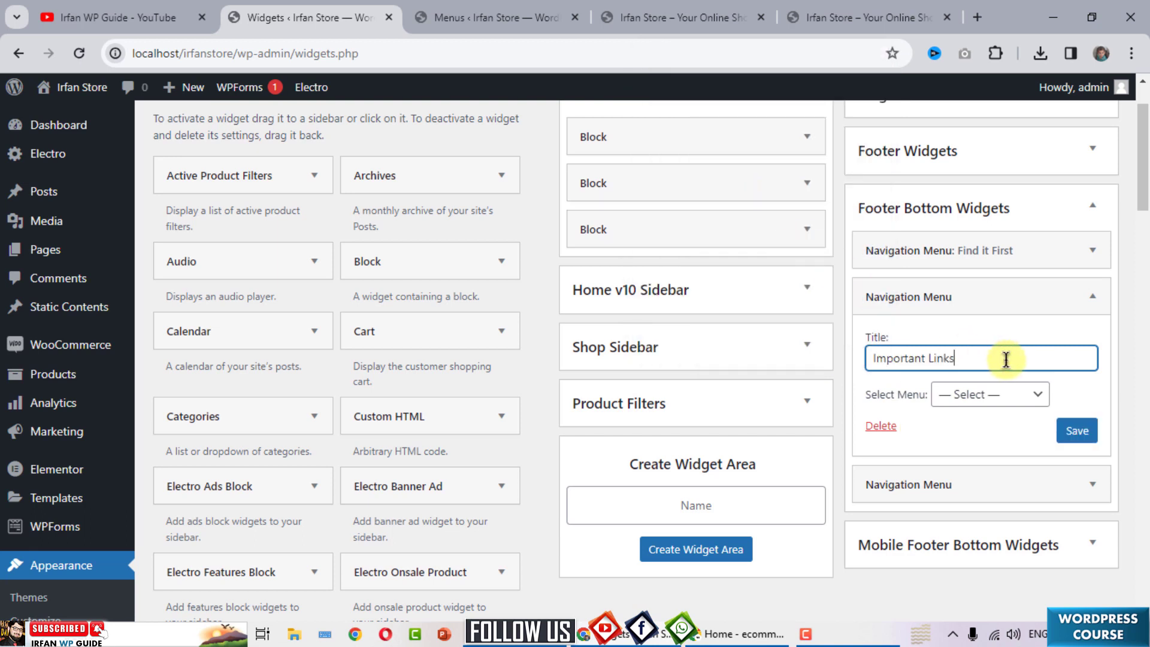
# Assign the Important Links menu to the second Navigation Menu widget, save it and collapse it.
pyautogui.click(1024, 394)
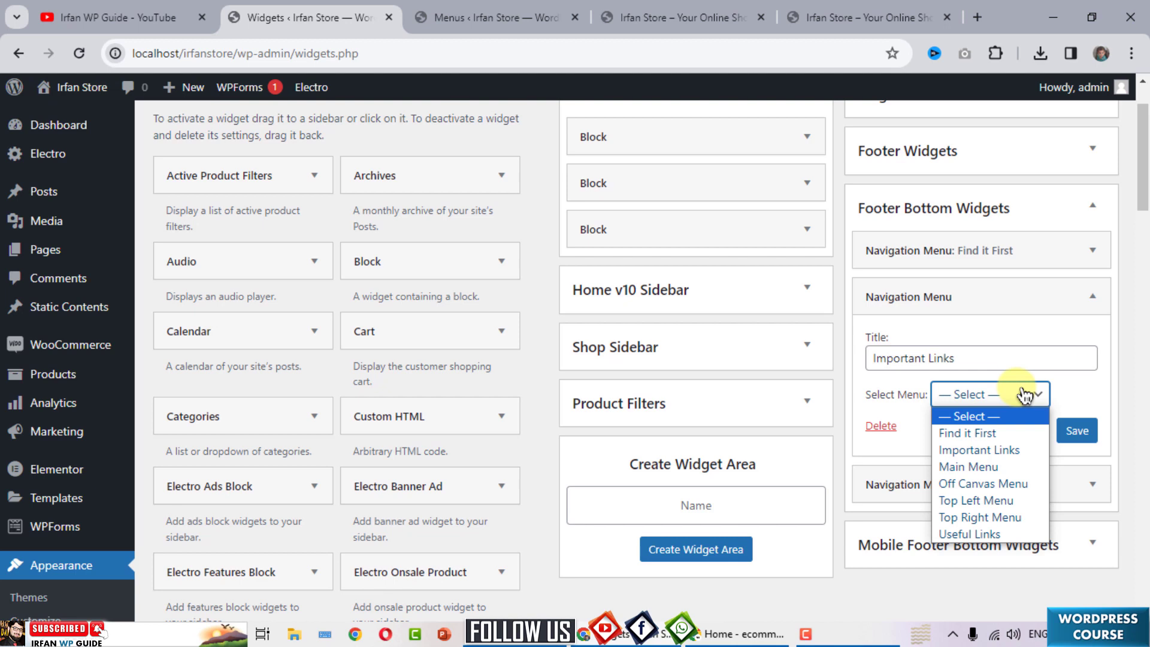
pyautogui.click(997, 448)
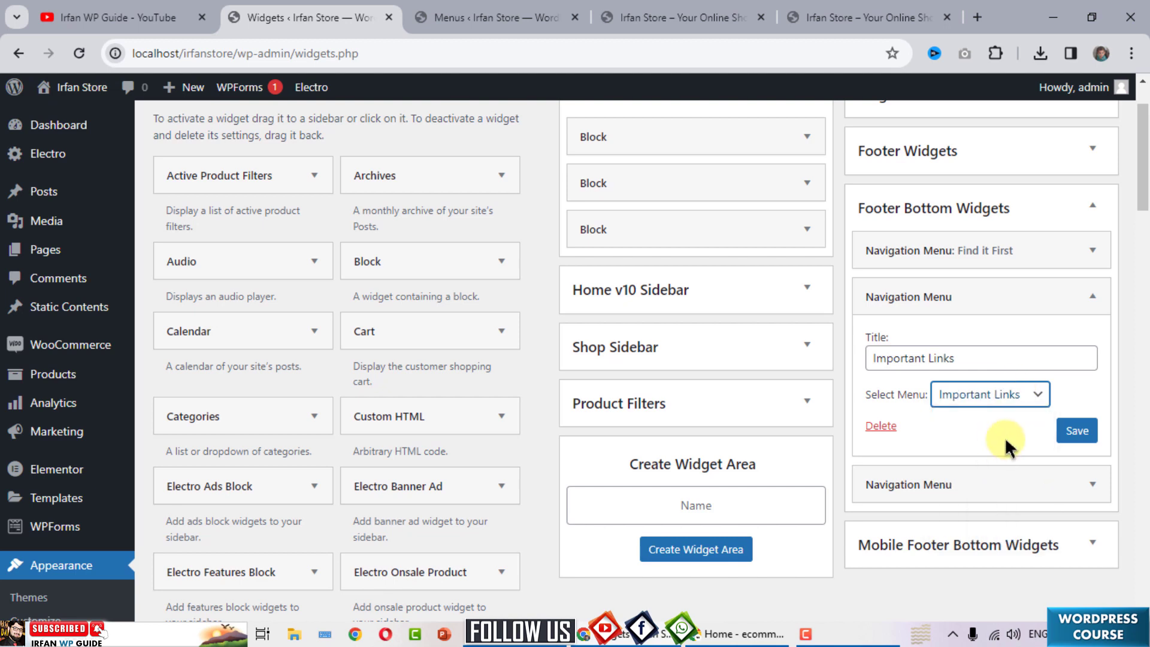
pyautogui.click(1098, 431)
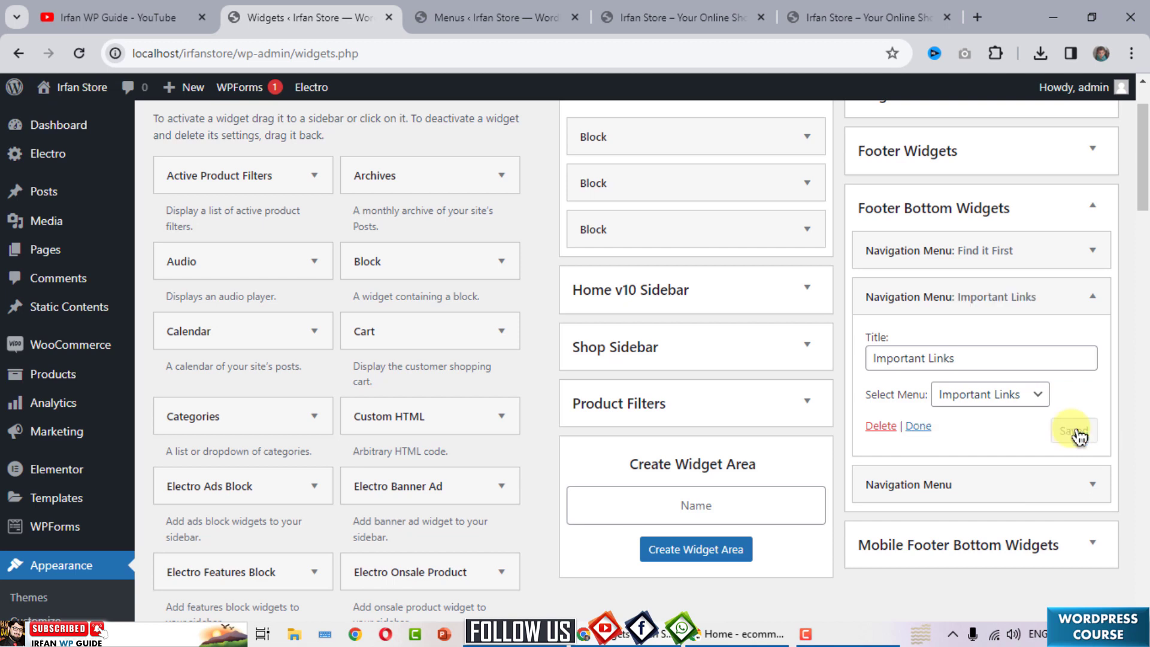
pyautogui.click(1092, 298)
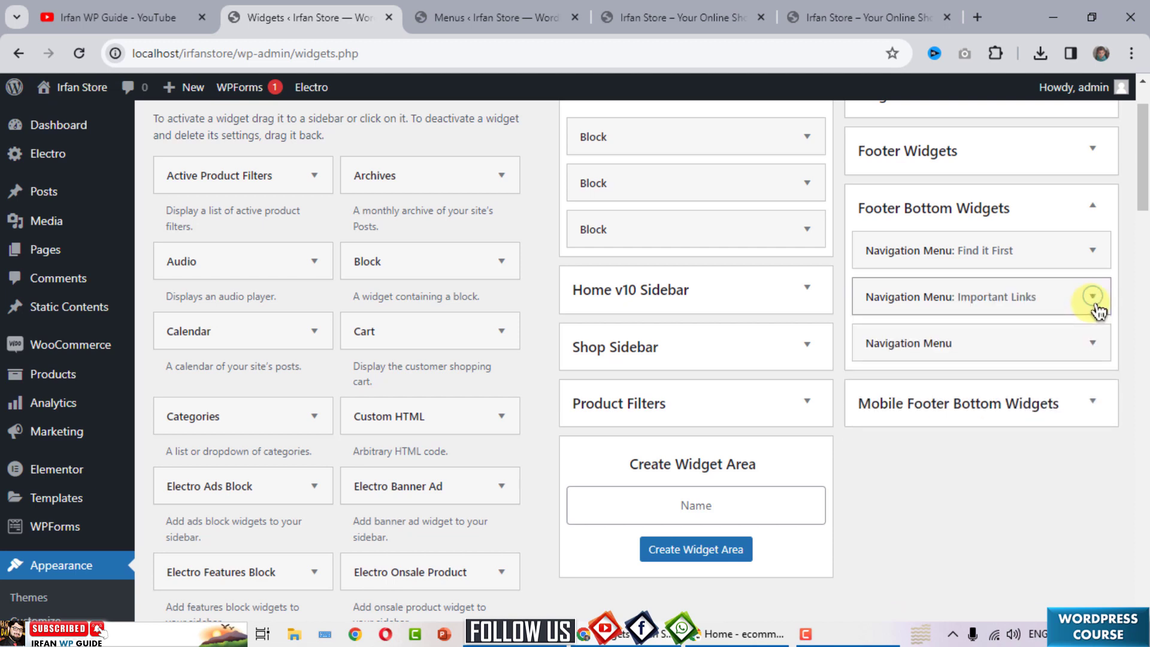
# Copy the "Useful Links" heading from the reference store's footer and paste it as the third Navigation Menu widget's title.
pyautogui.click(1091, 344)
pyautogui.click(896, 402)
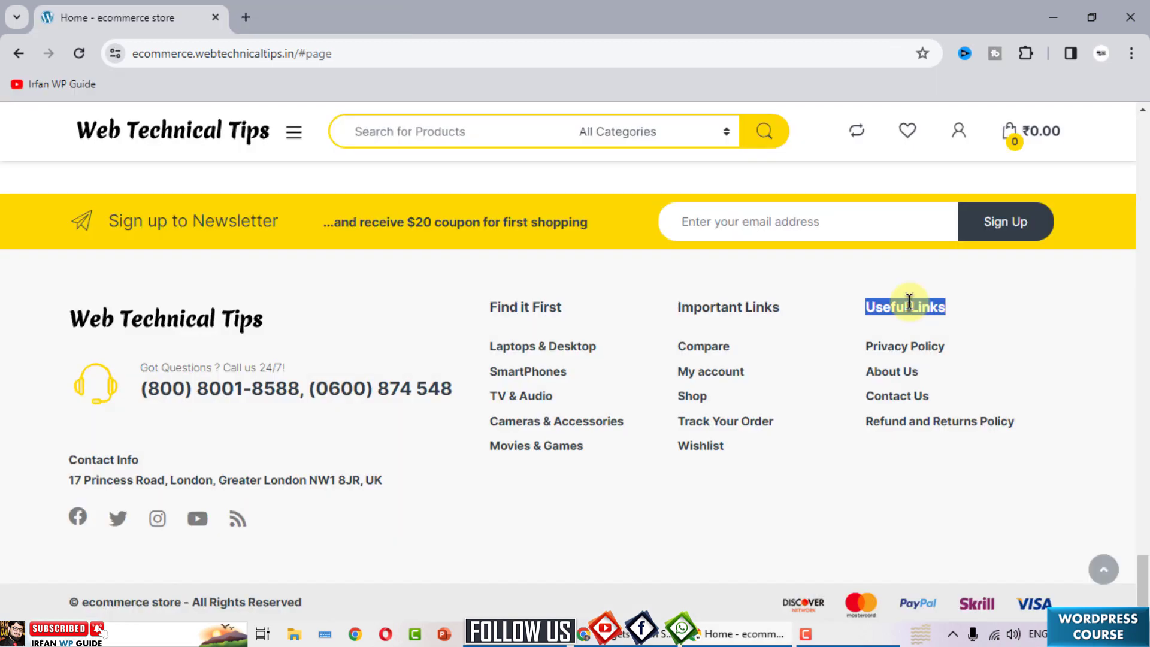
pyautogui.rightClick(908, 304)
pyautogui.click(880, 320)
pyautogui.click(722, 632)
pyautogui.click(889, 400)
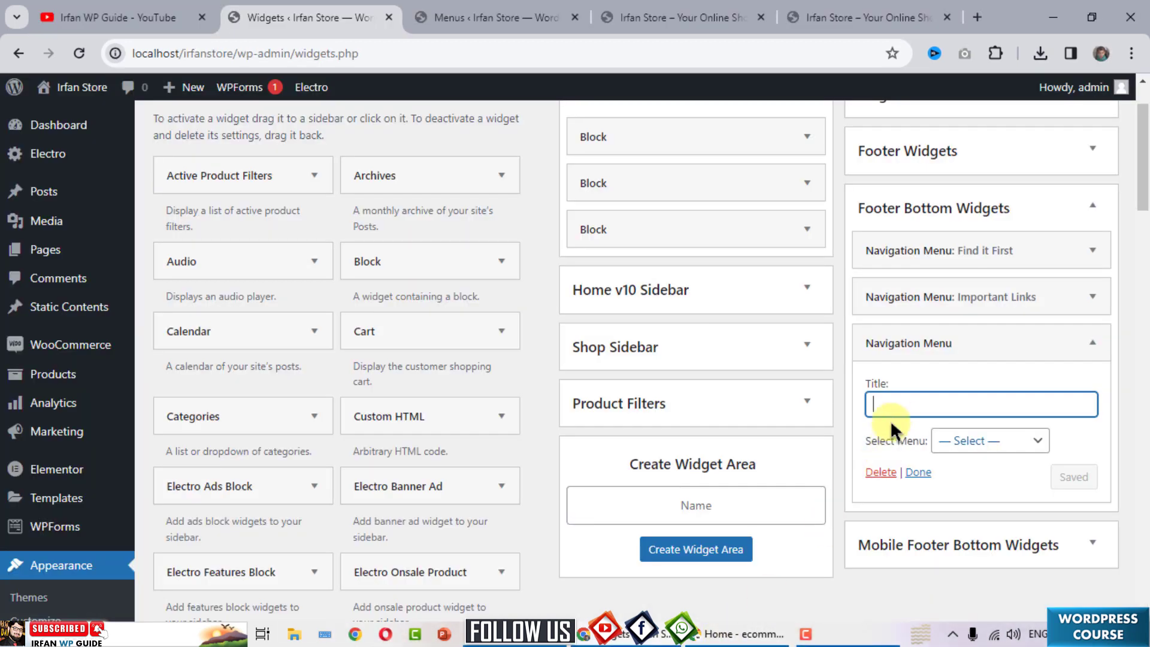
pyautogui.rightClick(889, 400)
pyautogui.click(727, 212)
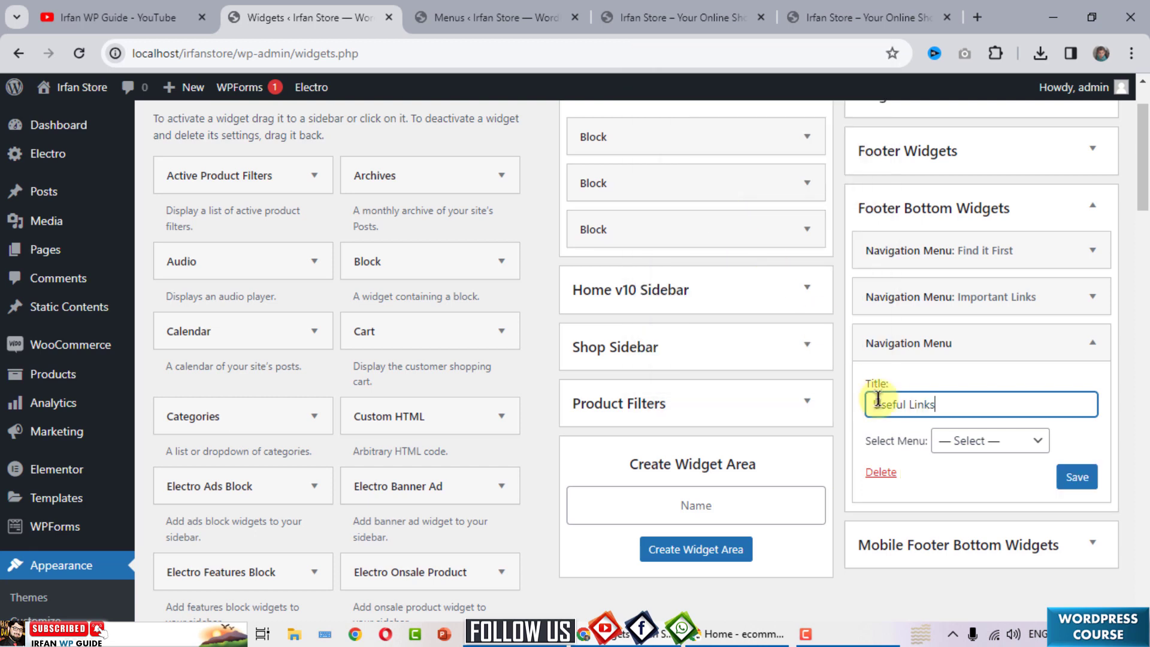
# Assign the Useful Links menu to the third Navigation Menu widget, save it and collapse it.
pyautogui.click(1012, 441)
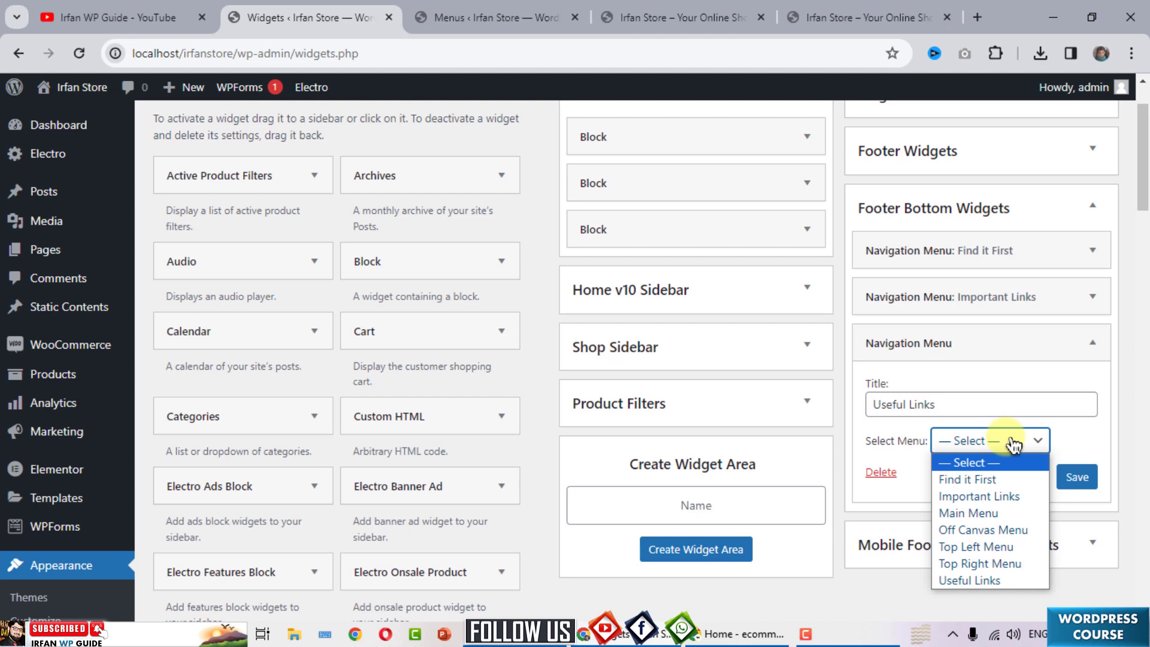
pyautogui.click(986, 578)
pyautogui.click(1077, 478)
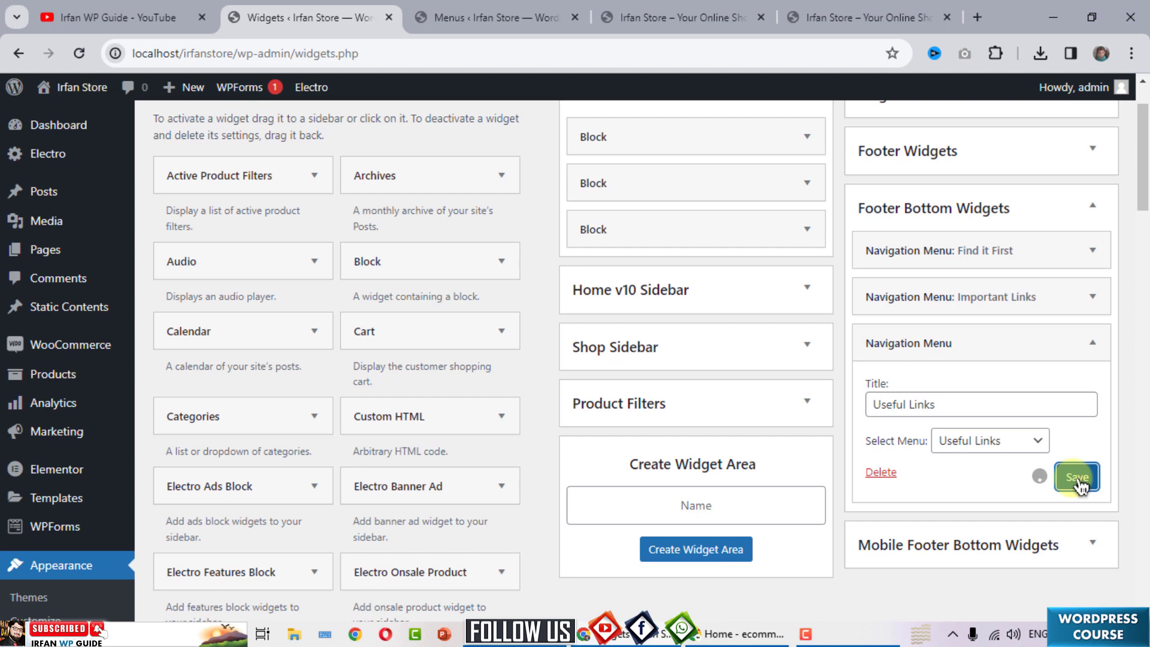
pyautogui.click(1092, 343)
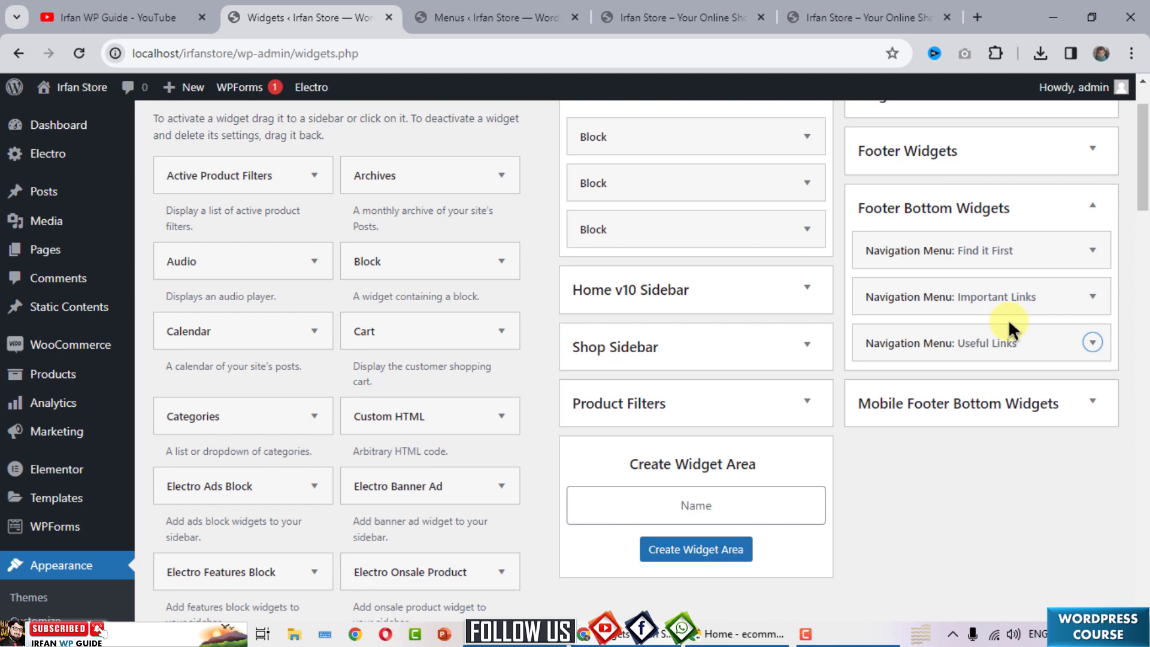
# Switch to the Irfan Store tab and reload the page to check the link columns in its footer.
pyautogui.click(695, 18)
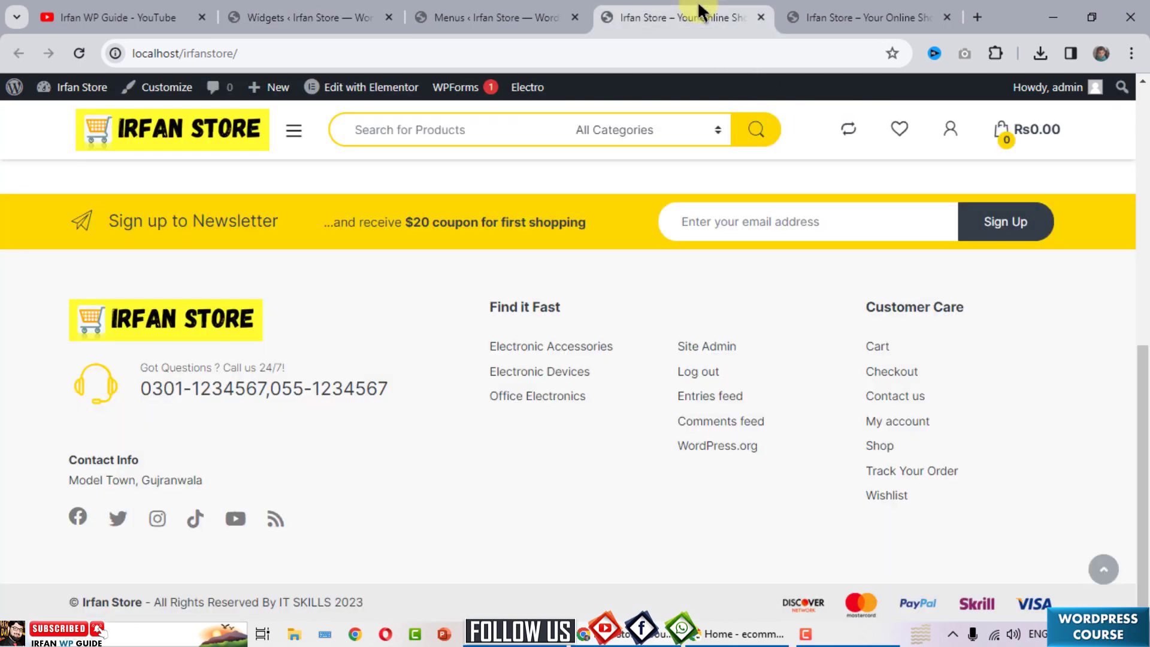
pyautogui.moveTo(1148, 437); pyautogui.dragTo(1148, 498)
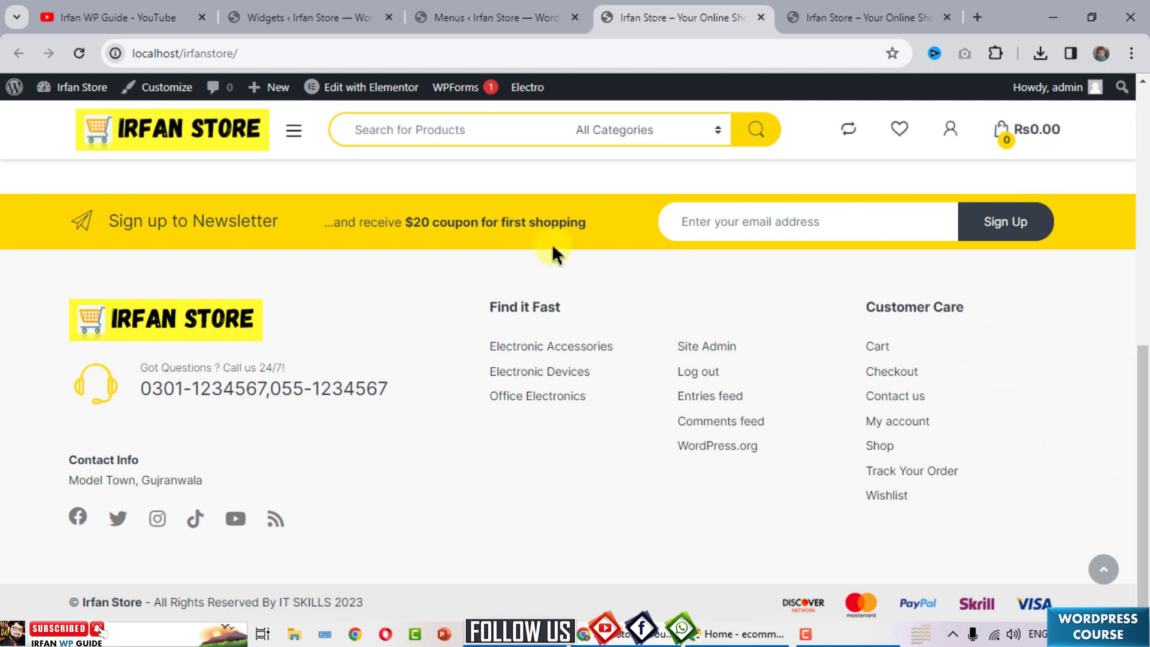
pyautogui.click(74, 52)
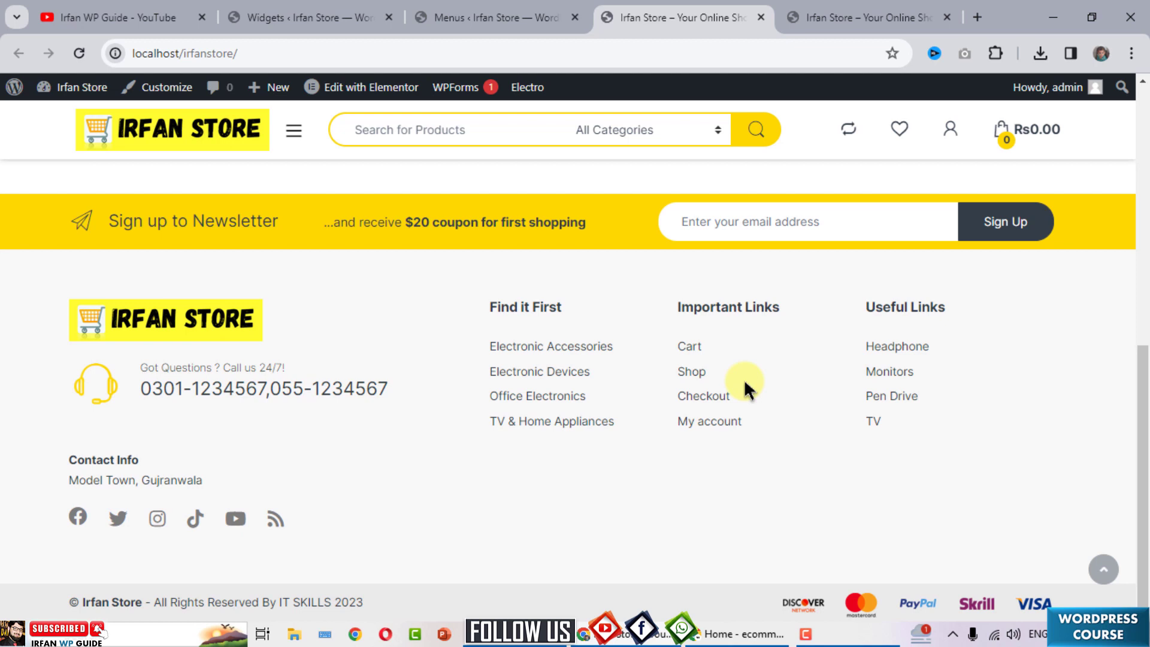
# Test the Shop and Office Electronics footer links and check the footer on each page they open.
pyautogui.click(692, 374)
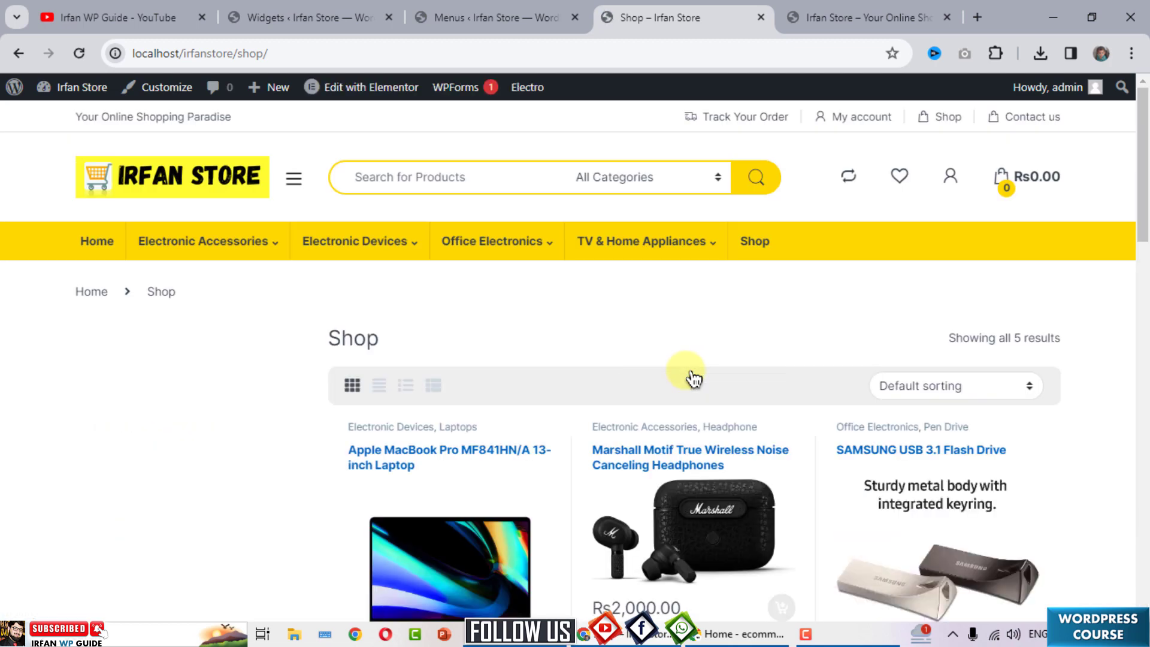
pyautogui.moveTo(1143, 173); pyautogui.dragTo(1141, 536)
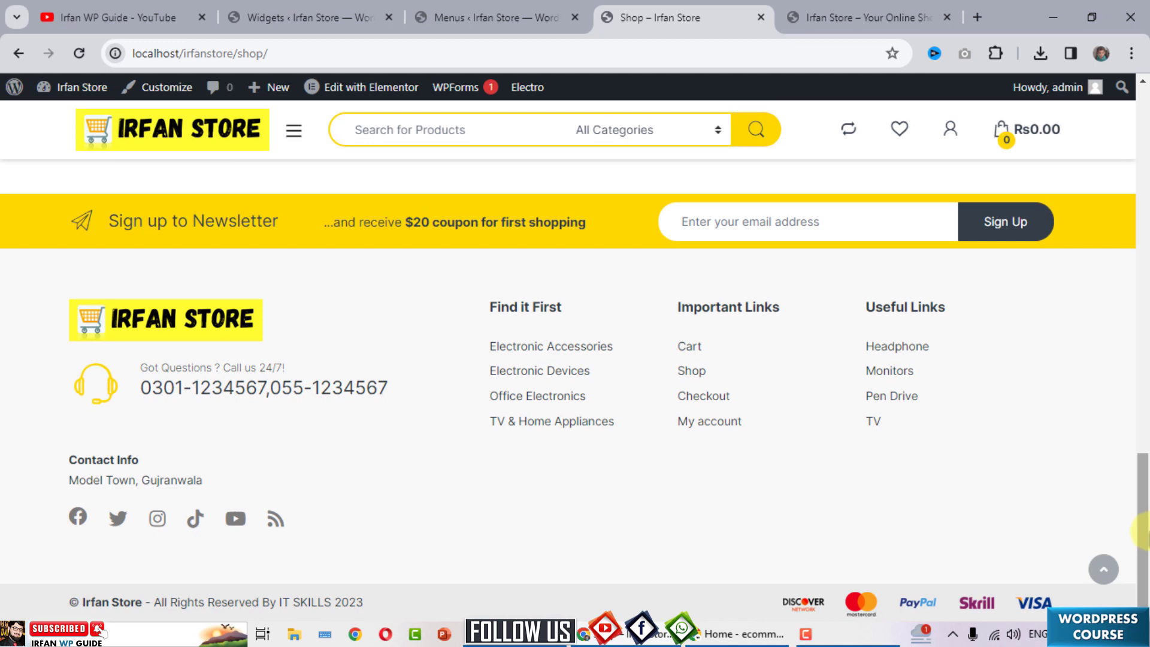
pyautogui.click(522, 400)
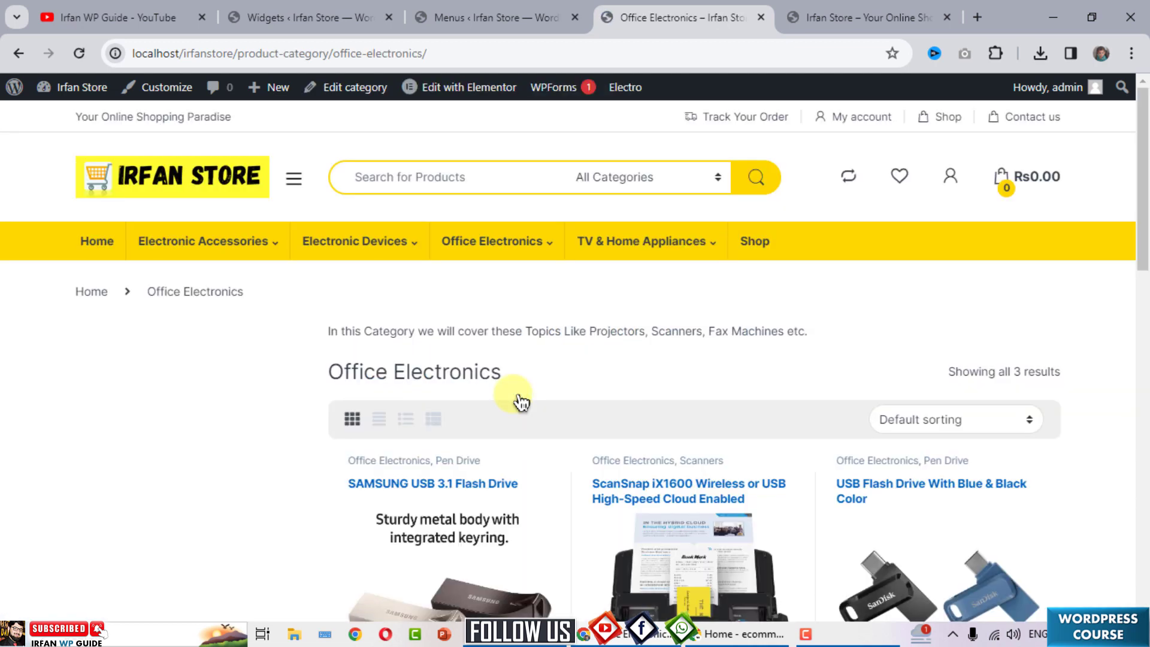
pyautogui.scroll(-3, 1143, 262)
pyautogui.moveTo(1143, 262); pyautogui.dragTo(1143, 566)
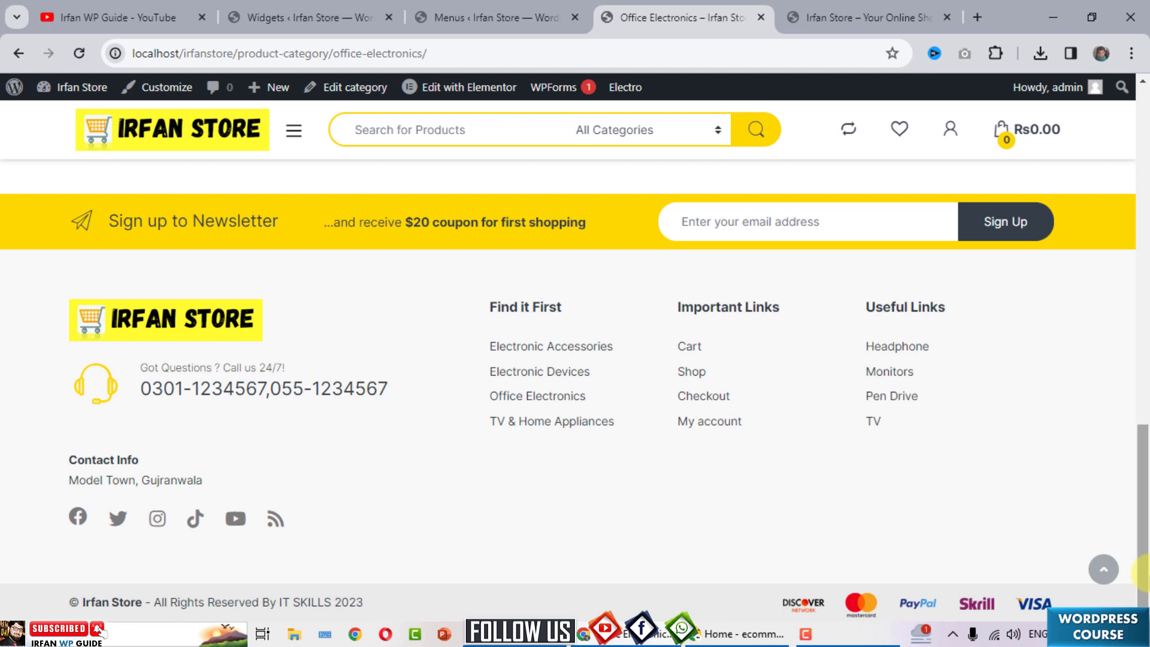
# Switch to the Irfan WP Guide YouTube channel's playlists tab.
pyautogui.hotkey('ctrl', '1')
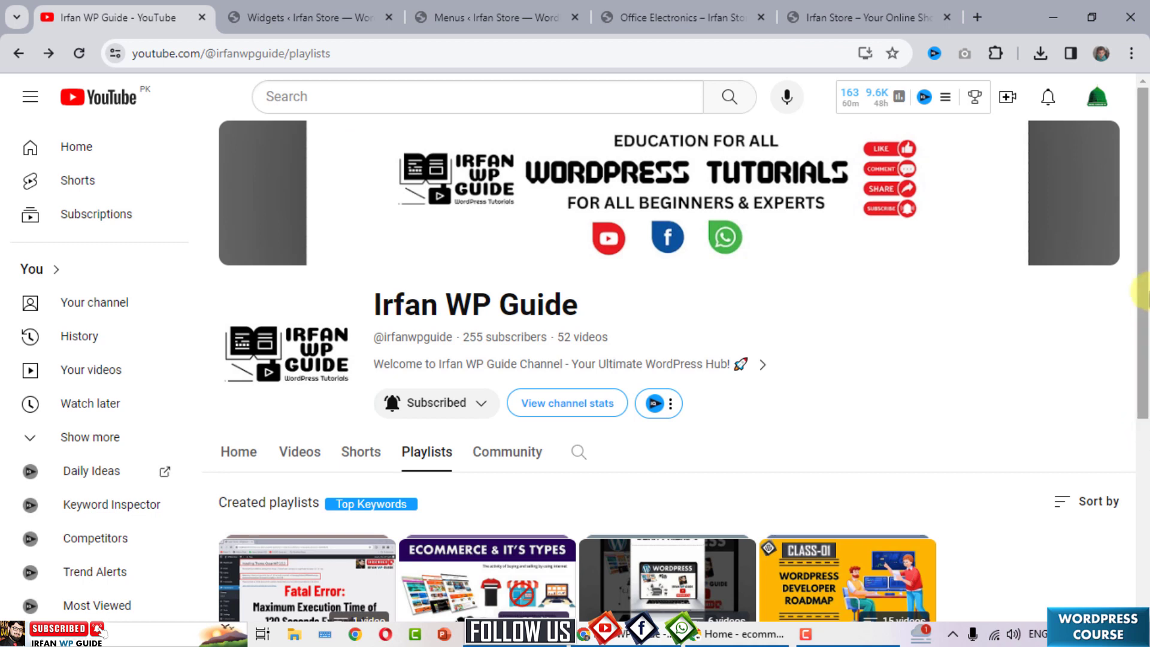